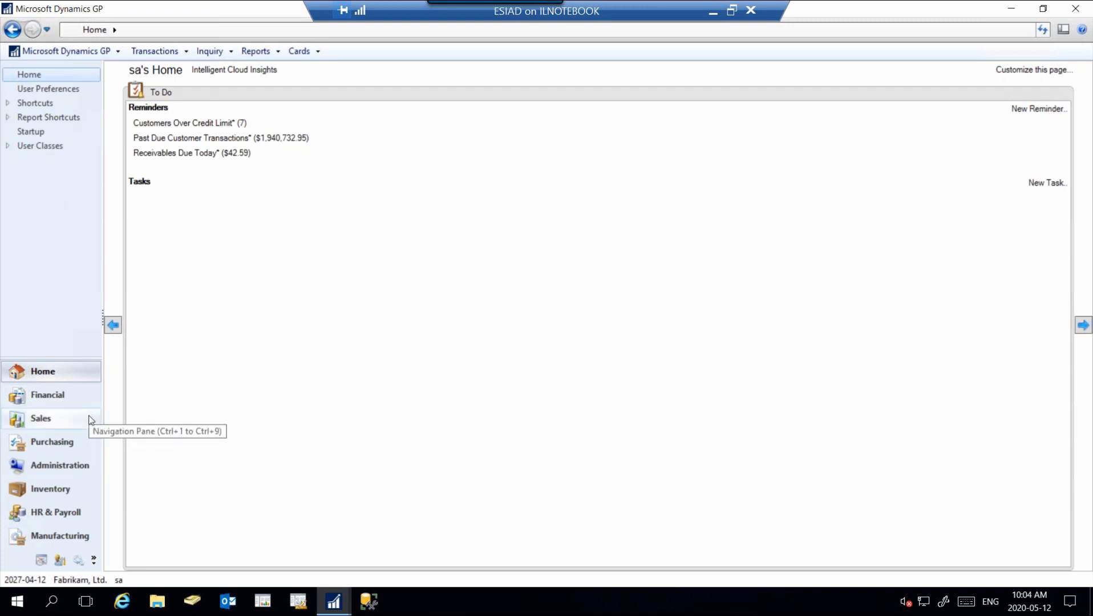
Compare the Purchasing and Sales area pages, finishing on the Sales page.
{"action": "left_click", "coordinate": [55, 447]}
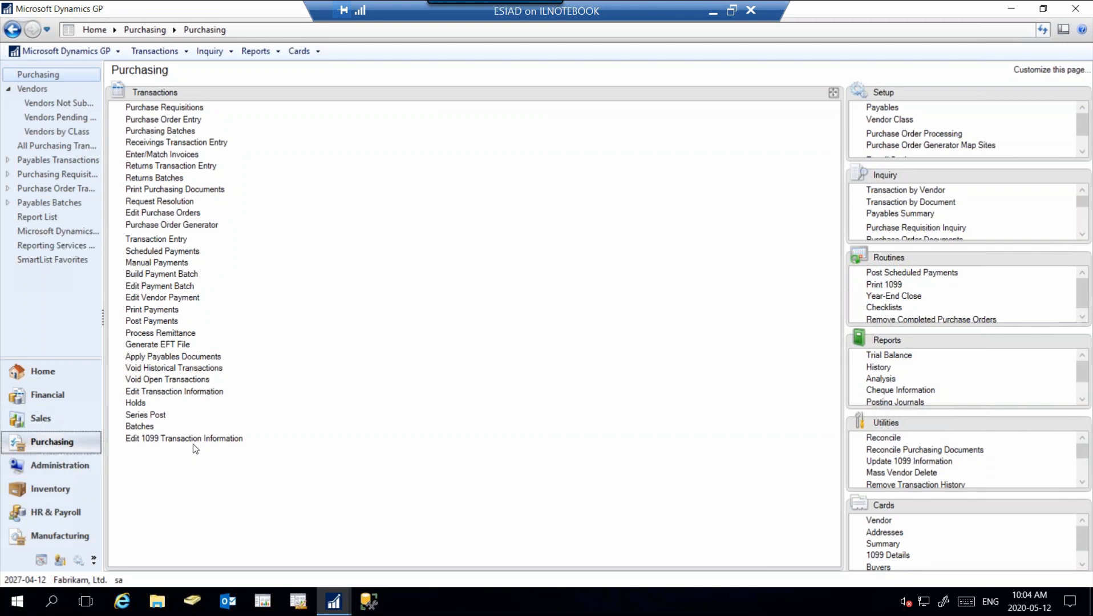
{"action": "left_click", "coordinate": [49, 423]}
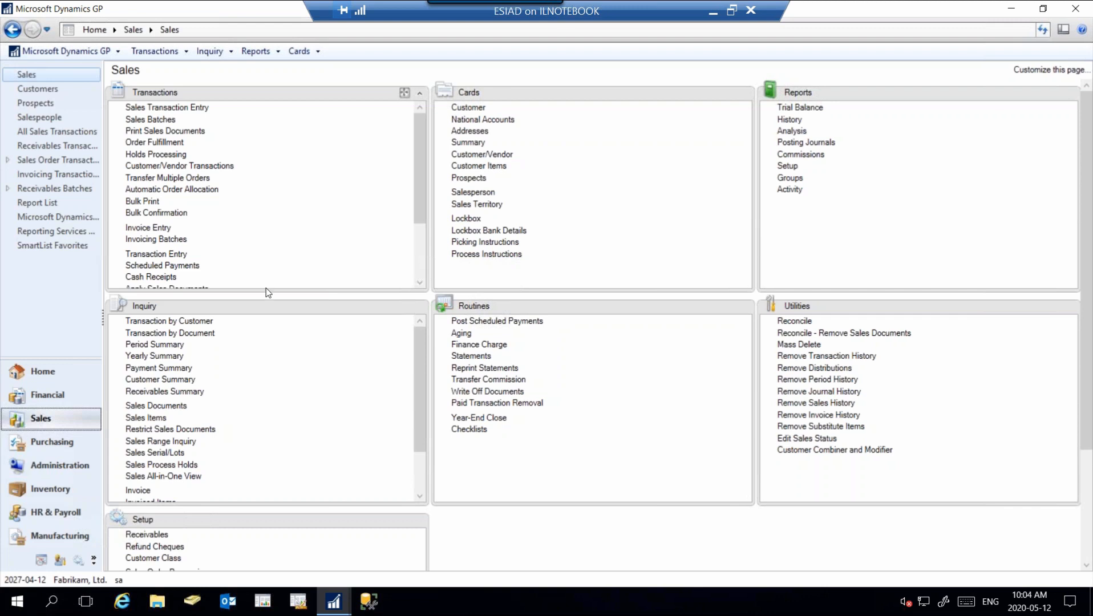
{"action": "left_click", "coordinate": [58, 443]}
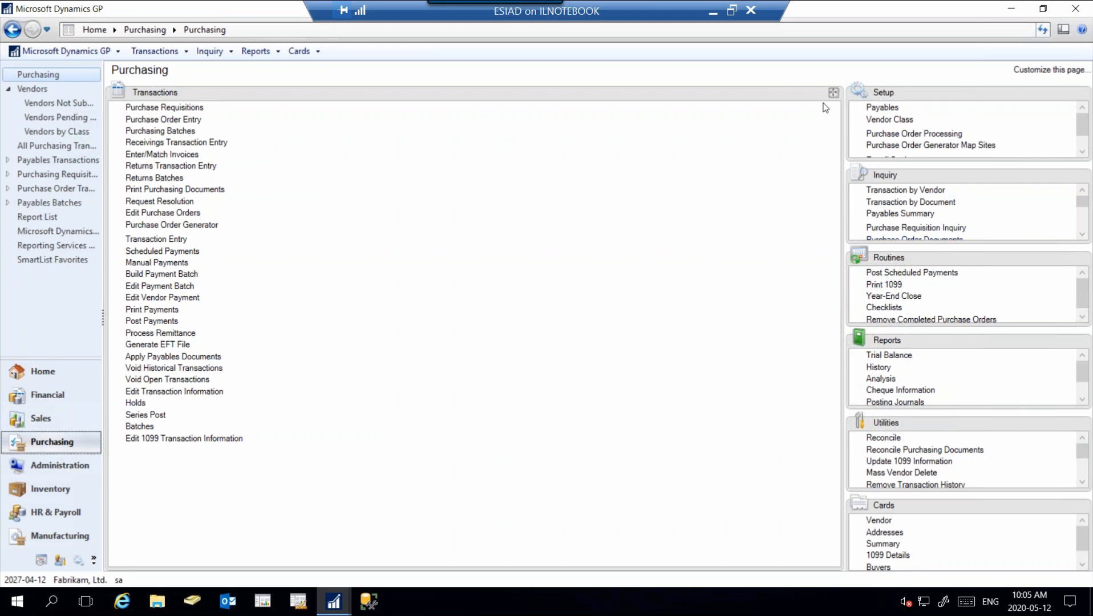
{"action": "left_click", "coordinate": [75, 426]}
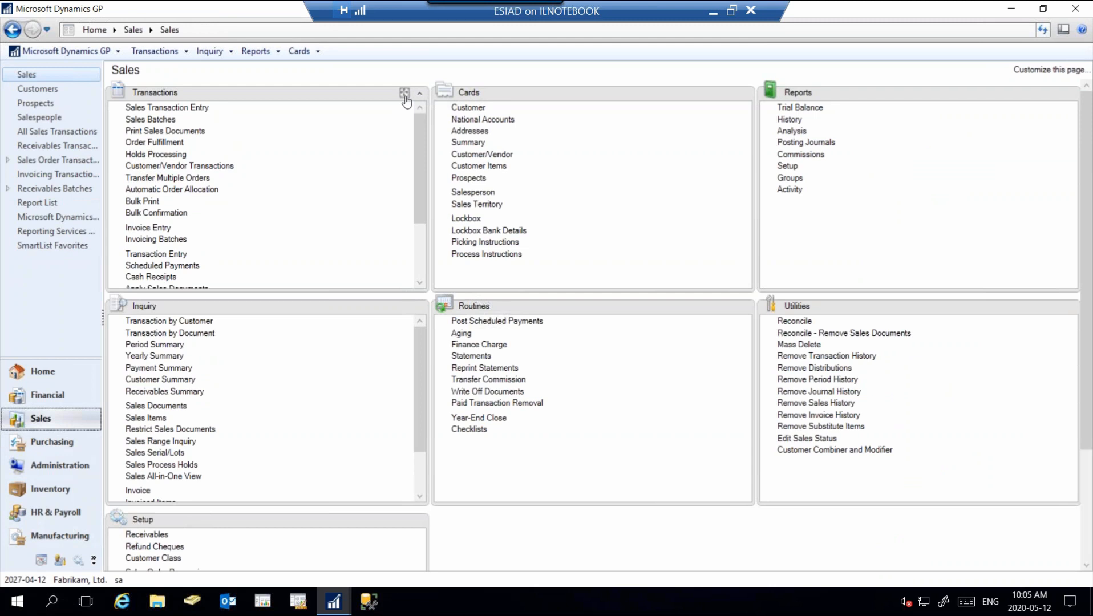
Expand and restore the Transactions section on the Sales page, and swap Cards with Routines and Reports with Utilities.
{"action": "left_click", "coordinate": [404, 93]}
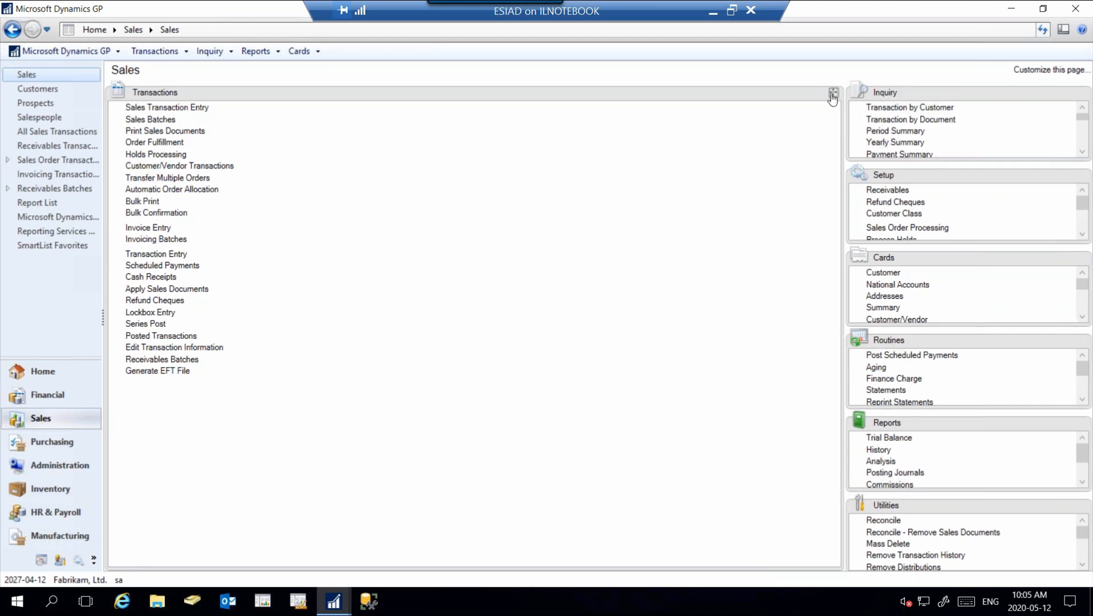
{"action": "left_click", "coordinate": [833, 94]}
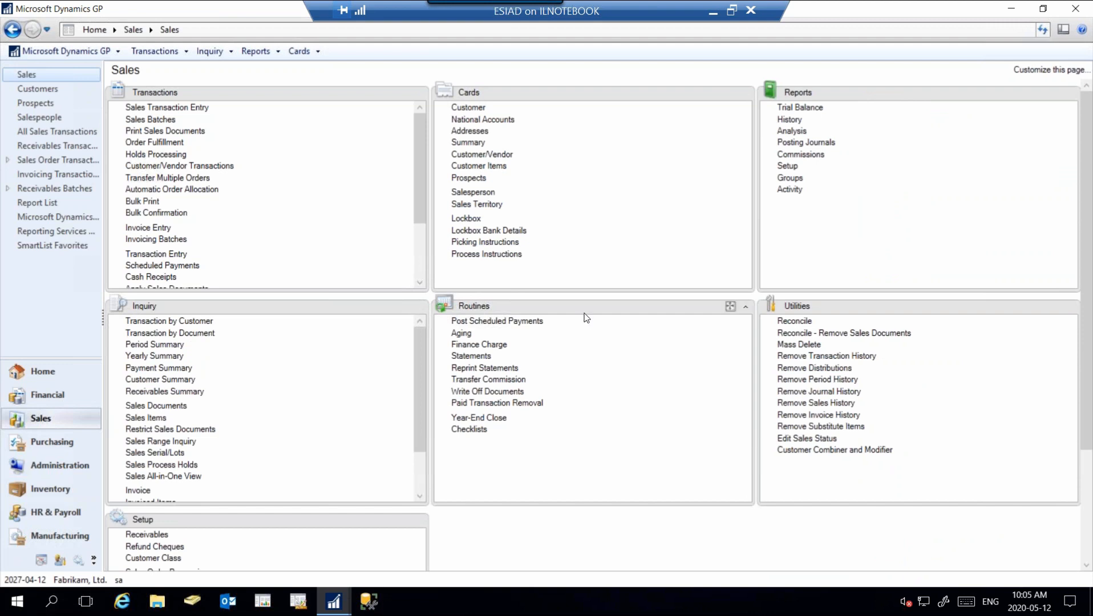
{"action": "left_click_drag", "start_coordinate": [584, 312], "coordinate": [586, 111]}
{"action": "left_click_drag", "start_coordinate": [823, 98], "coordinate": [826, 311]}
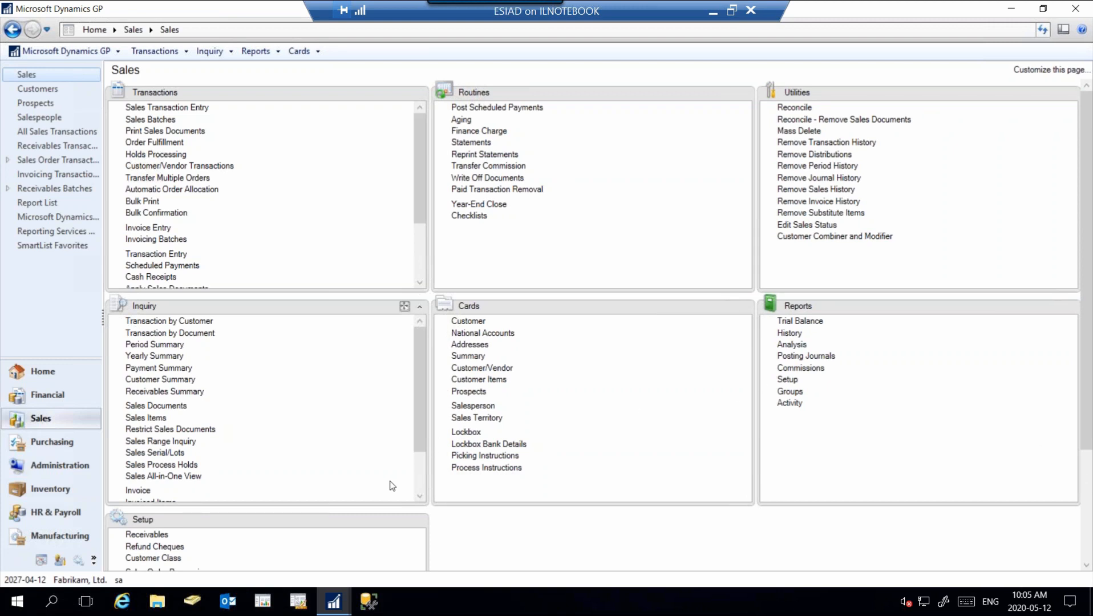
Set the home page type to Dynamics 365 Business Central Insights.
{"action": "left_click", "coordinate": [55, 446]}
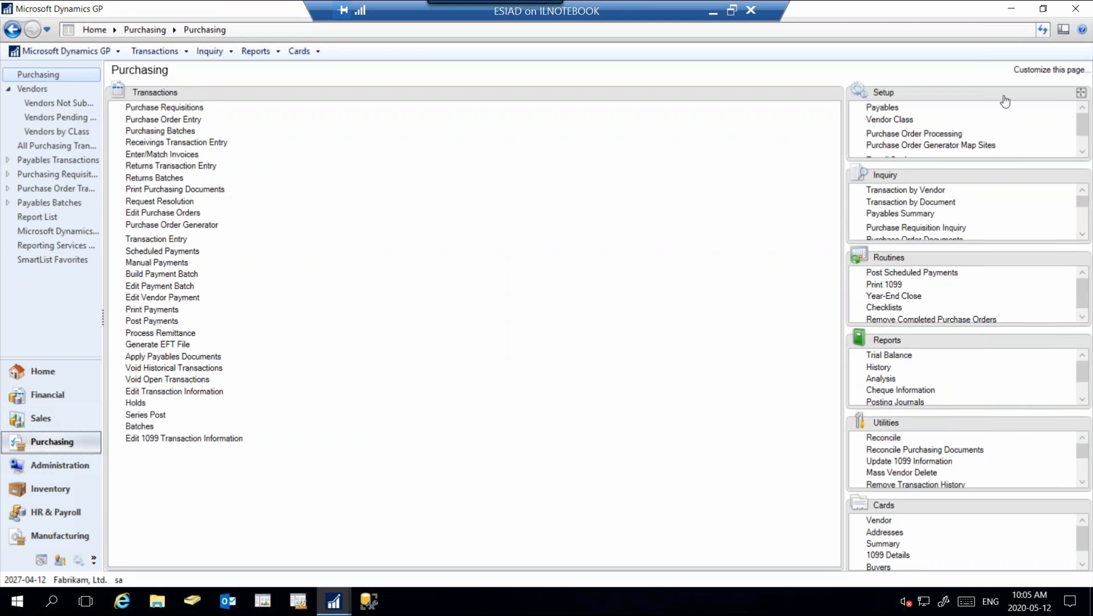
{"action": "left_click", "coordinate": [54, 374]}
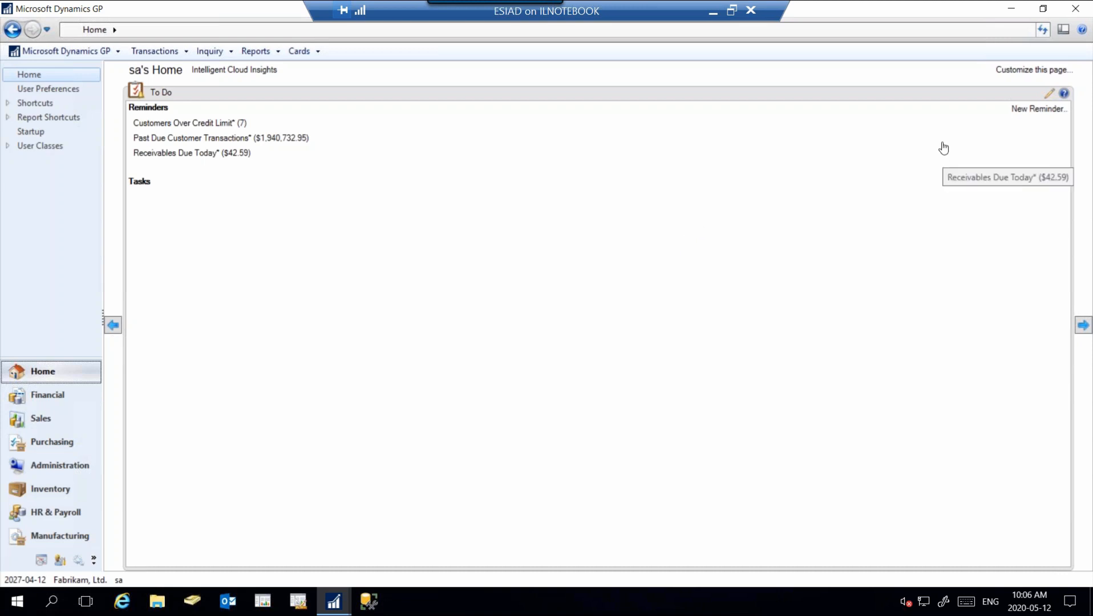
{"action": "left_click", "coordinate": [1033, 72]}
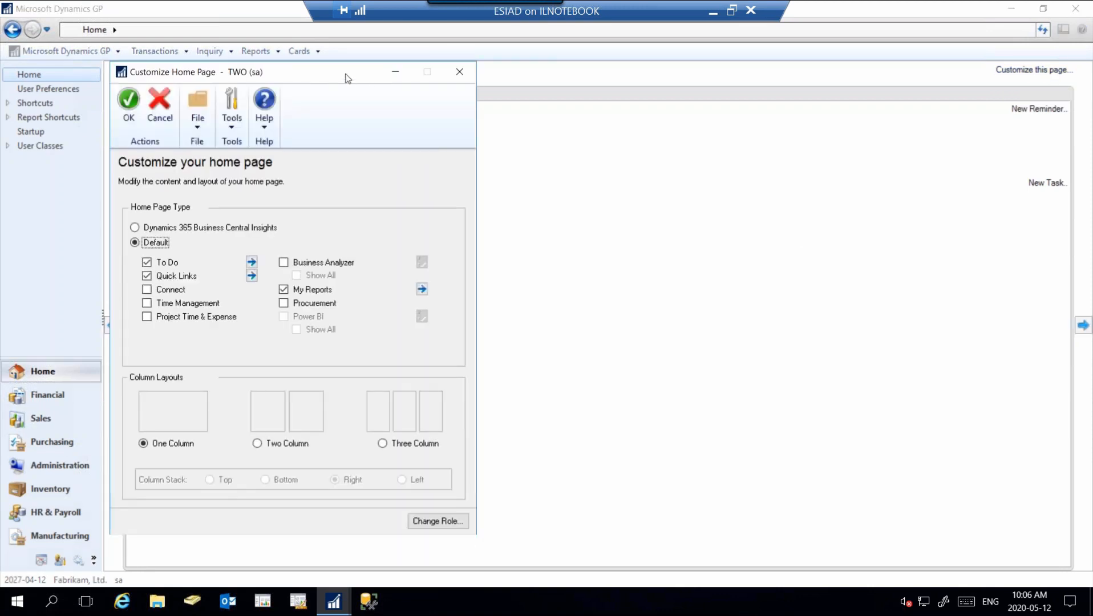
{"action": "left_click_drag", "start_coordinate": [348, 79], "coordinate": [659, 71]}
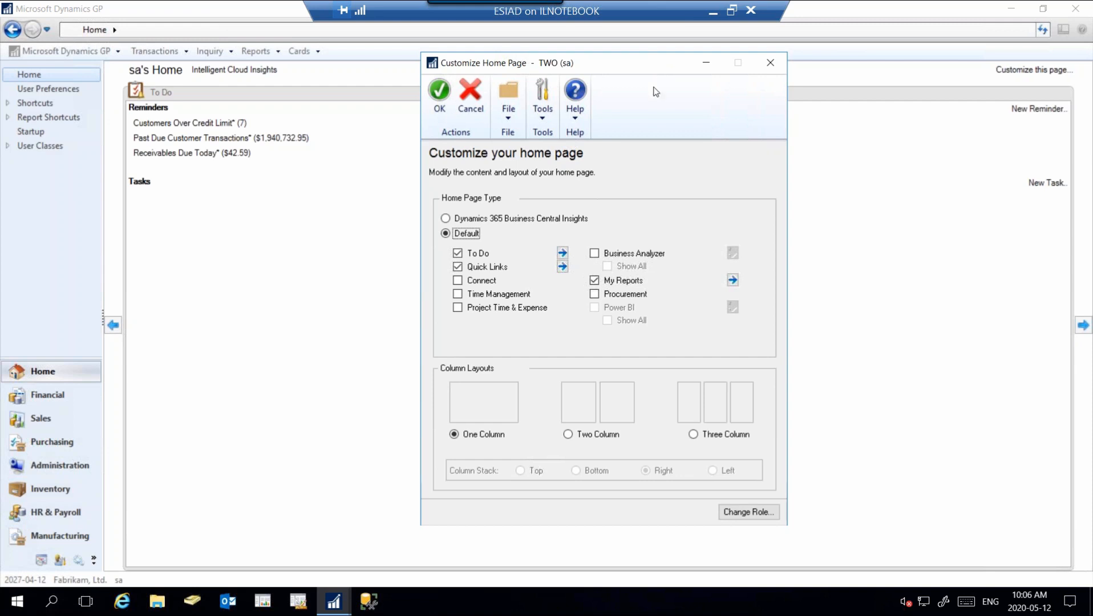
{"action": "left_click", "coordinate": [446, 220]}
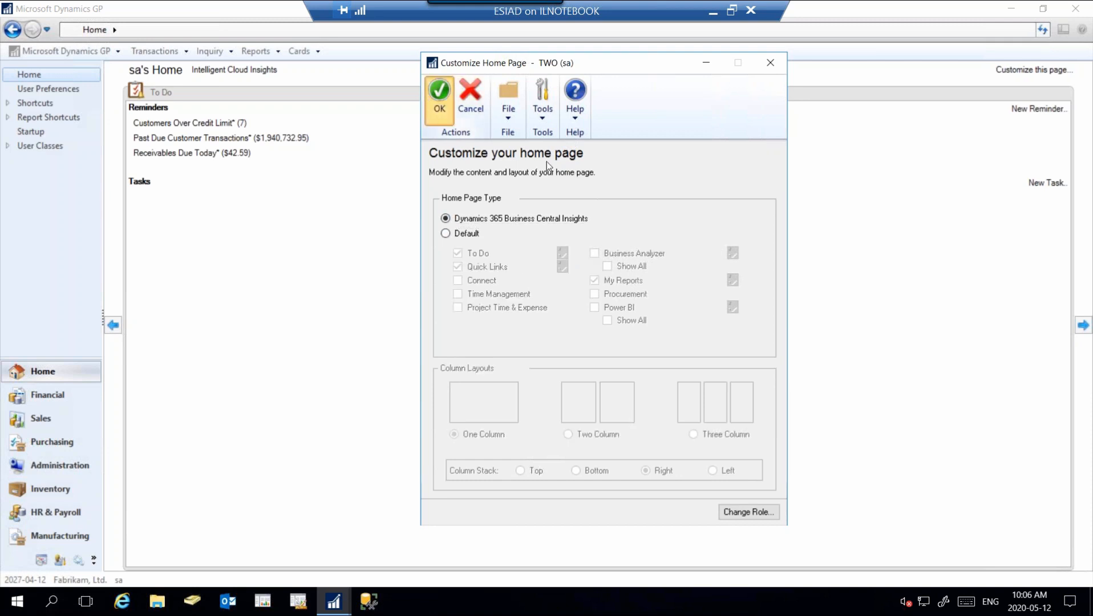
{"action": "left_click", "coordinate": [435, 98]}
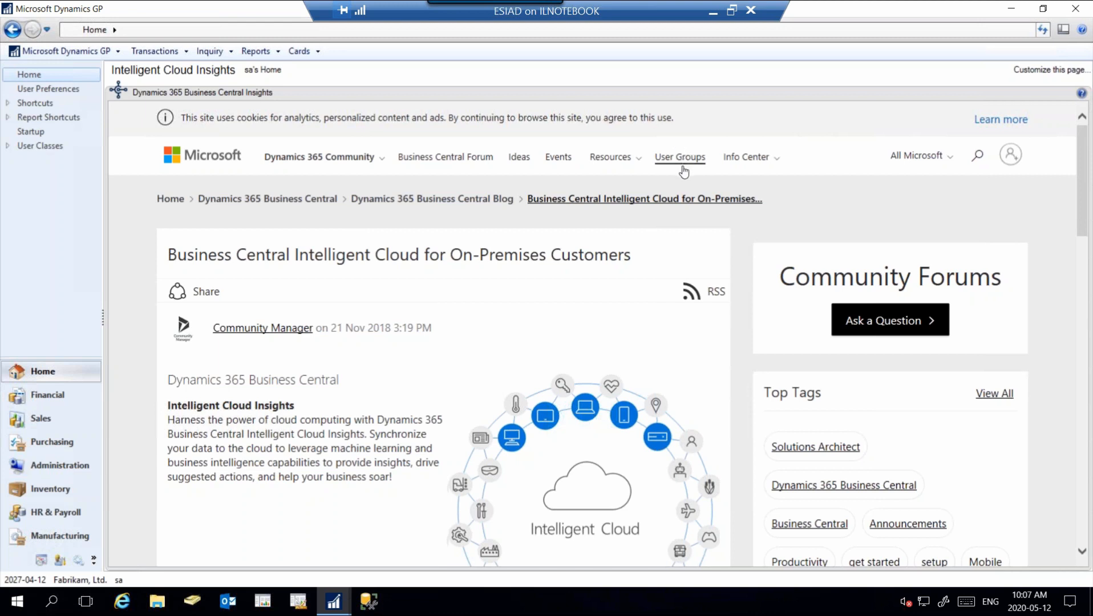
Set the home page type back to Default.
{"action": "left_click", "coordinate": [1027, 72]}
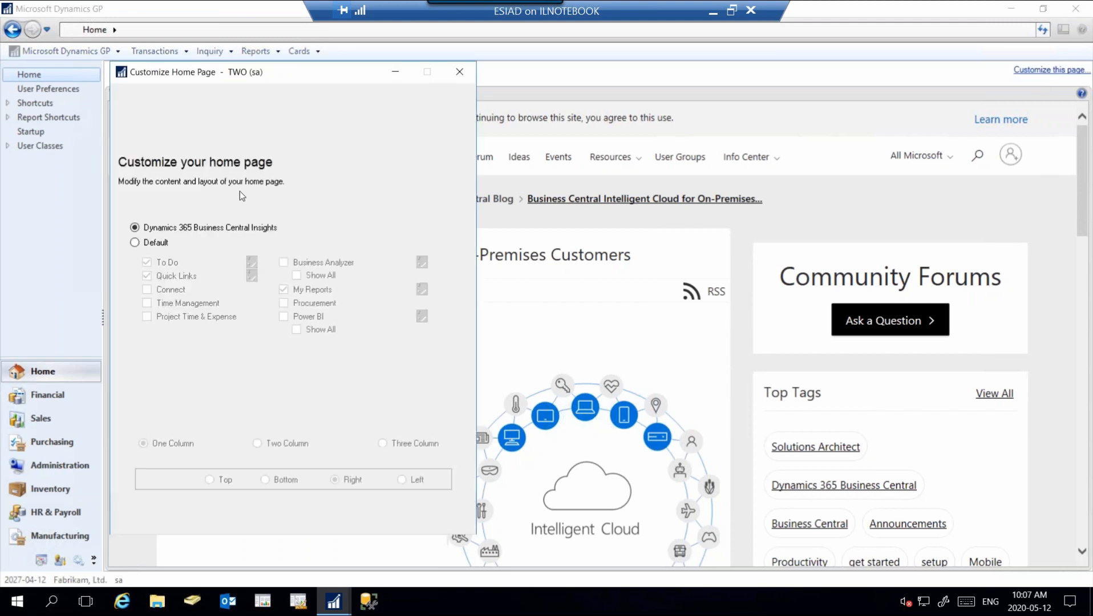
{"action": "left_click", "coordinate": [135, 243]}
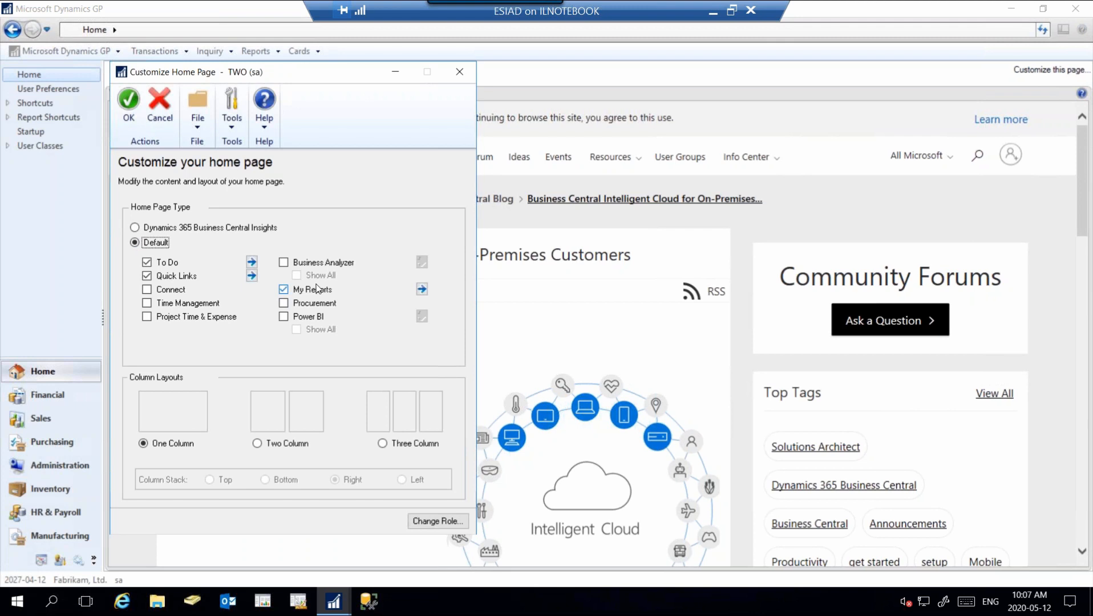
{"action": "left_click", "coordinate": [130, 104]}
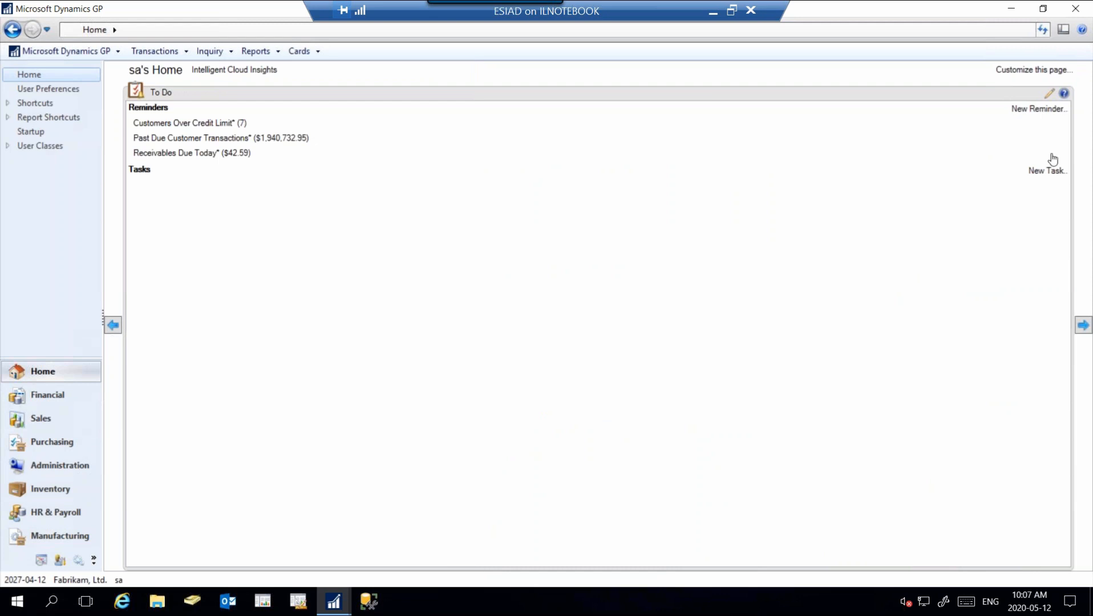
Switch the Connect content option on and off again in the home page customization and accept the settings.
{"action": "left_click", "coordinate": [1021, 77]}
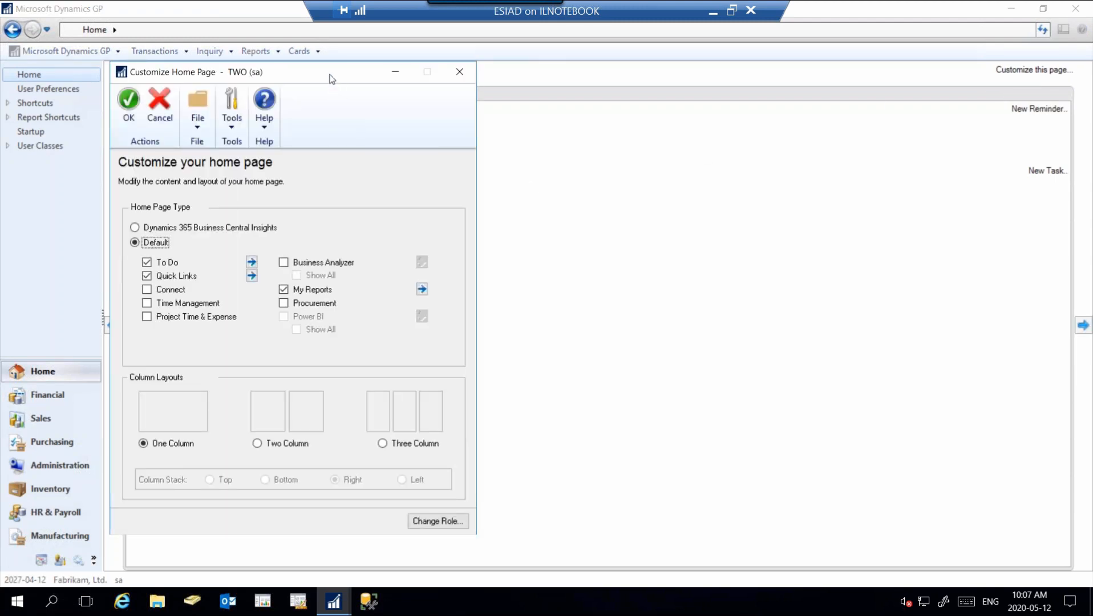
{"action": "left_click_drag", "start_coordinate": [328, 74], "coordinate": [409, 79]}
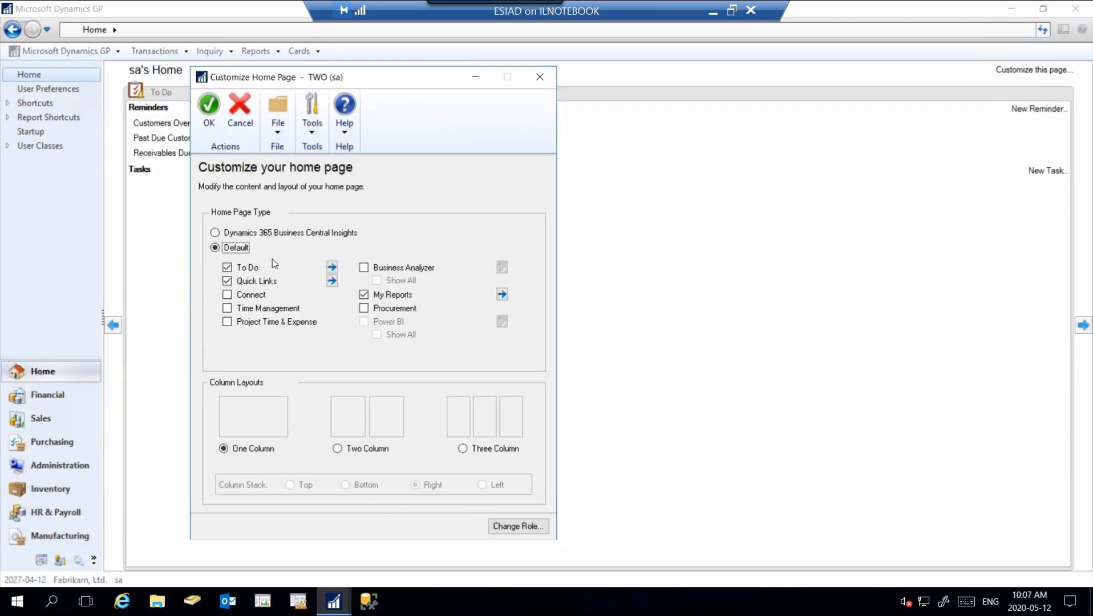
{"action": "left_click", "coordinate": [227, 297]}
{"action": "left_click", "coordinate": [228, 298]}
{"action": "left_click_drag", "start_coordinate": [405, 81], "coordinate": [482, 72]}
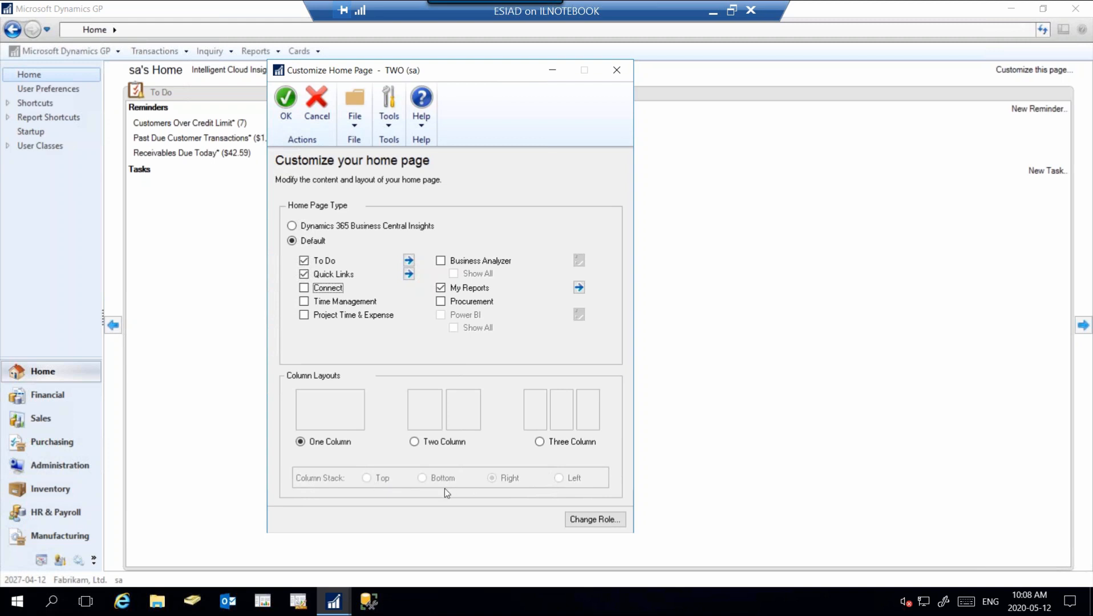
{"action": "left_click", "coordinate": [290, 97]}
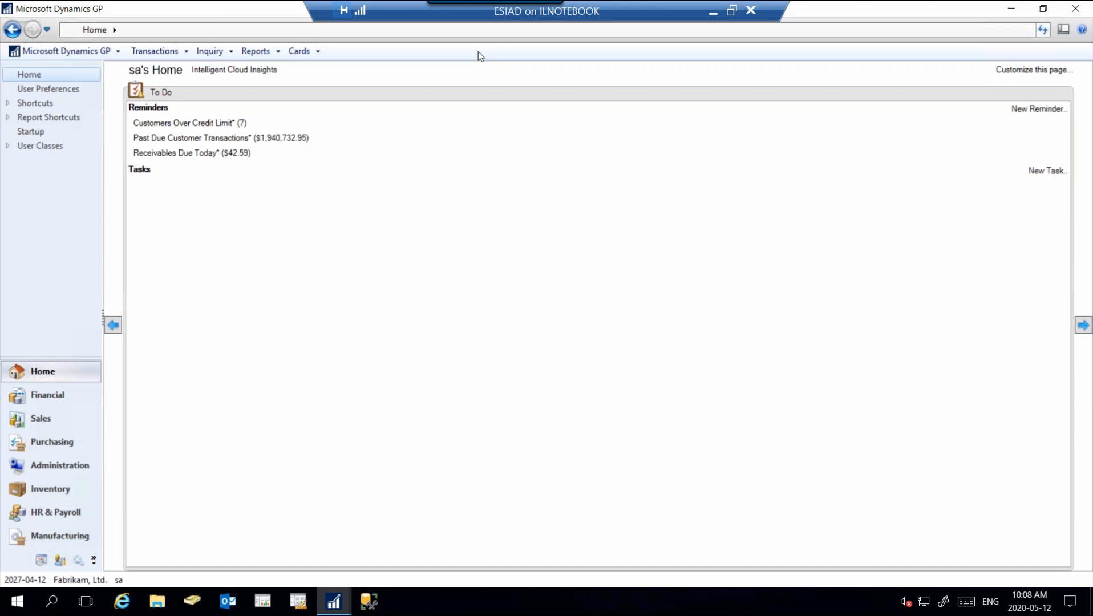
From the Home page, open Purchase Order Entry among the purchasing transactions and close it without entering an order.
{"action": "left_click", "coordinate": [179, 50]}
{"action": "mouse_move", "coordinate": [193, 108]}
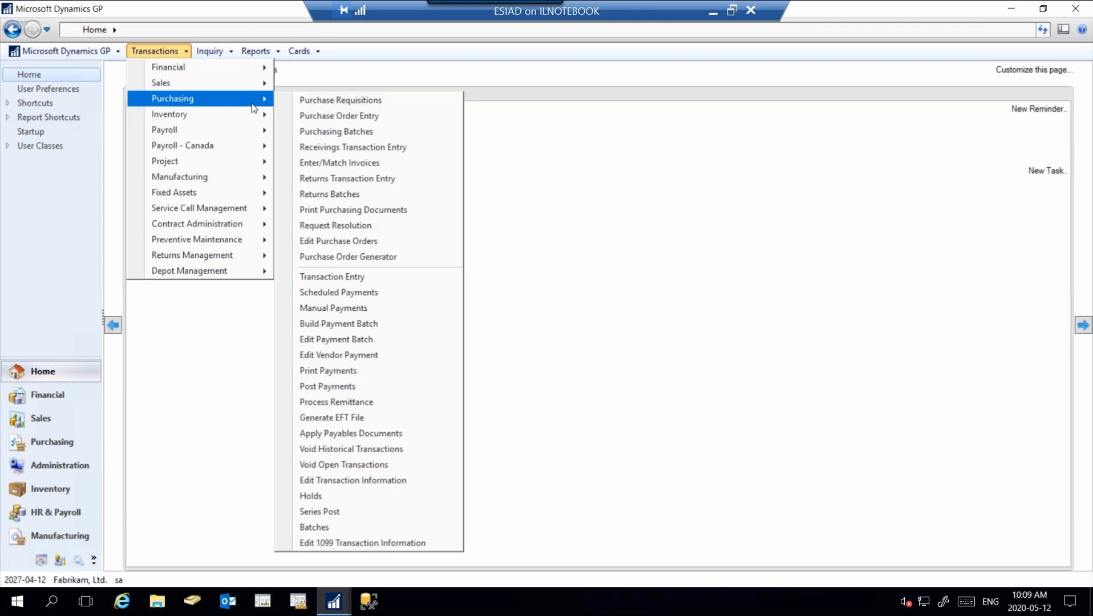
{"action": "left_click", "coordinate": [311, 121]}
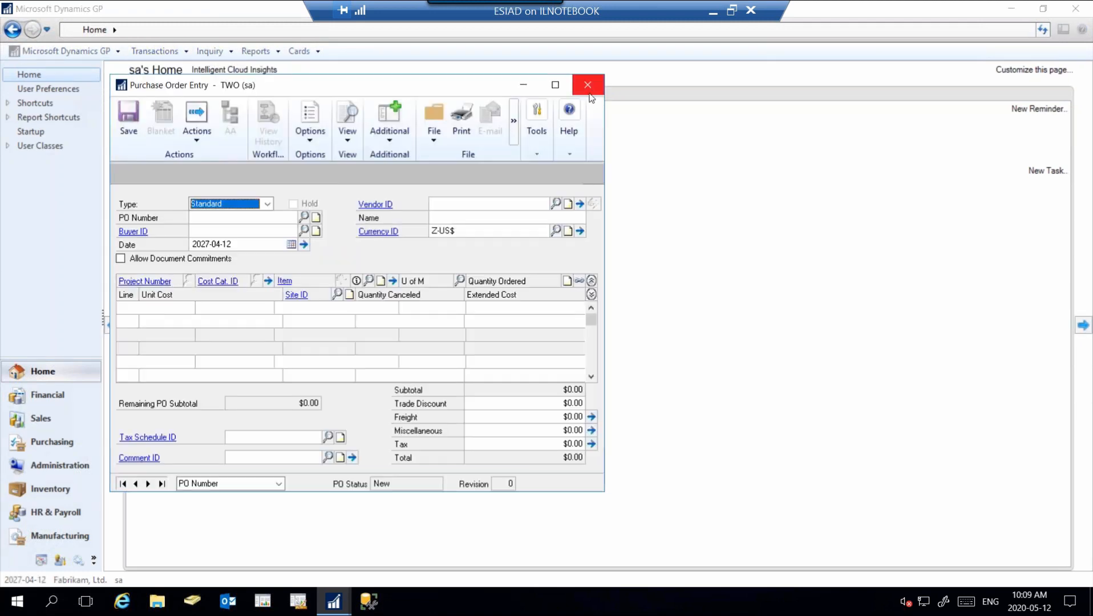
{"action": "left_click", "coordinate": [589, 85]}
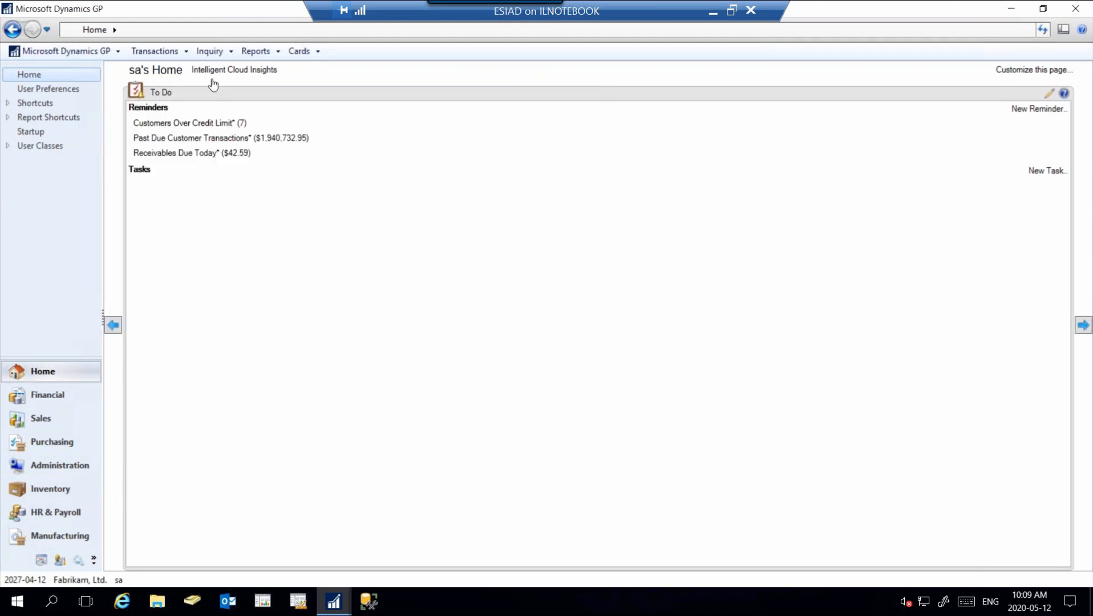
Open Purchase Order Entry from the Purchasing area page and close the empty entry window.
{"action": "left_click", "coordinate": [54, 443]}
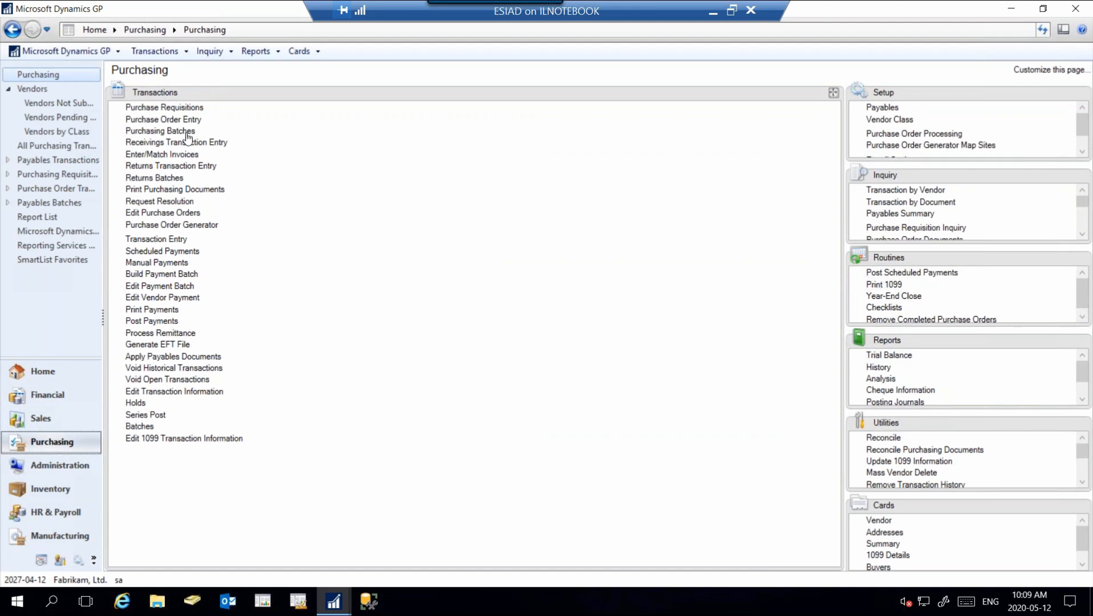
{"action": "left_click", "coordinate": [171, 121]}
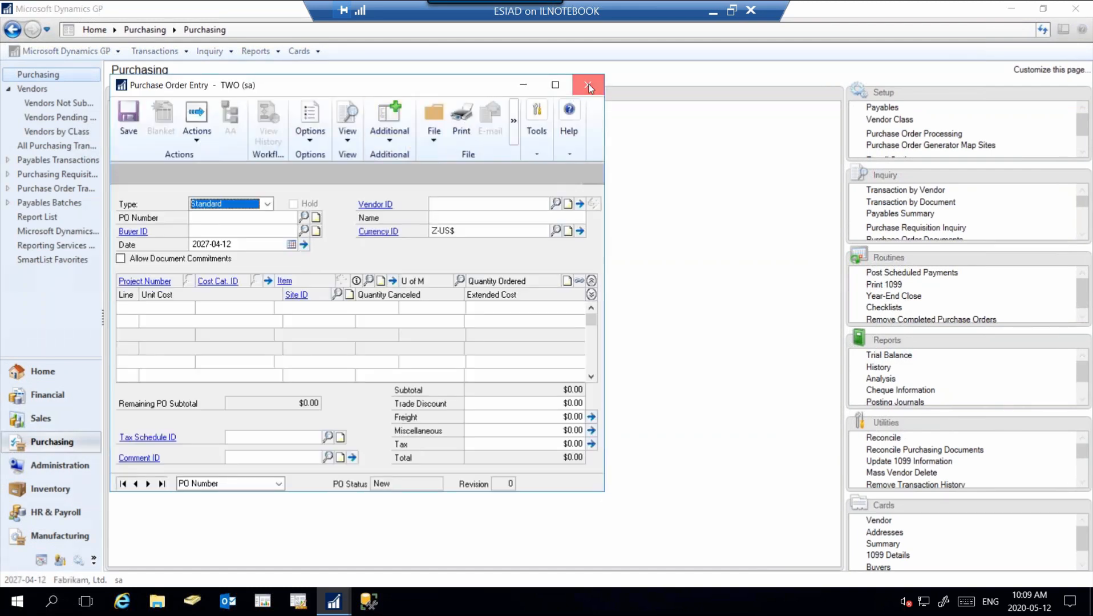
{"action": "left_click", "coordinate": [588, 84]}
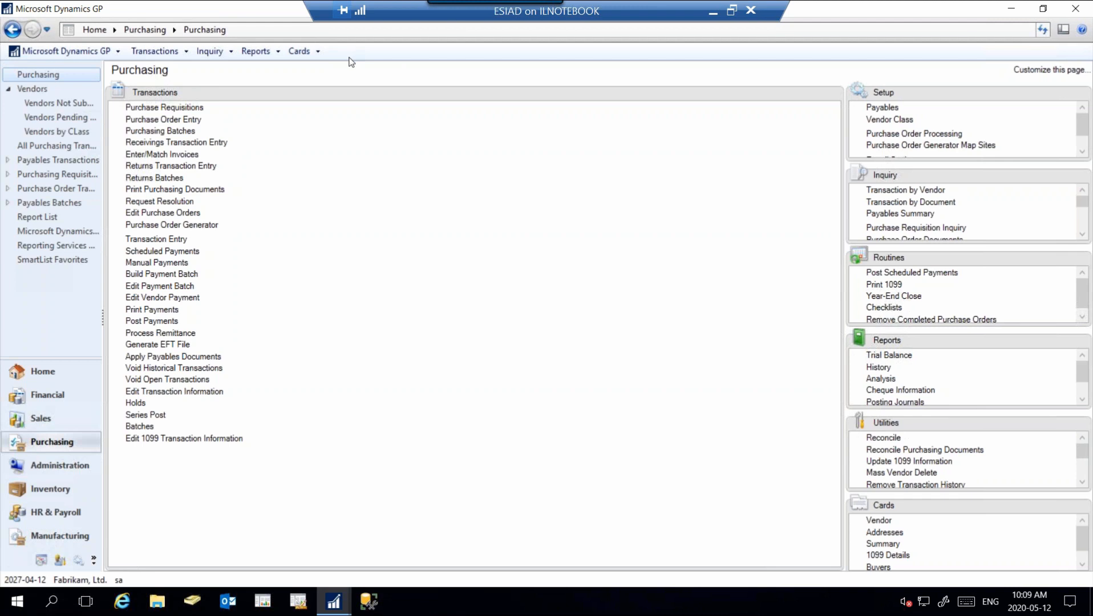
Hide the navigation pane and show it again.
{"action": "left_click", "coordinate": [1060, 32]}
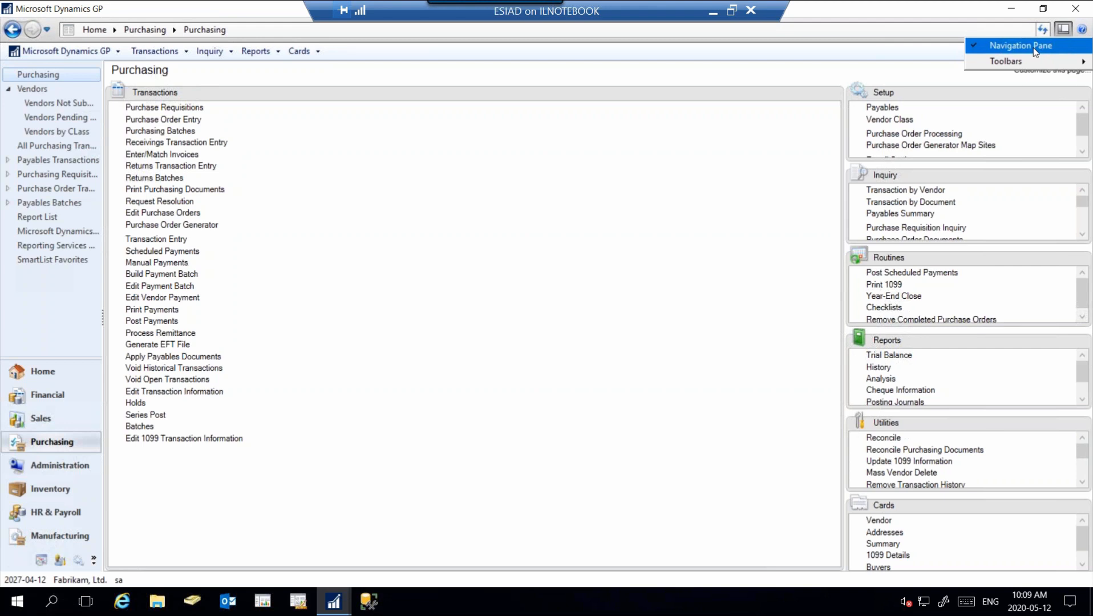
{"action": "left_click", "coordinate": [1035, 47]}
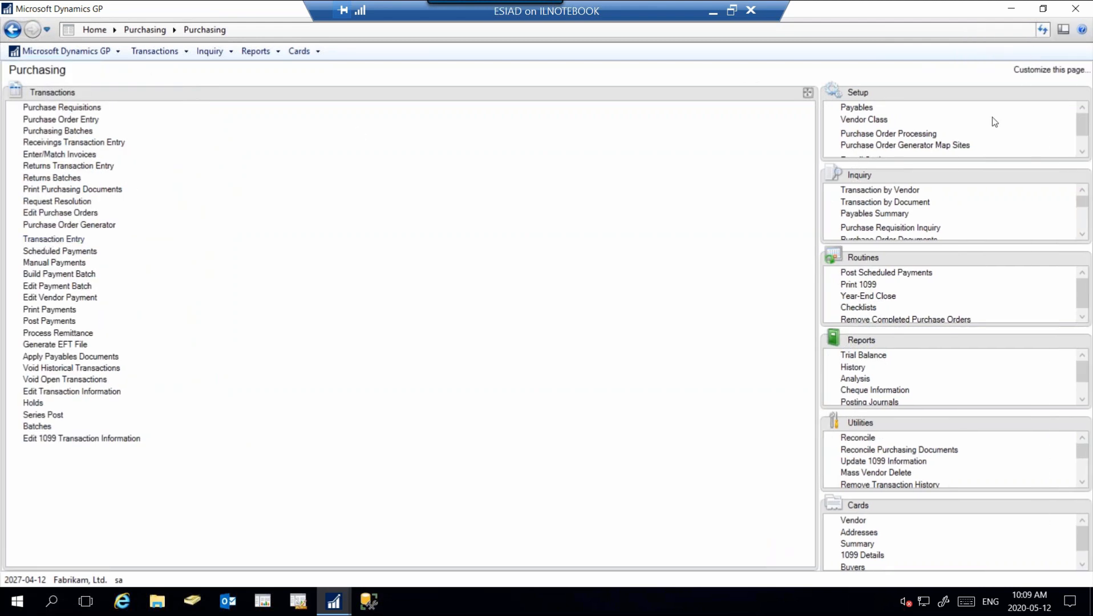
{"action": "left_click", "coordinate": [1063, 29]}
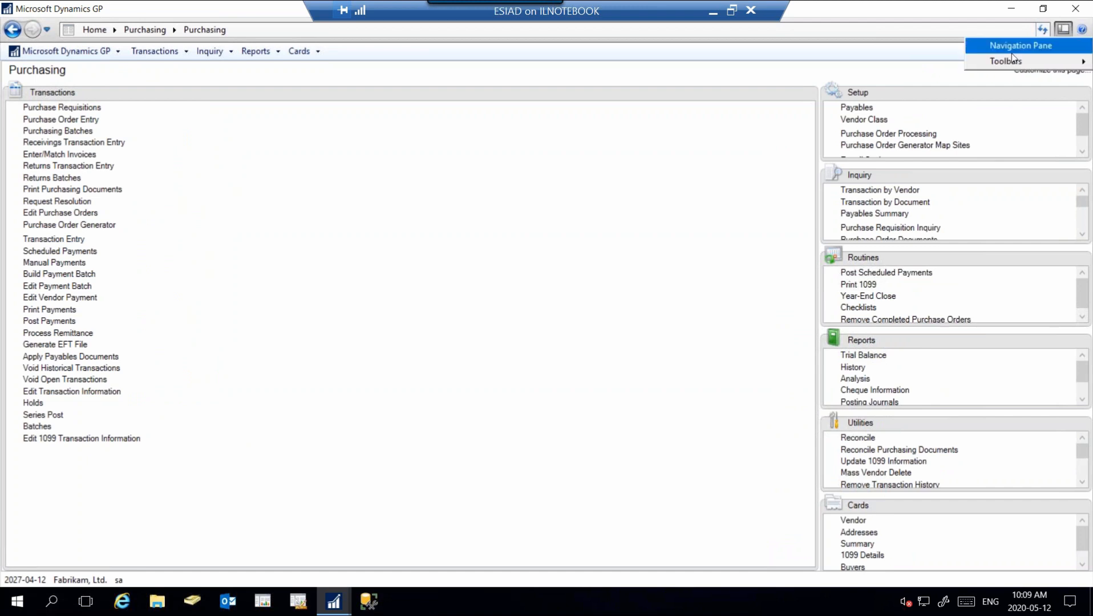
{"action": "left_click", "coordinate": [1002, 51]}
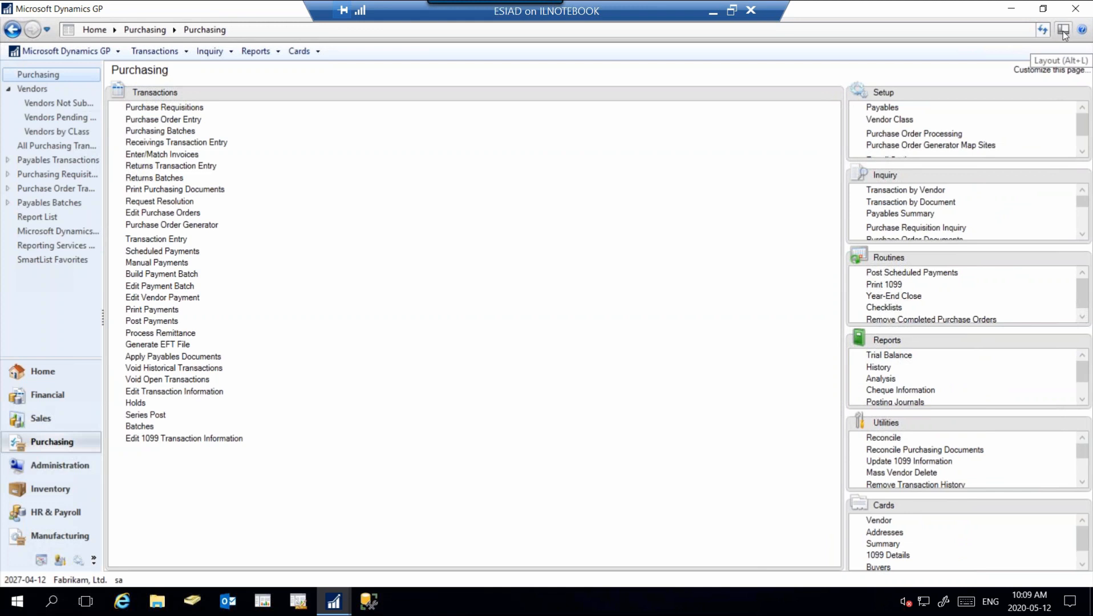
Unlock the toolbars, then display the Purchasing toolbar and dock it on the main menu row just after Cards.
{"action": "left_click", "coordinate": [1064, 32]}
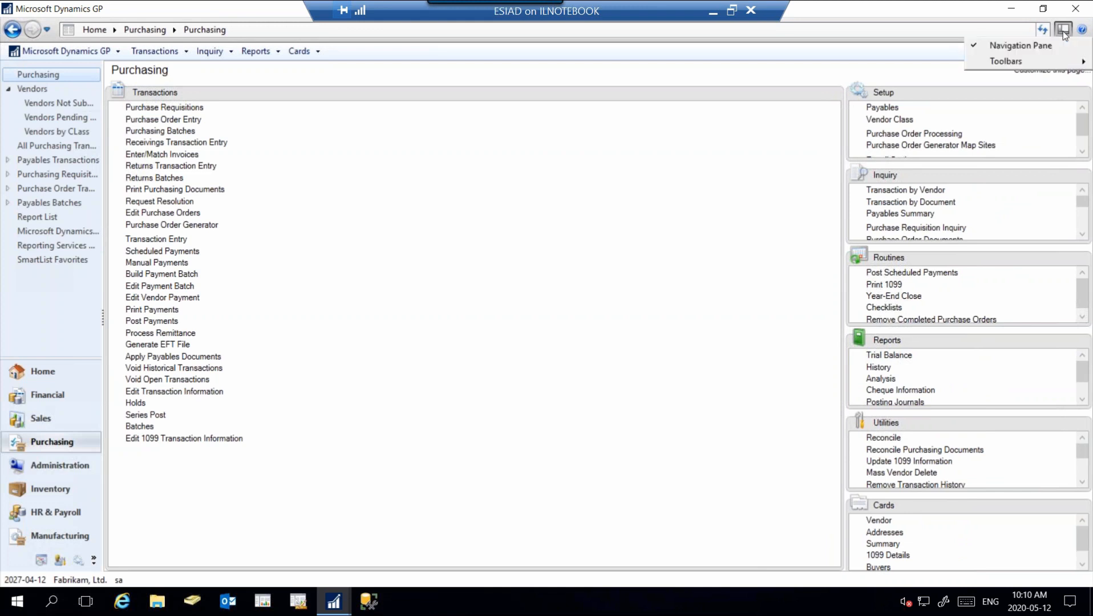
{"action": "mouse_move", "coordinate": [1053, 67]}
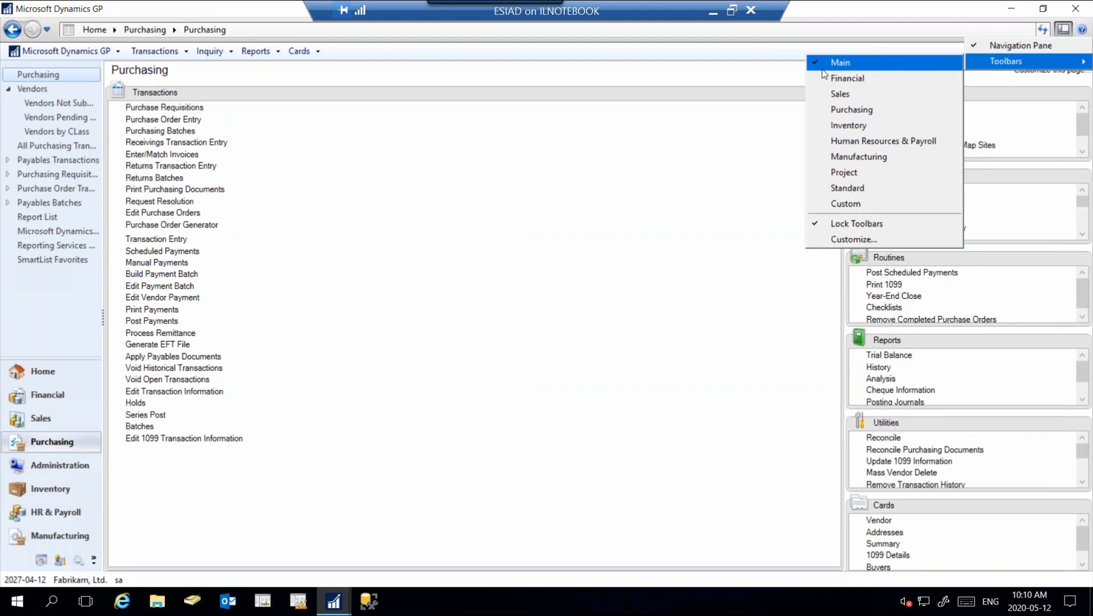
{"action": "left_click", "coordinate": [825, 229]}
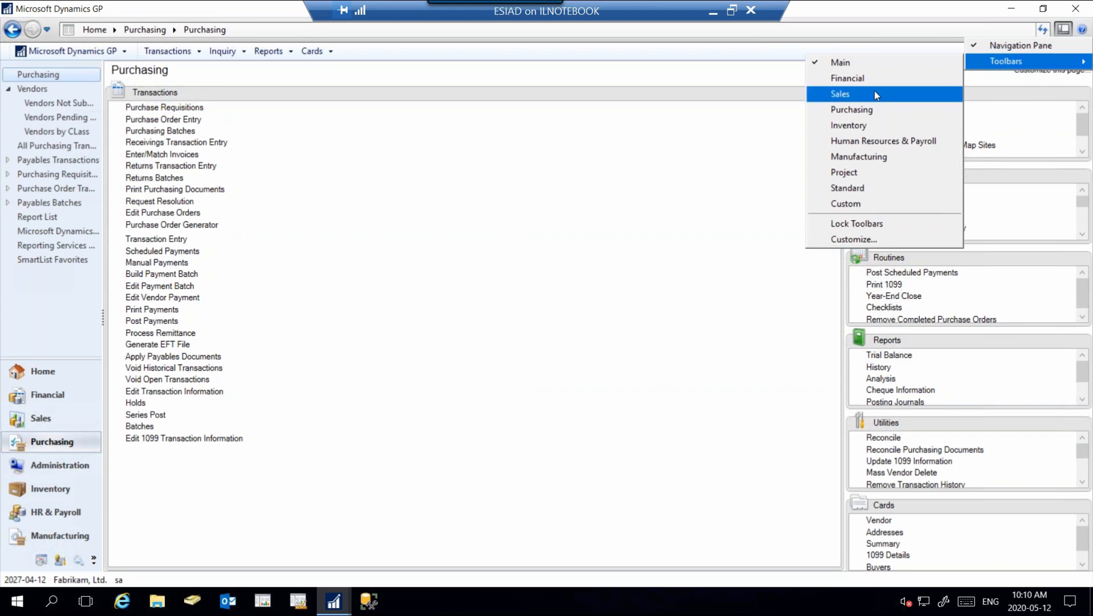
{"action": "left_click", "coordinate": [835, 110]}
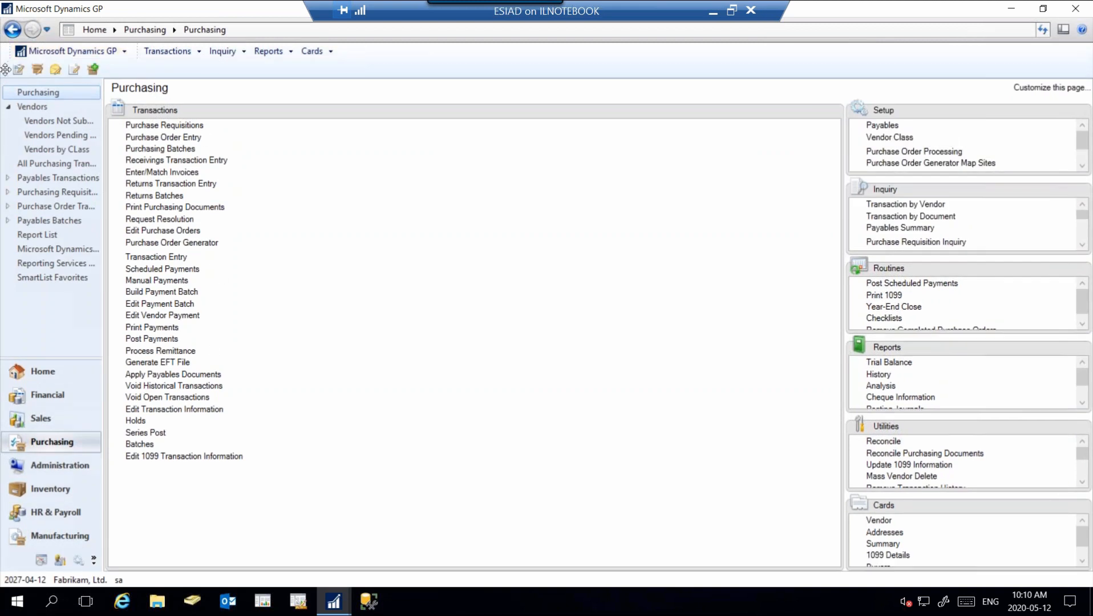
{"action": "left_click_drag", "start_coordinate": [5, 69], "coordinate": [357, 43]}
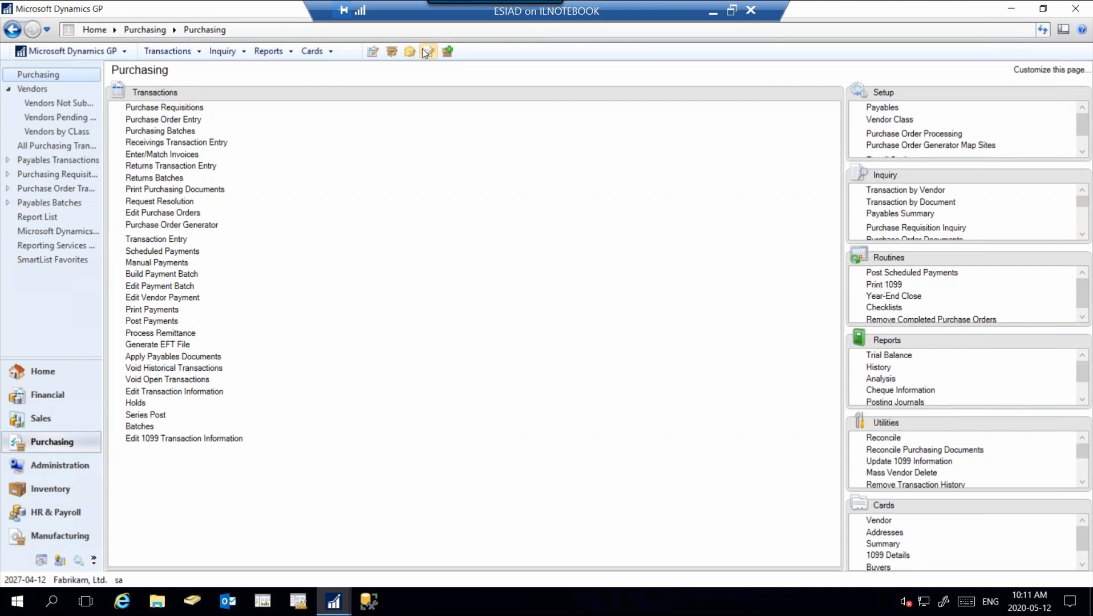
Customize the Purchasing toolbar so that its Purchase Order Entry control shows as Image and Text.
{"action": "right_click", "coordinate": [371, 60]}
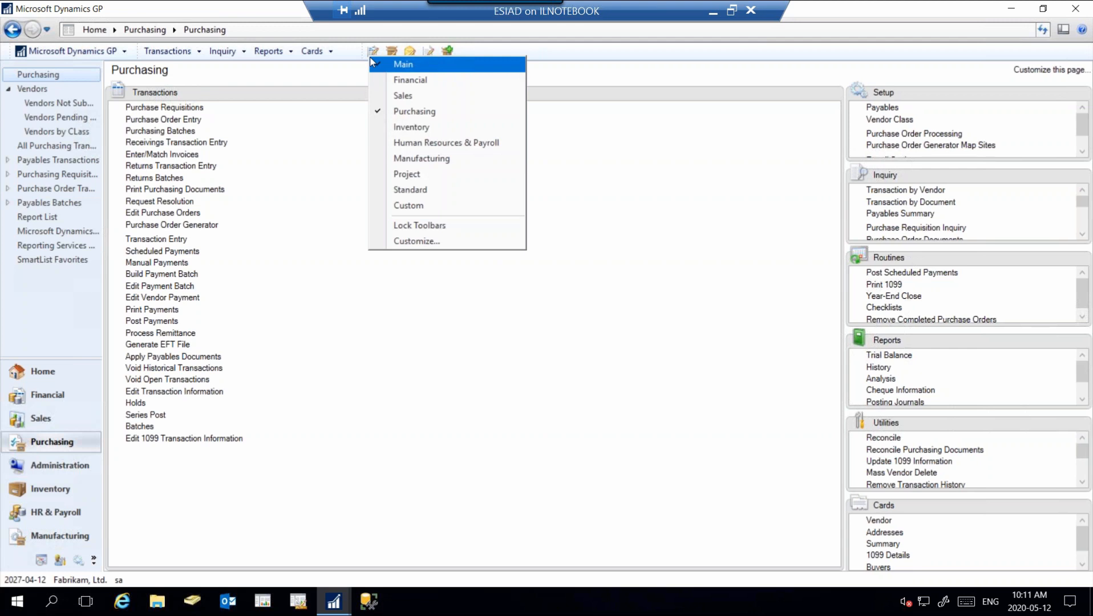
{"action": "left_click", "coordinate": [434, 244]}
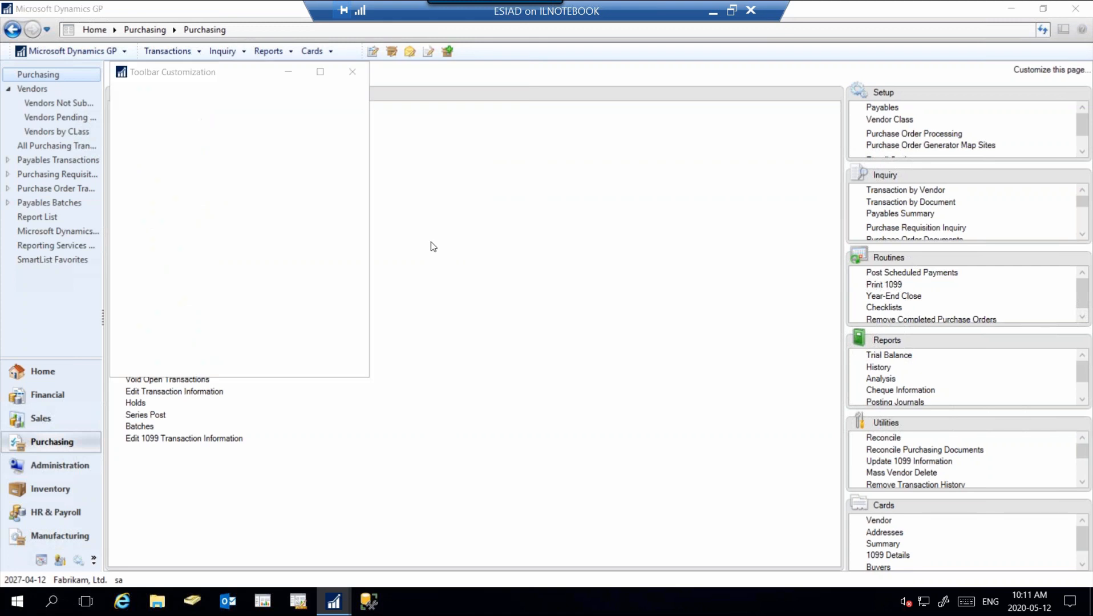
{"action": "left_click_drag", "start_coordinate": [277, 72], "coordinate": [589, 100]}
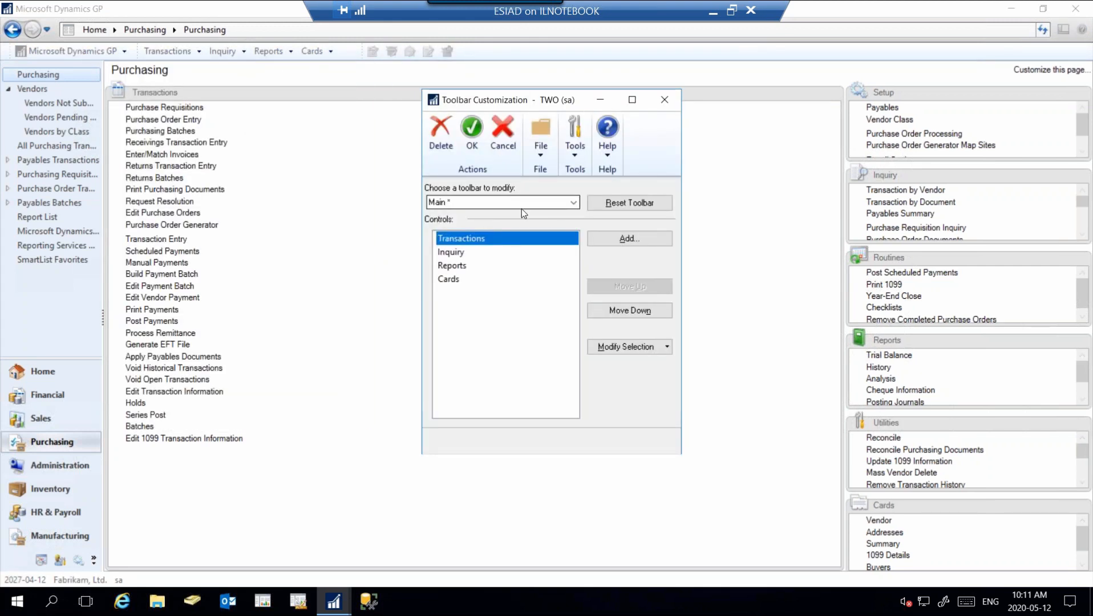
{"action": "left_click", "coordinate": [575, 204]}
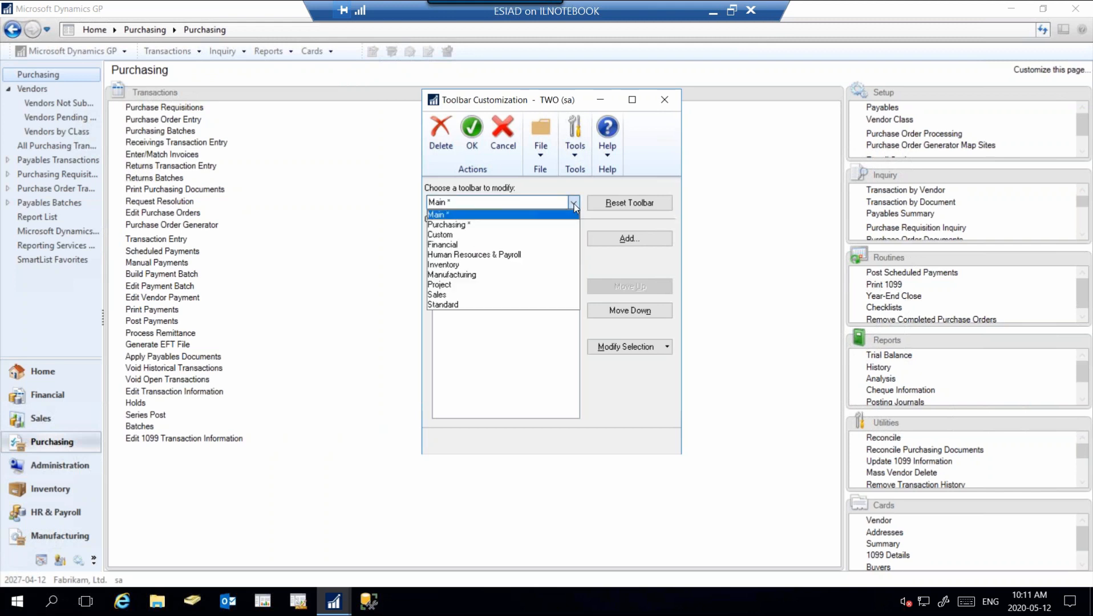
{"action": "left_click", "coordinate": [452, 225]}
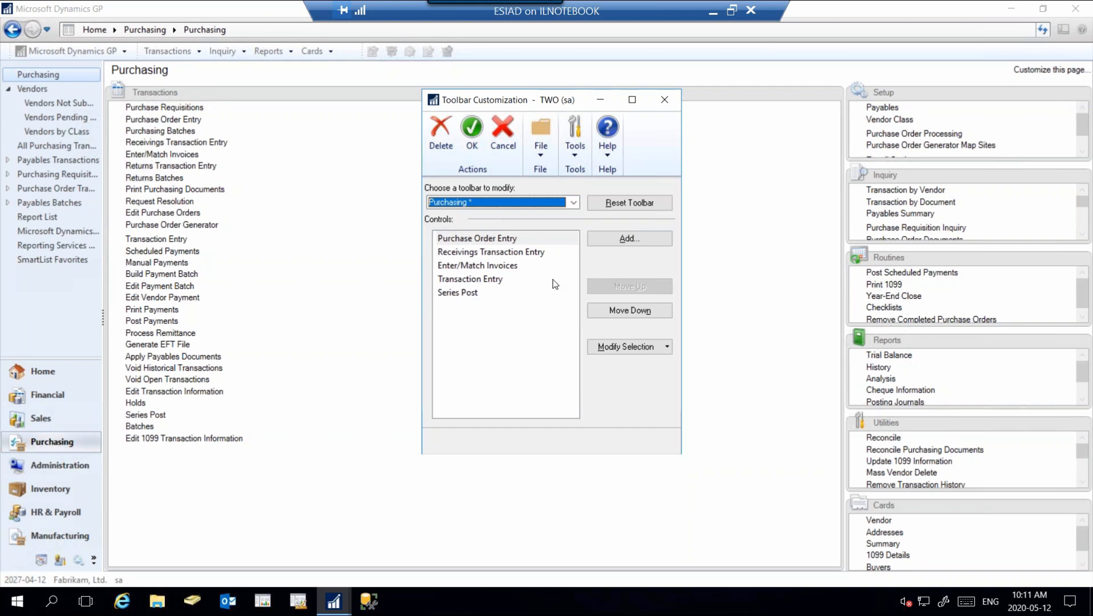
{"action": "left_click", "coordinate": [471, 242]}
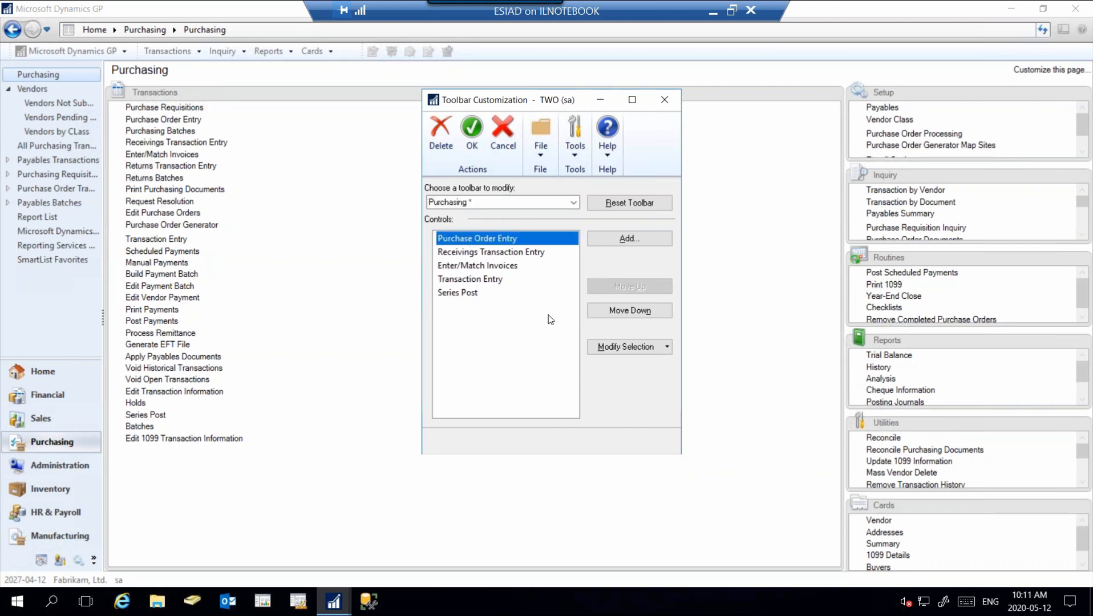
{"action": "left_click", "coordinate": [635, 350]}
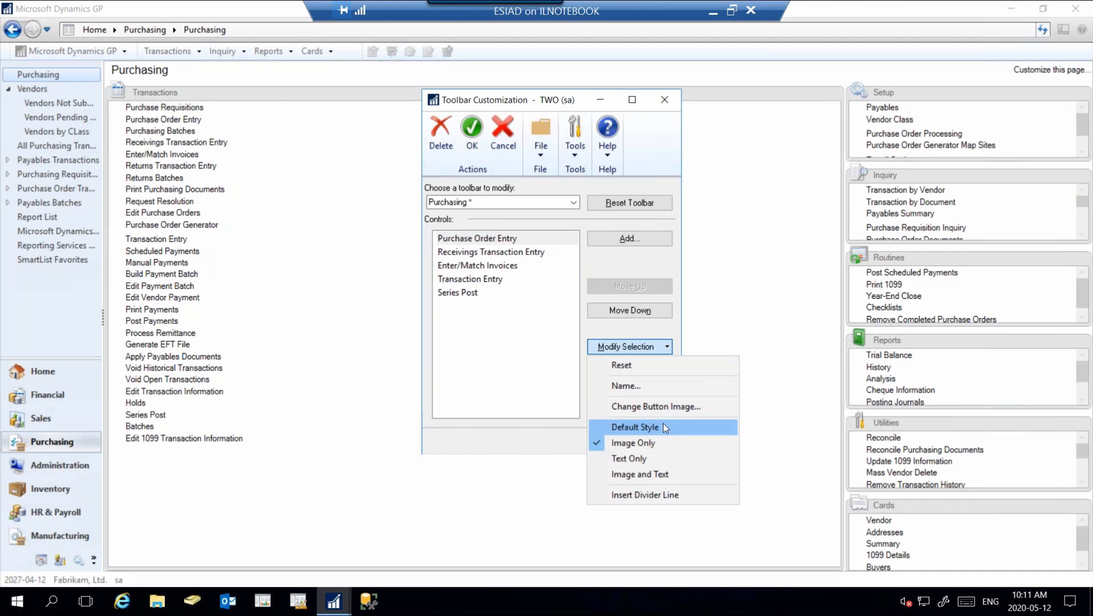
{"action": "left_click", "coordinate": [632, 475]}
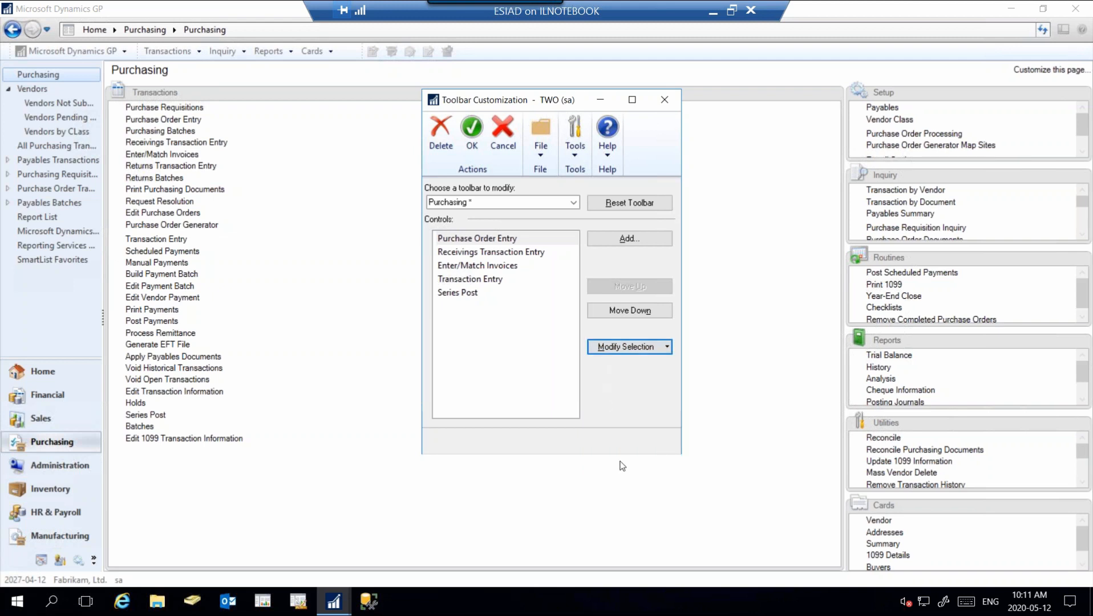
{"action": "left_click", "coordinate": [610, 346]}
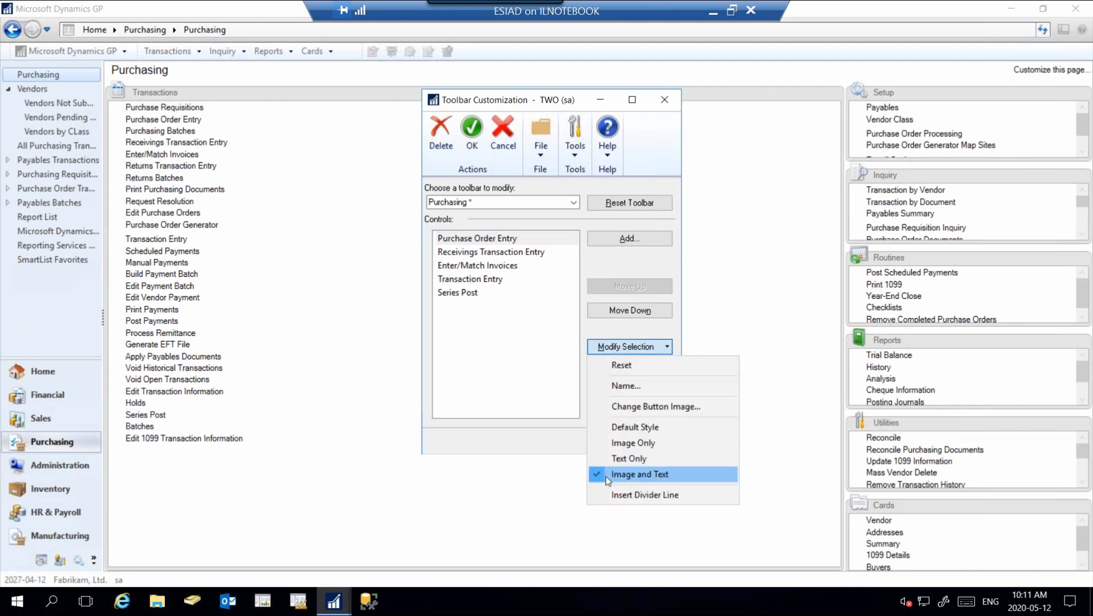
{"action": "left_click", "coordinate": [528, 359]}
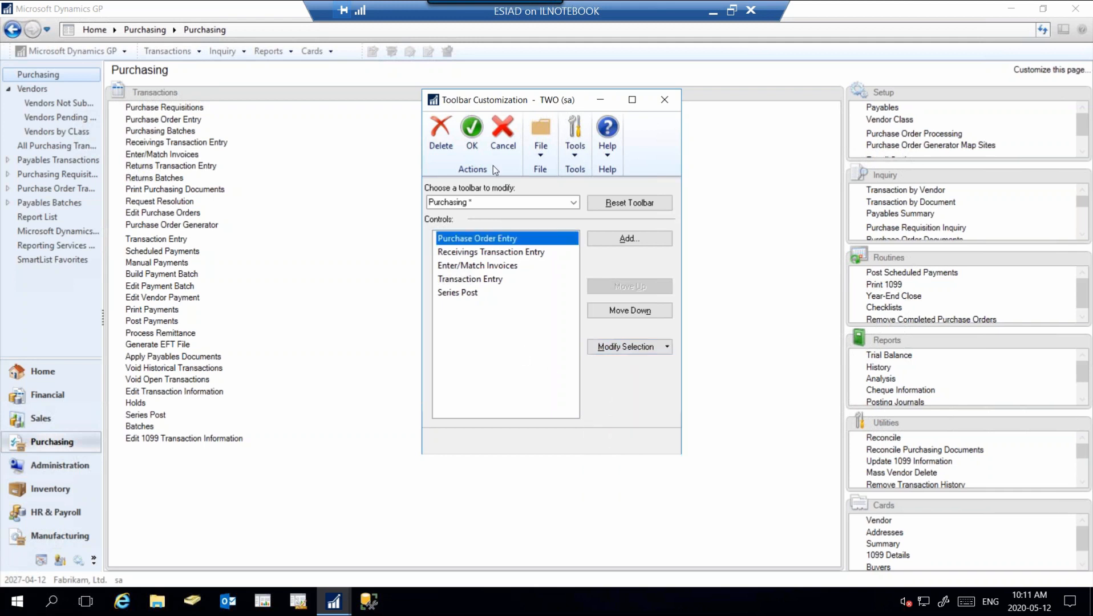
{"action": "left_click", "coordinate": [470, 136]}
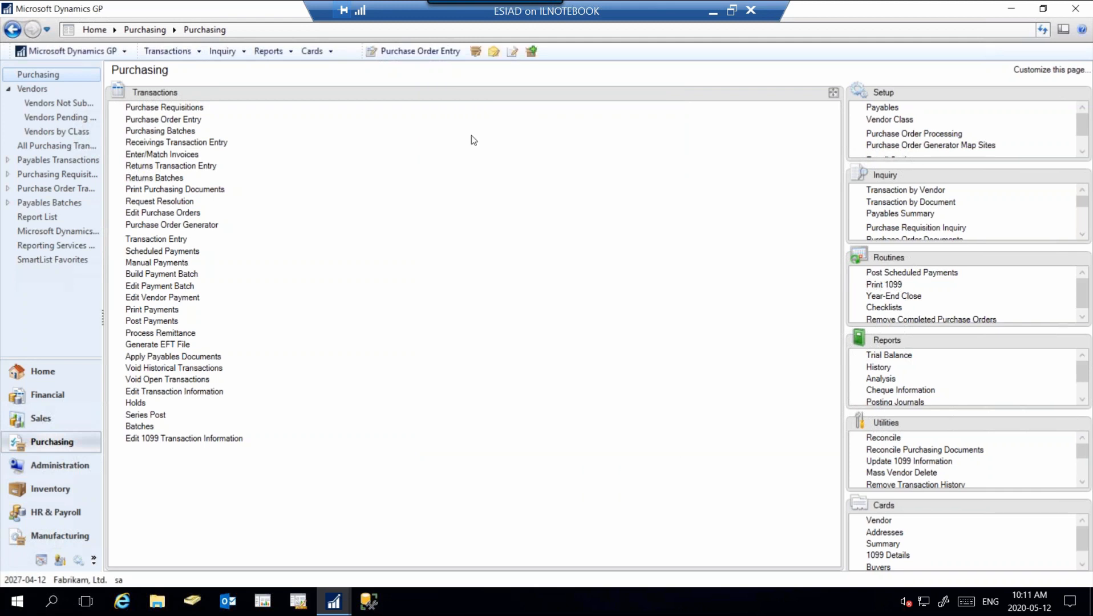
Open Purchase Order Entry from the Purchasing toolbar and close the window without entering an order.
{"action": "left_click", "coordinate": [414, 51]}
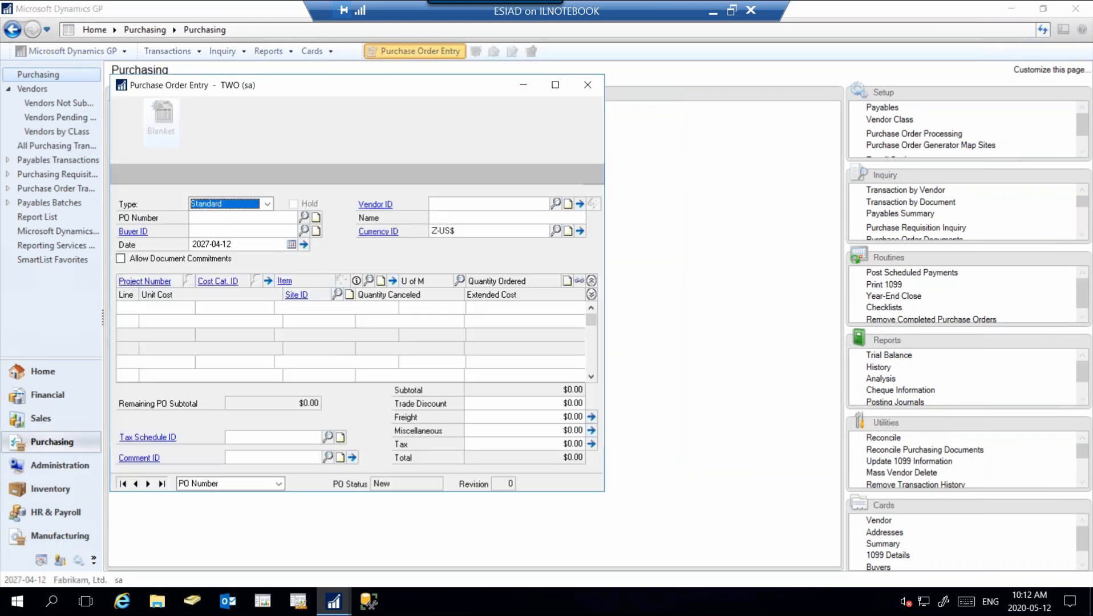
{"action": "left_click", "coordinate": [588, 85]}
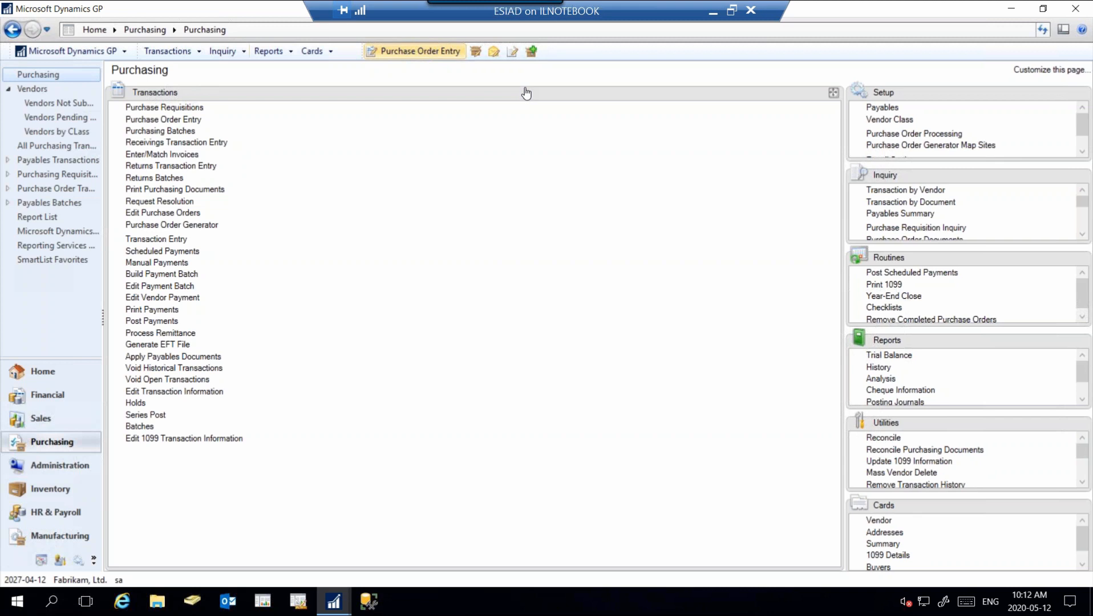
Display the Standard toolbar and dock it on the main menu row just after the Purchasing toolbar.
{"action": "left_click", "coordinate": [1066, 33]}
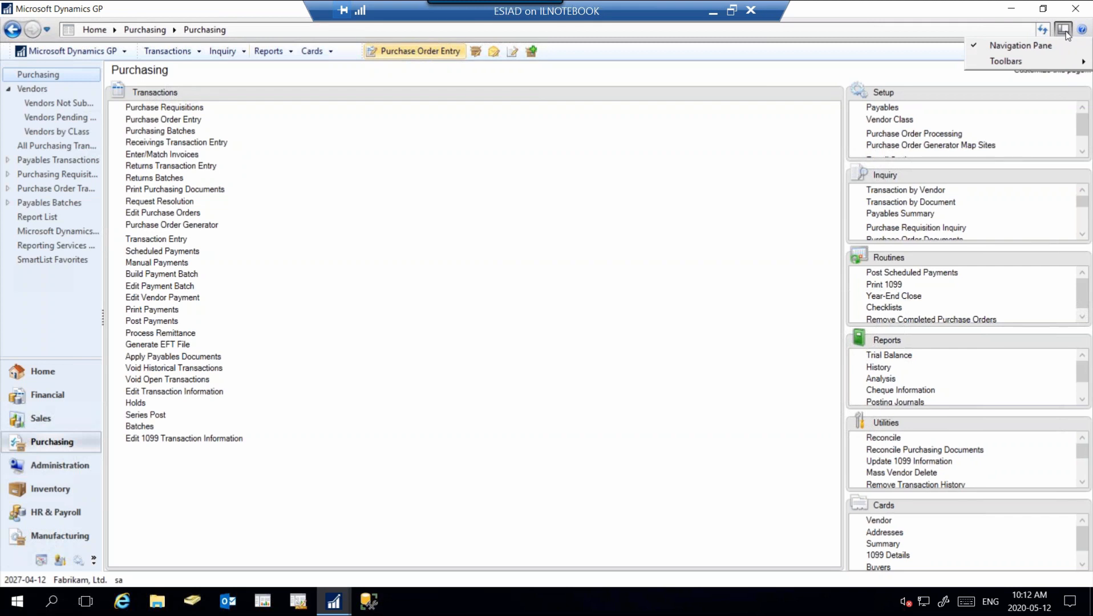
{"action": "mouse_move", "coordinate": [1030, 58]}
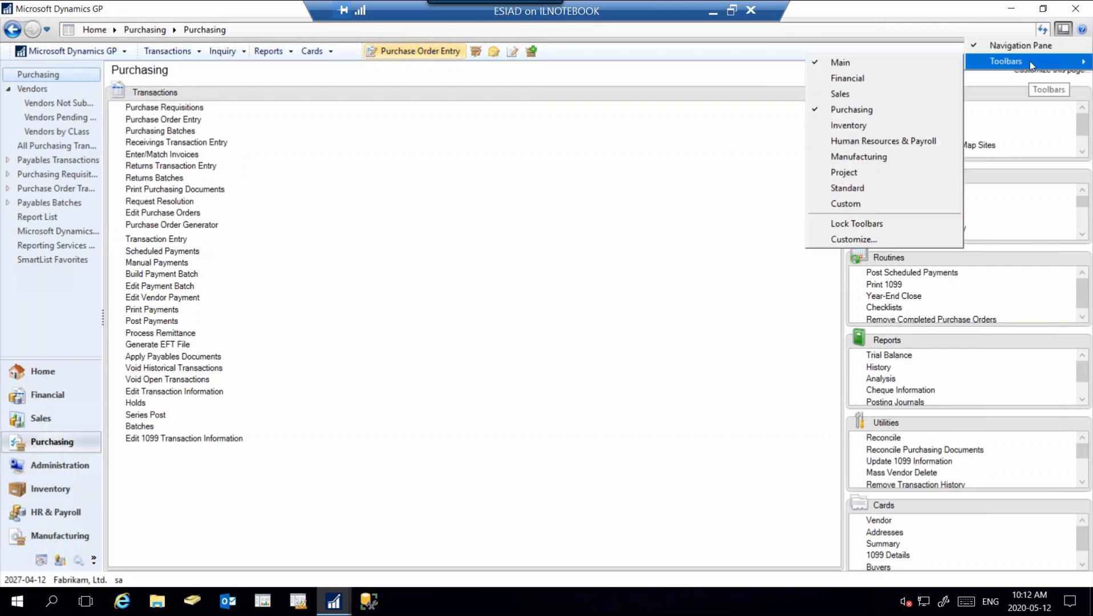
{"action": "left_click", "coordinate": [866, 188]}
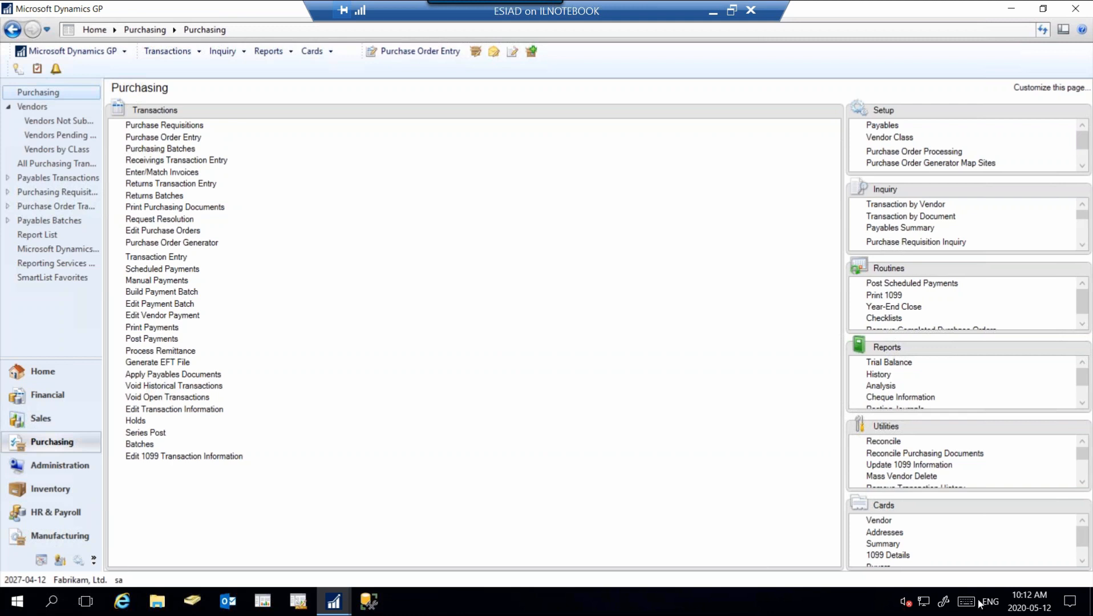
{"action": "left_click_drag", "start_coordinate": [11, 69], "coordinate": [593, 75]}
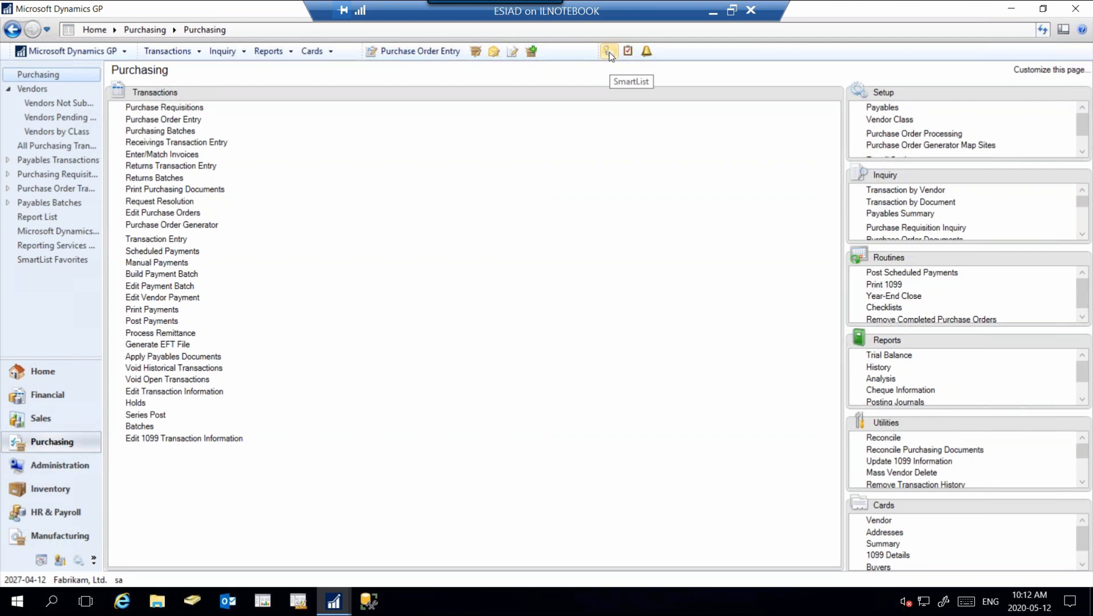
Customize the Standard toolbar so that its SmartList control shows as text without an image.
{"action": "right_click", "coordinate": [610, 55]}
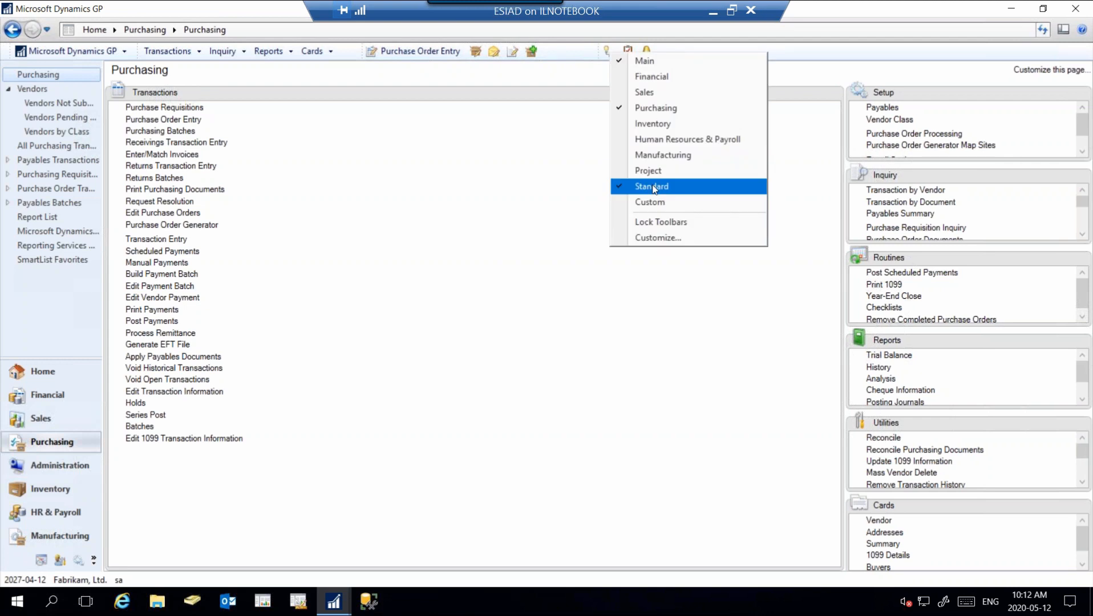
{"action": "left_click", "coordinate": [658, 237]}
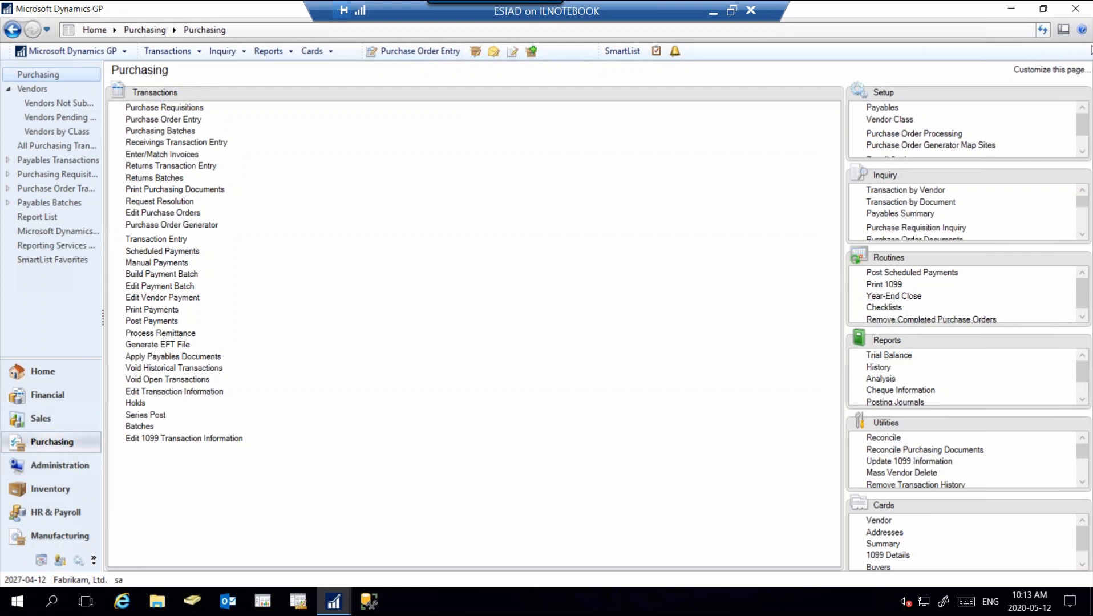
Open Purchase Order Entry, view the help topic about this window, and close both the help and the entry window.
{"action": "left_click", "coordinate": [441, 54]}
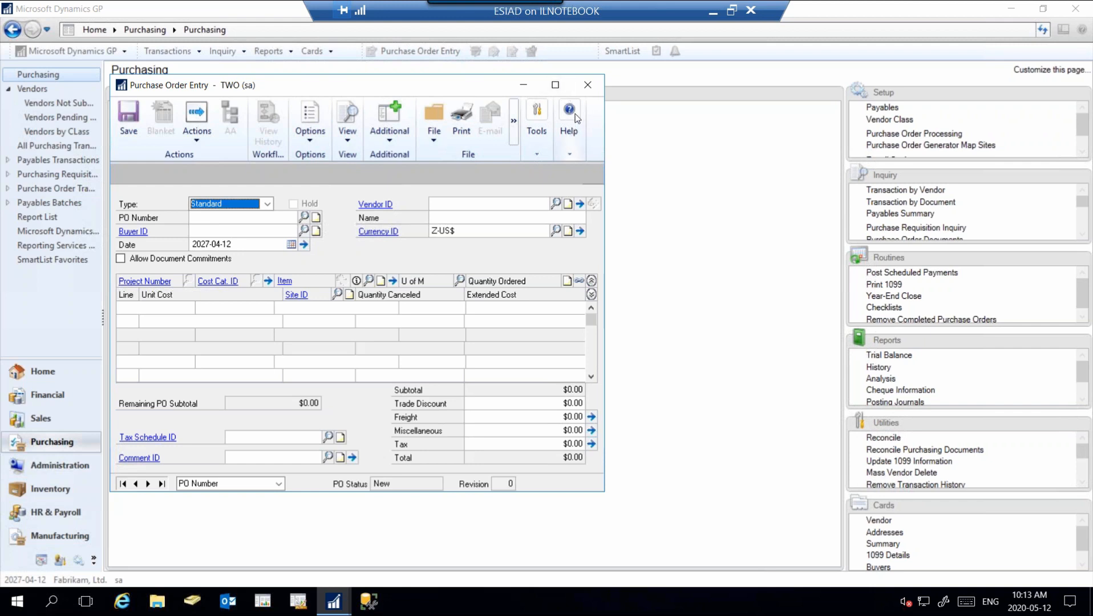
{"action": "left_click", "coordinate": [575, 115]}
{"action": "mouse_move", "coordinate": [599, 171]}
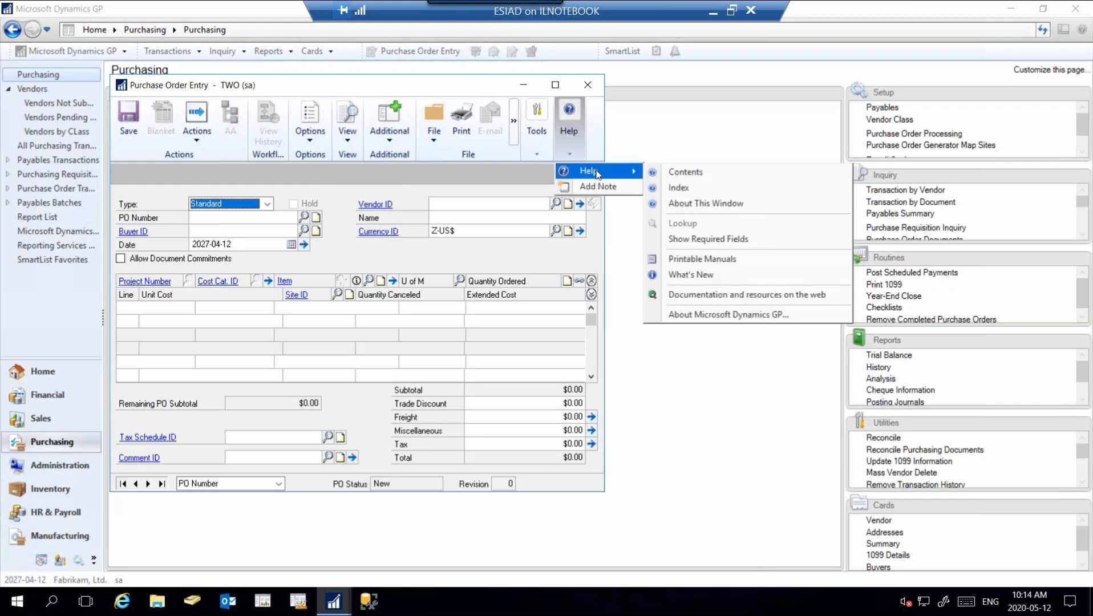
{"action": "left_click", "coordinate": [695, 204]}
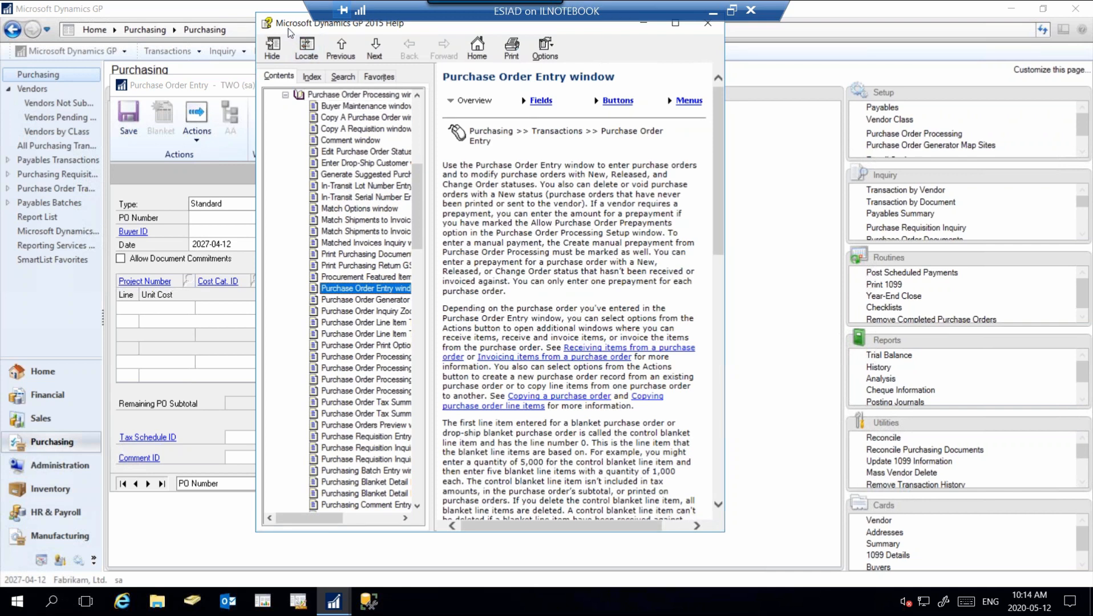
{"action": "left_click_drag", "start_coordinate": [287, 26], "coordinate": [287, 46]}
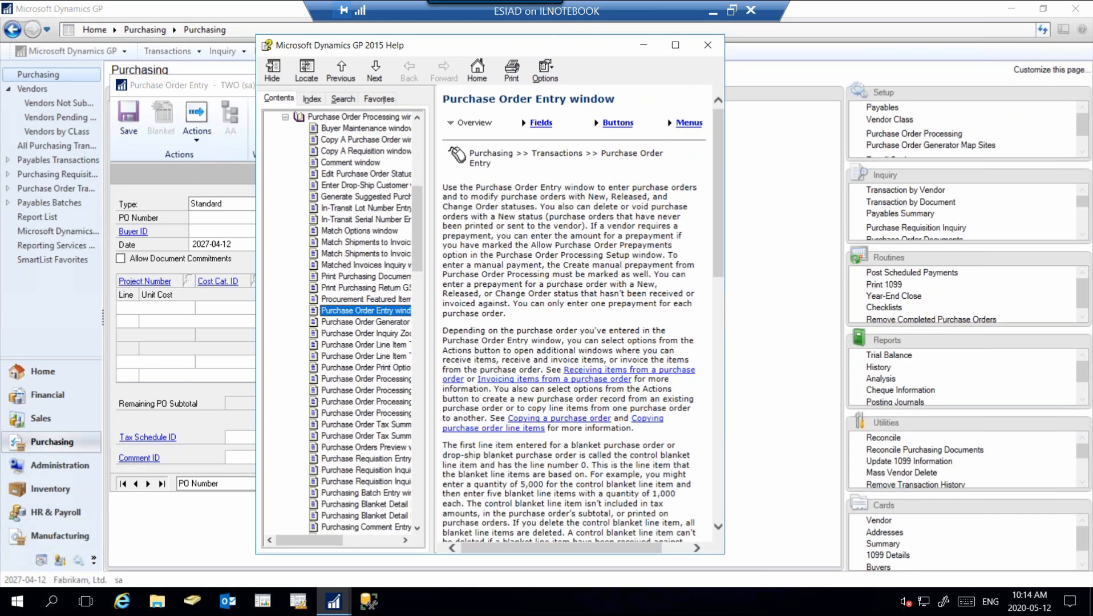
{"action": "left_click", "coordinate": [709, 45]}
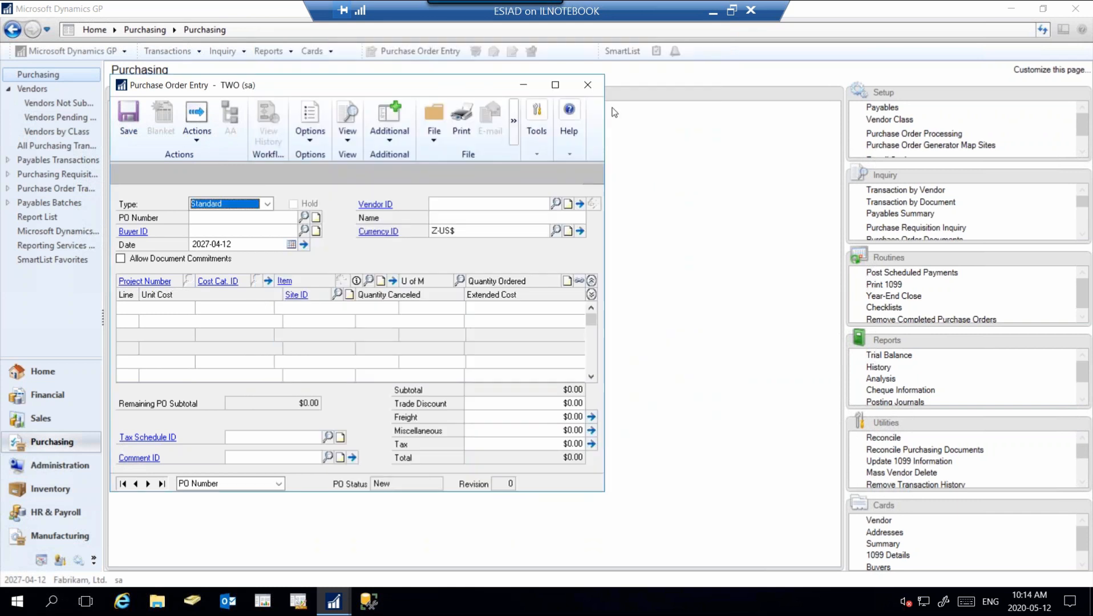
{"action": "left_click", "coordinate": [589, 86]}
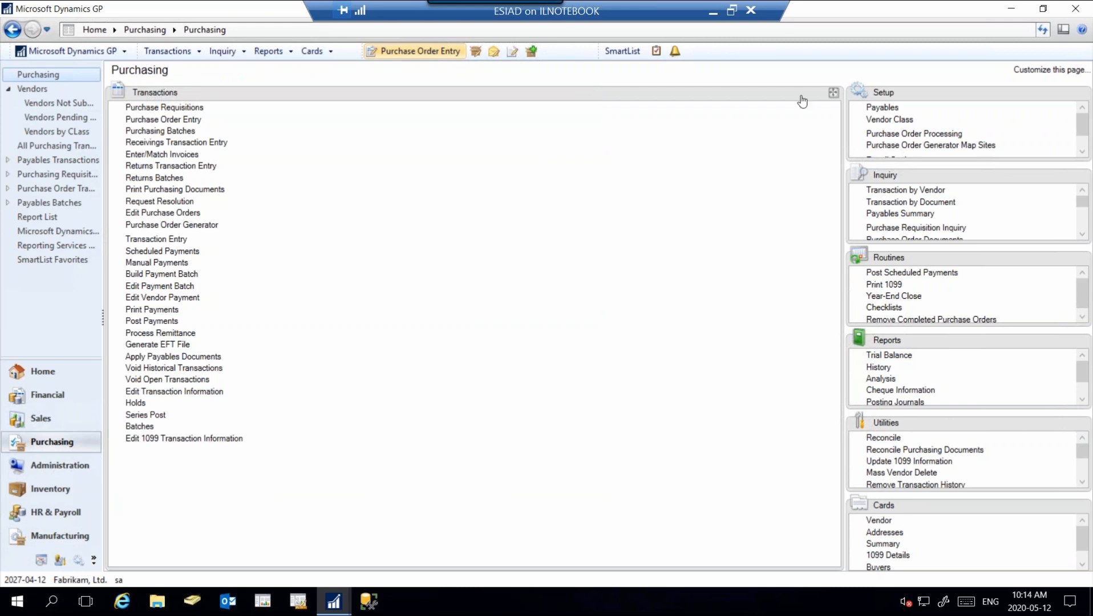
Look through the help options available from the main window without opening any of them.
{"action": "left_click", "coordinate": [1083, 31]}
{"action": "left_click", "coordinate": [1082, 32]}
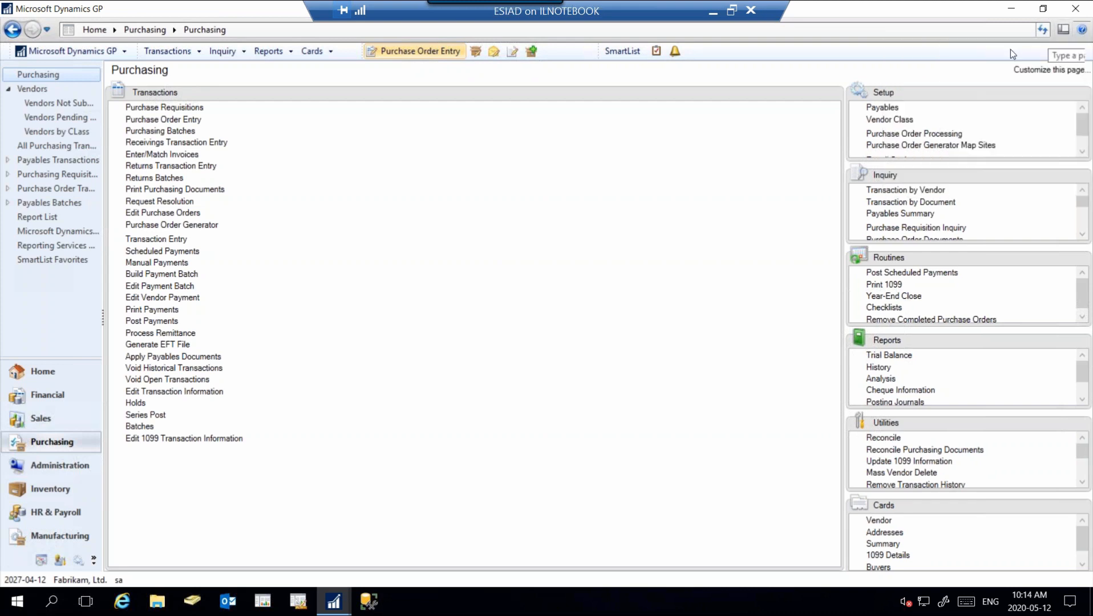
{"action": "left_click", "coordinate": [1082, 31]}
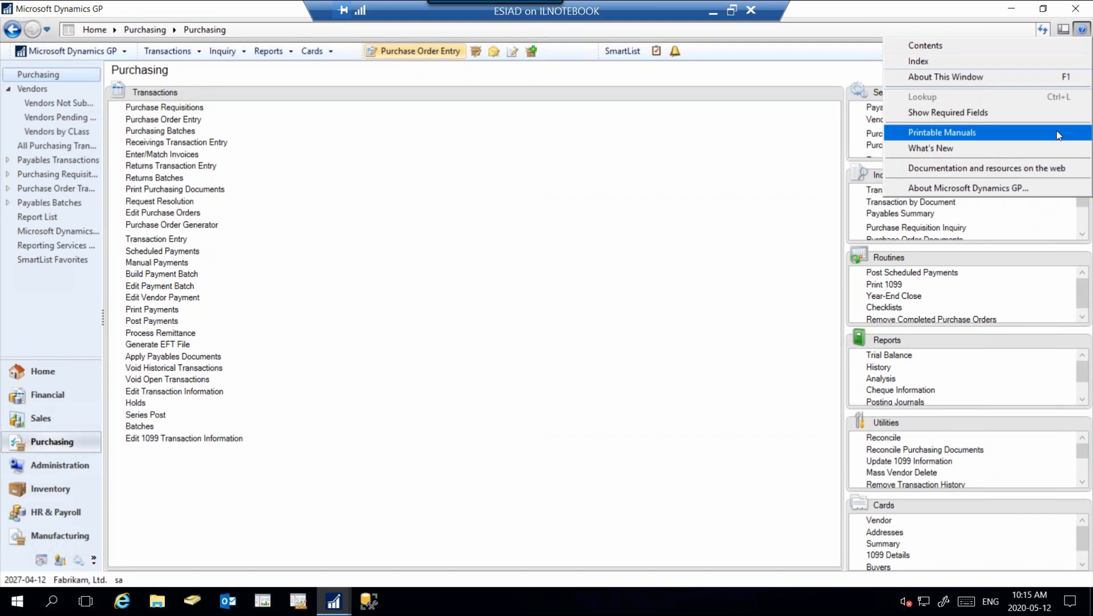
{"action": "left_click", "coordinate": [792, 135]}
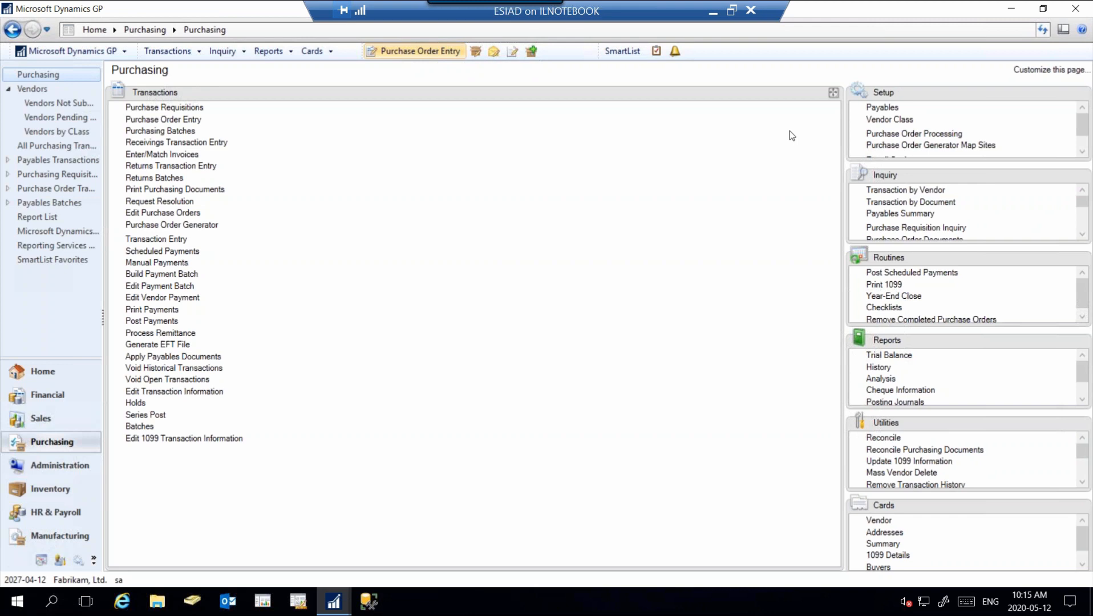
In User Preferences, set the default sales document type to Invoice.
{"action": "left_click", "coordinate": [94, 52]}
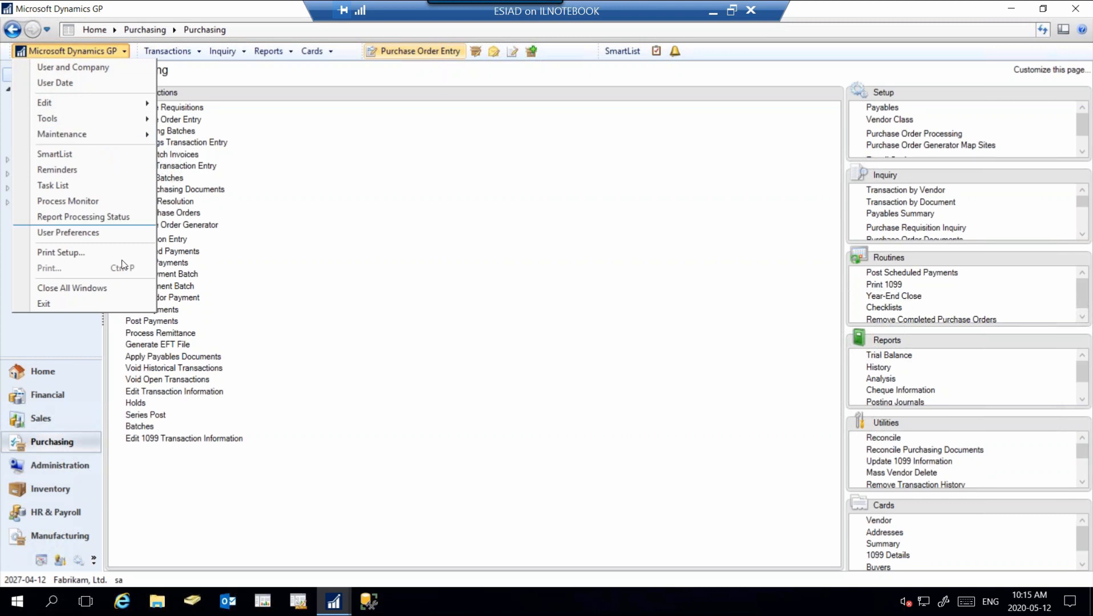
{"action": "left_click", "coordinate": [89, 234]}
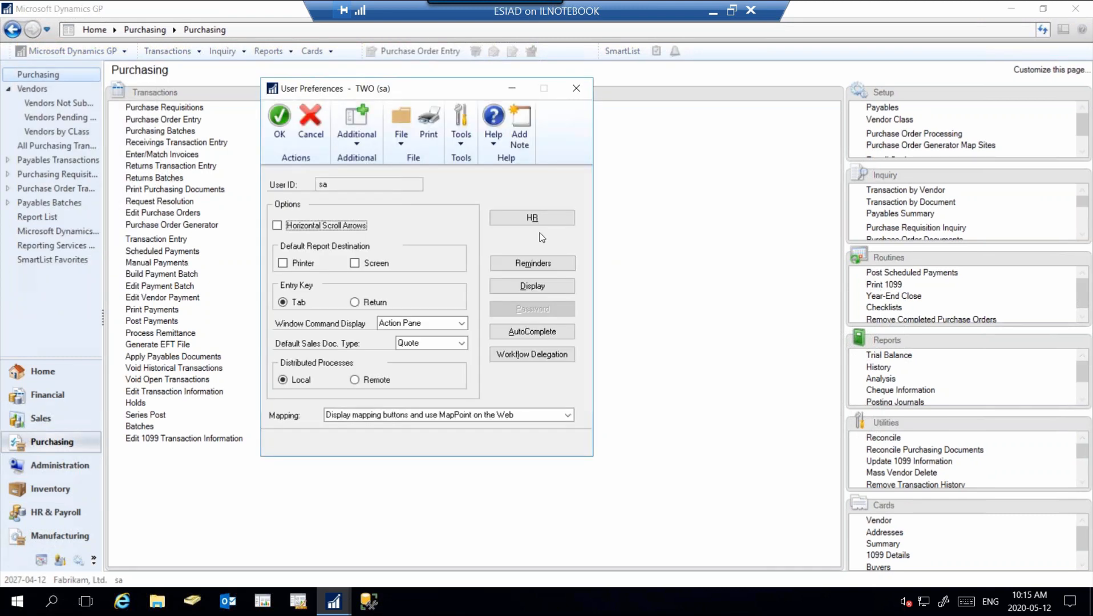
{"action": "left_click_drag", "start_coordinate": [425, 91], "coordinate": [429, 91]}
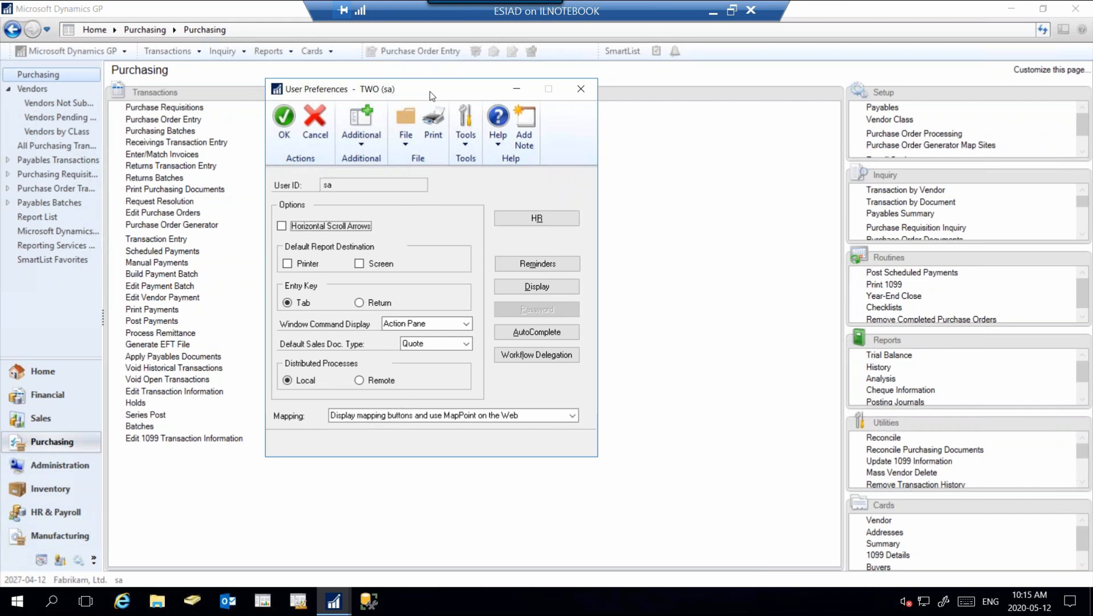
{"action": "left_click", "coordinate": [467, 344]}
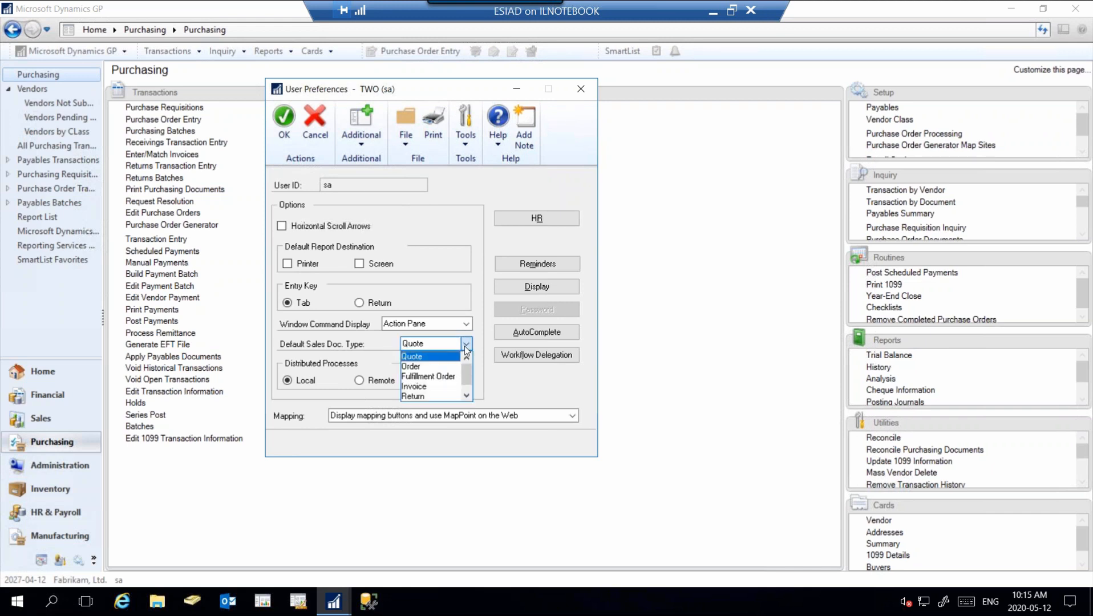
{"action": "left_click", "coordinate": [425, 395]}
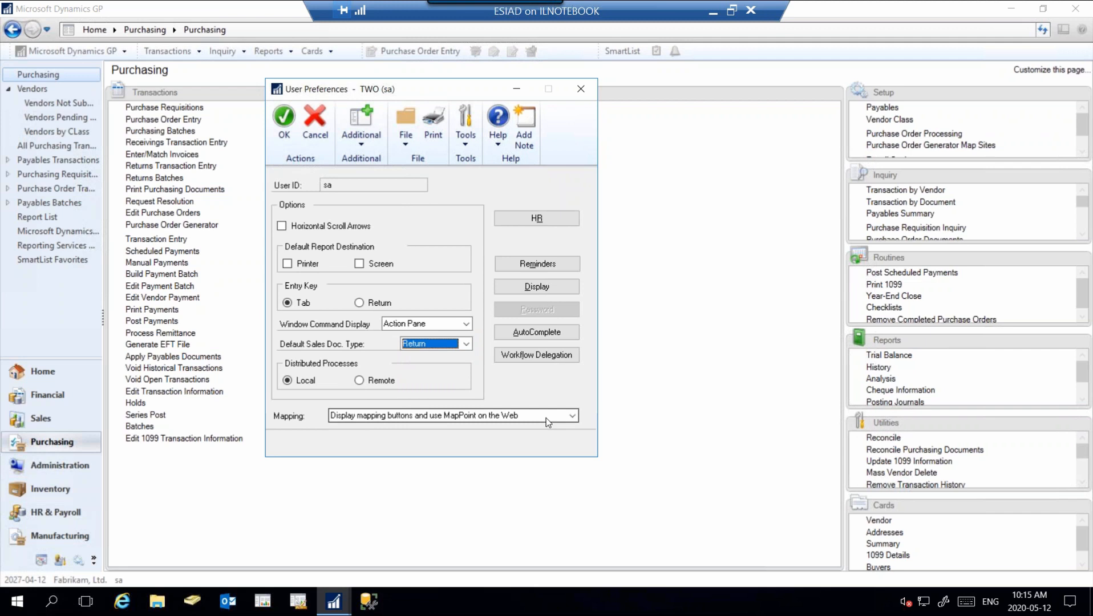
{"action": "left_click", "coordinate": [468, 346]}
{"action": "left_click", "coordinate": [468, 383]}
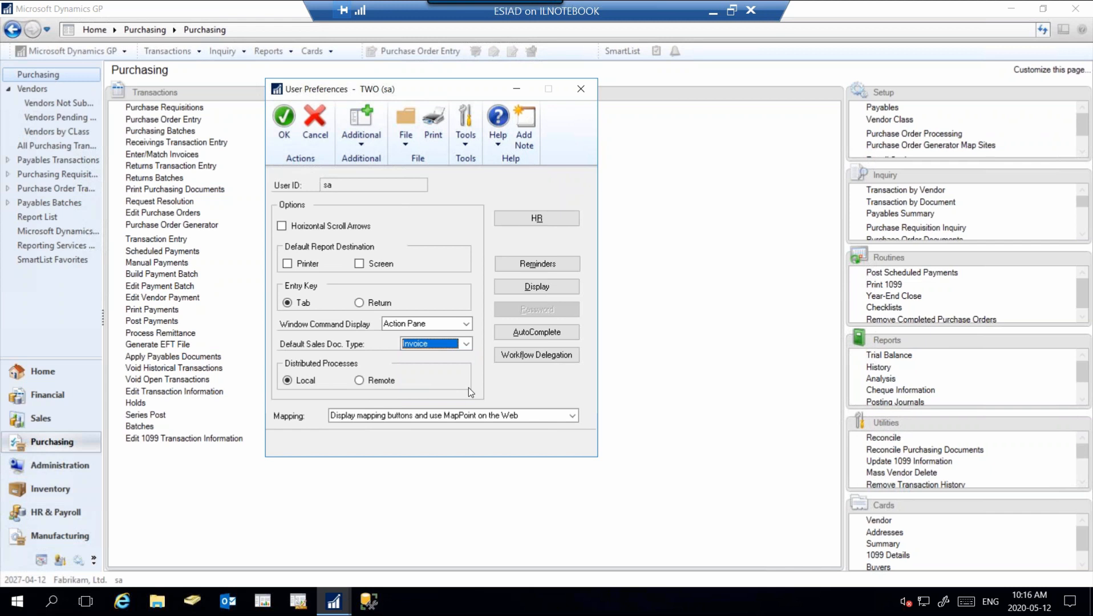
In the user display preferences, set the font colour of required fields to Black and apply it.
{"action": "left_click", "coordinate": [557, 294]}
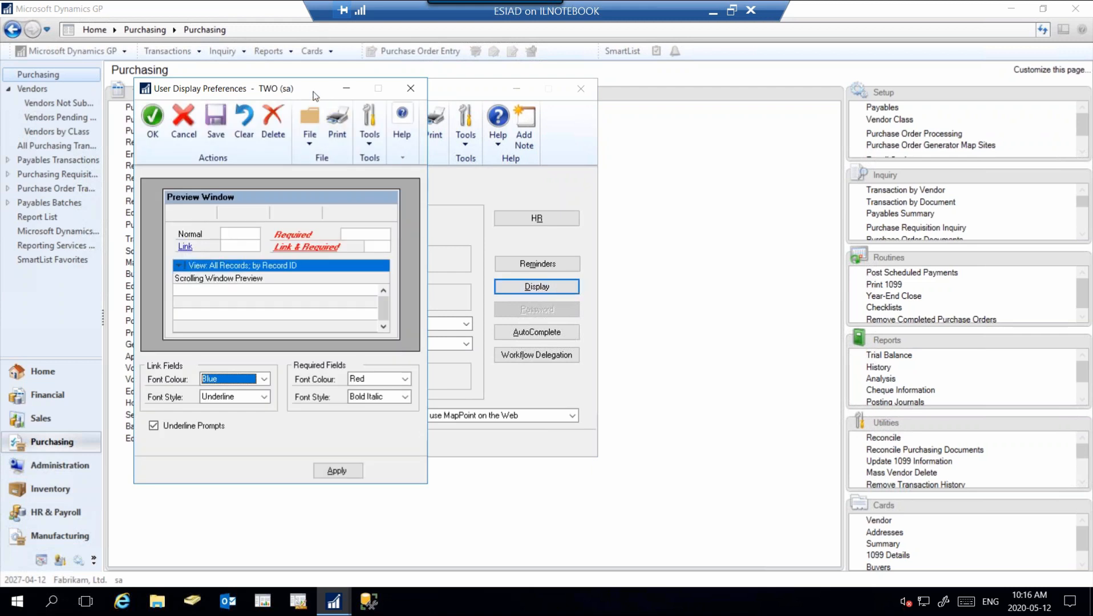
{"action": "left_click_drag", "start_coordinate": [313, 95], "coordinate": [406, 113]}
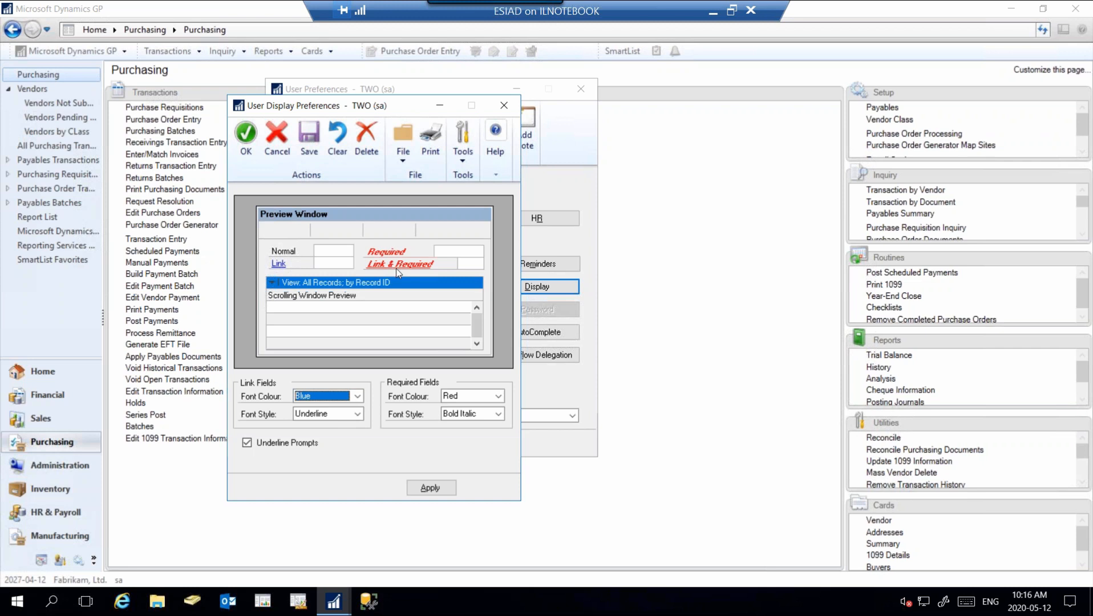
{"action": "left_click", "coordinate": [498, 398]}
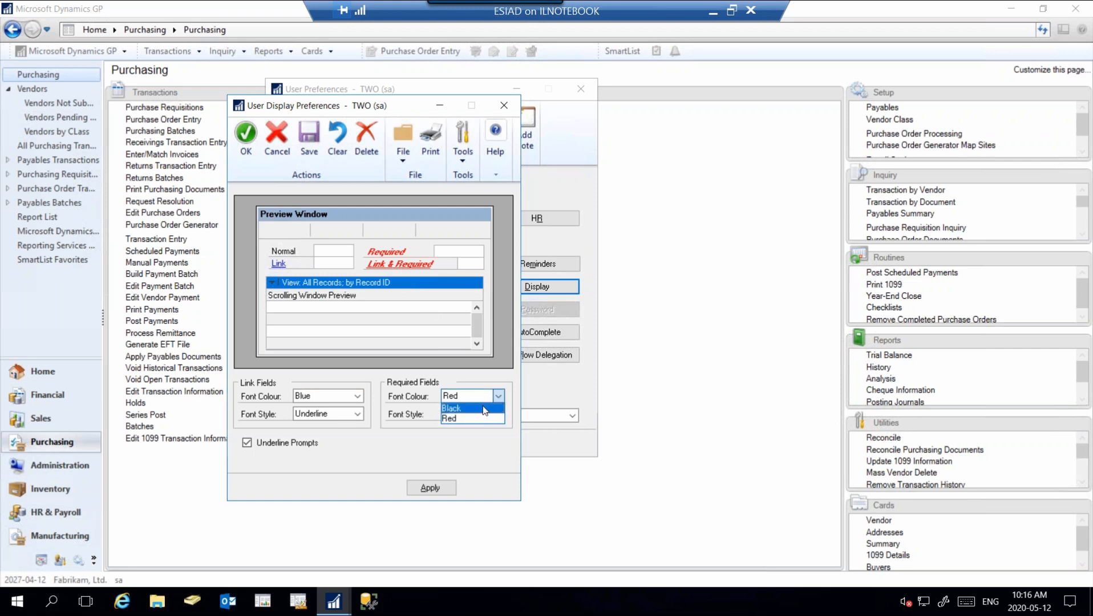
{"action": "left_click", "coordinate": [485, 408]}
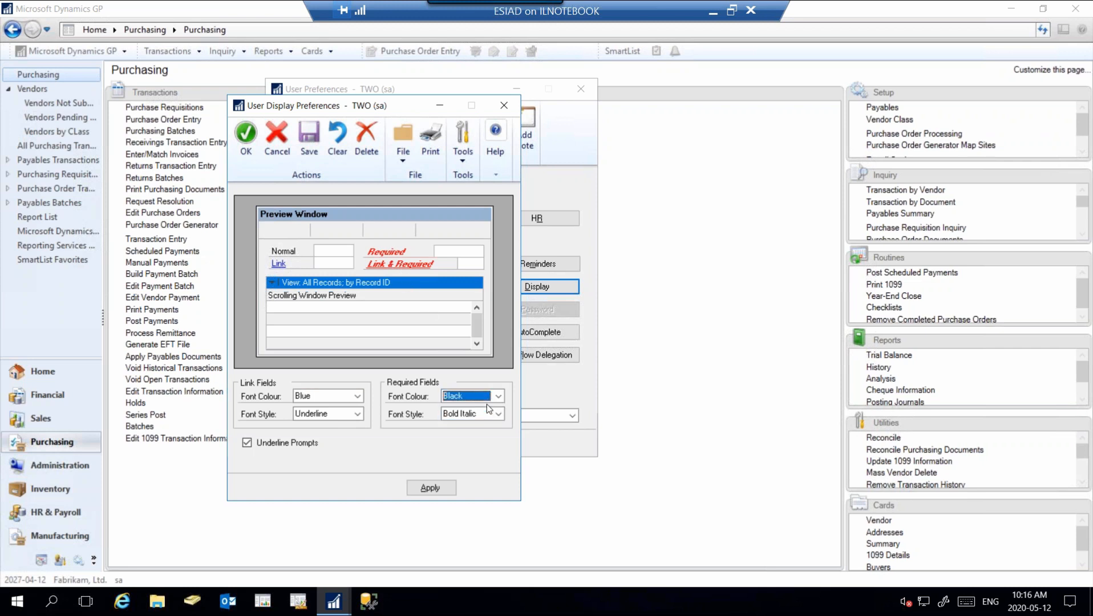
{"action": "left_click", "coordinate": [435, 487]}
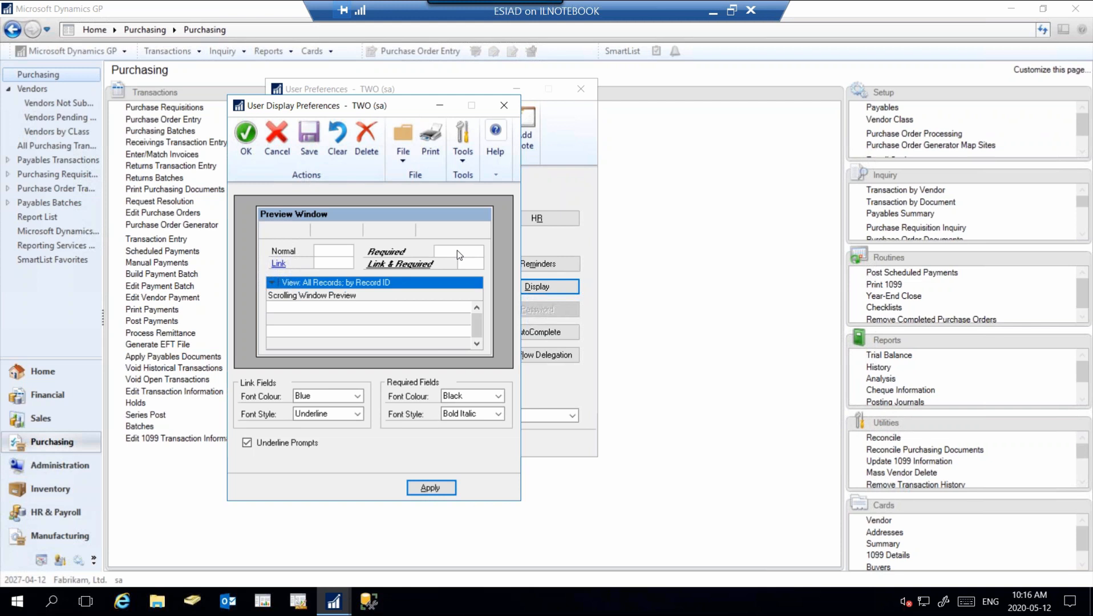
Return the font colour of required fields to Red and apply it.
{"action": "left_click", "coordinate": [495, 396]}
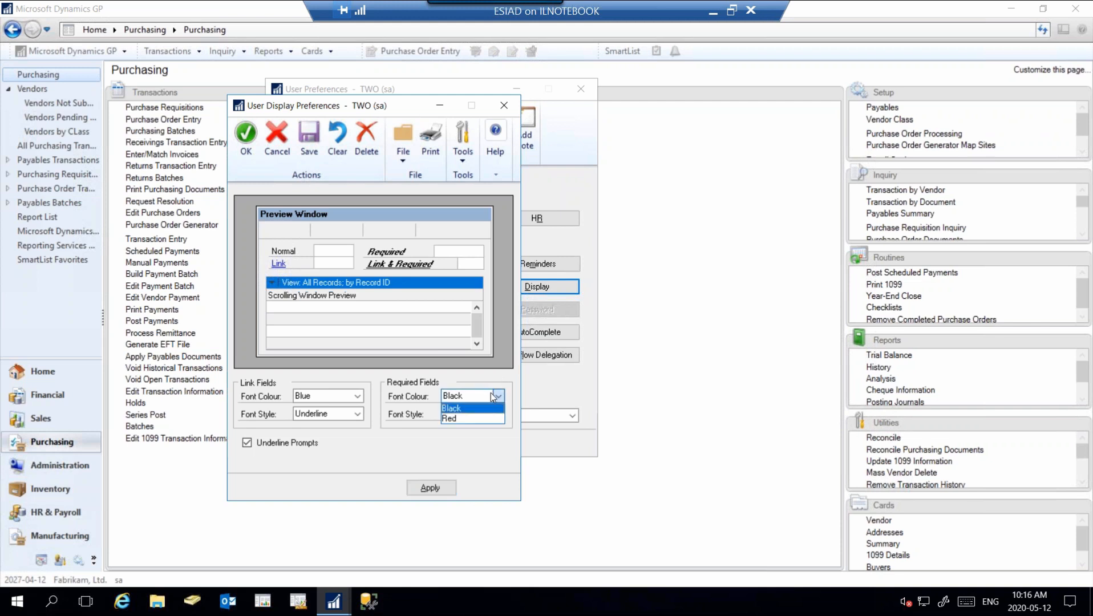
{"action": "left_click", "coordinate": [455, 419]}
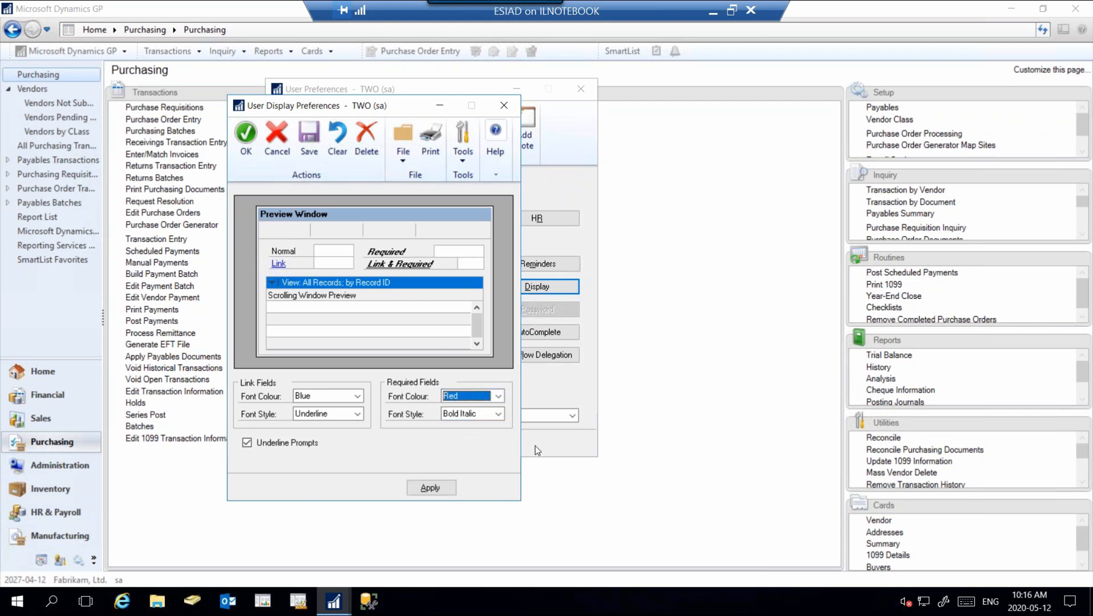
{"action": "left_click", "coordinate": [441, 491]}
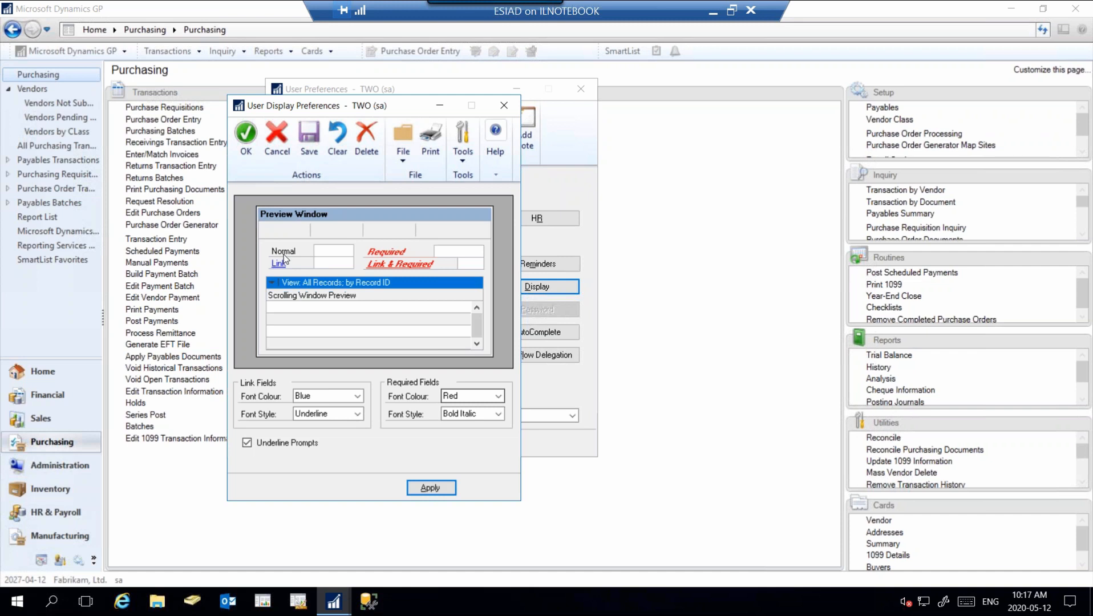
Set the font colour of link fields to Dark Blue, apply it, and close the display and user preferences.
{"action": "left_click", "coordinate": [356, 401]}
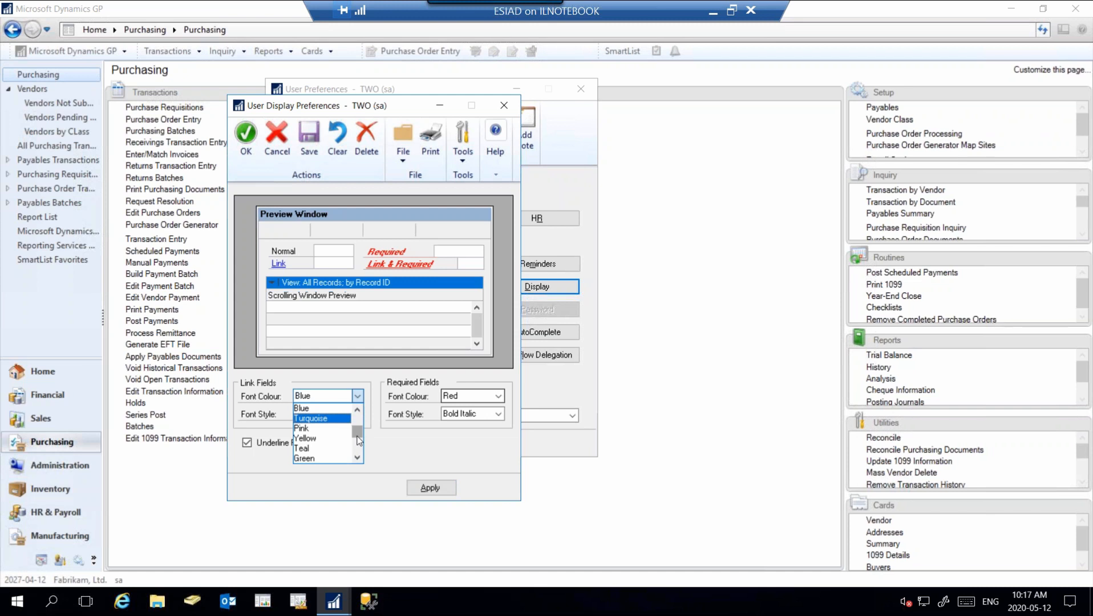
{"action": "left_click_drag", "start_coordinate": [358, 437], "coordinate": [358, 452]}
{"action": "left_click", "coordinate": [321, 429]}
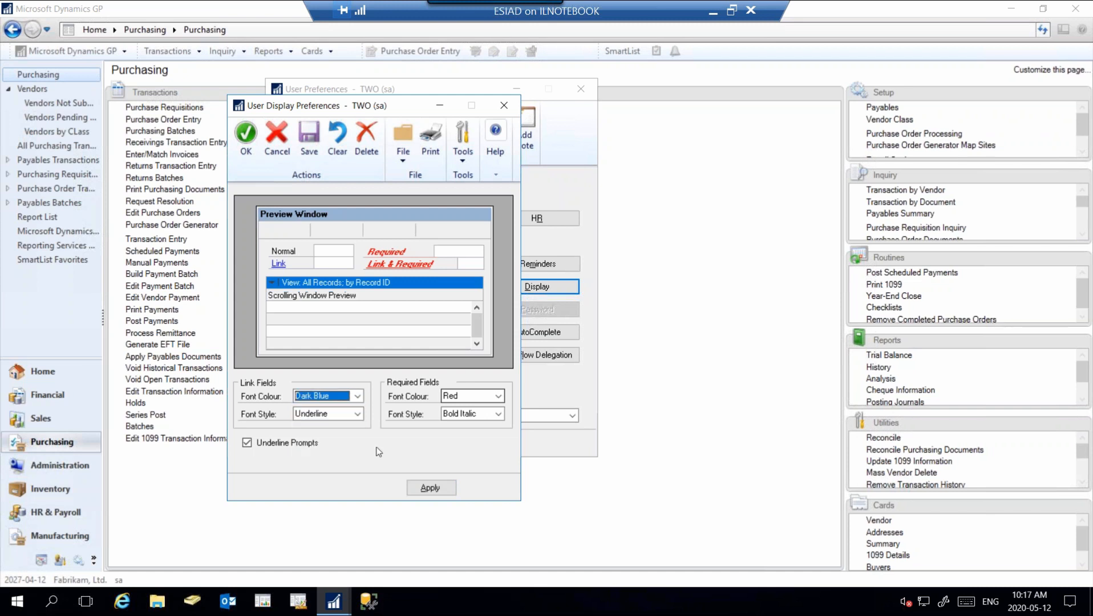
{"action": "left_click", "coordinate": [430, 488]}
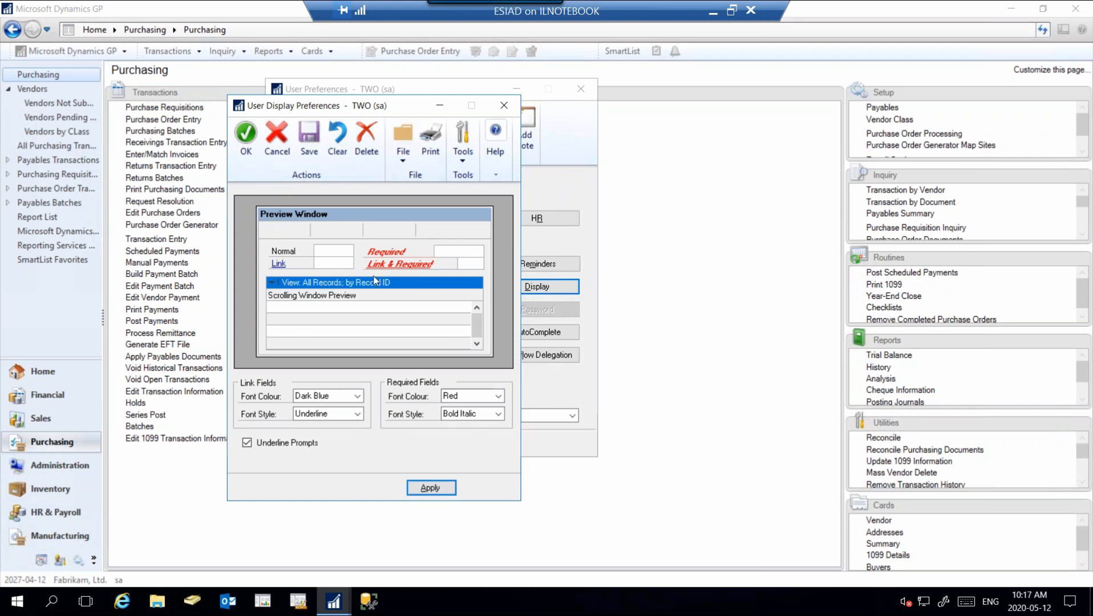
{"action": "left_click", "coordinate": [501, 105]}
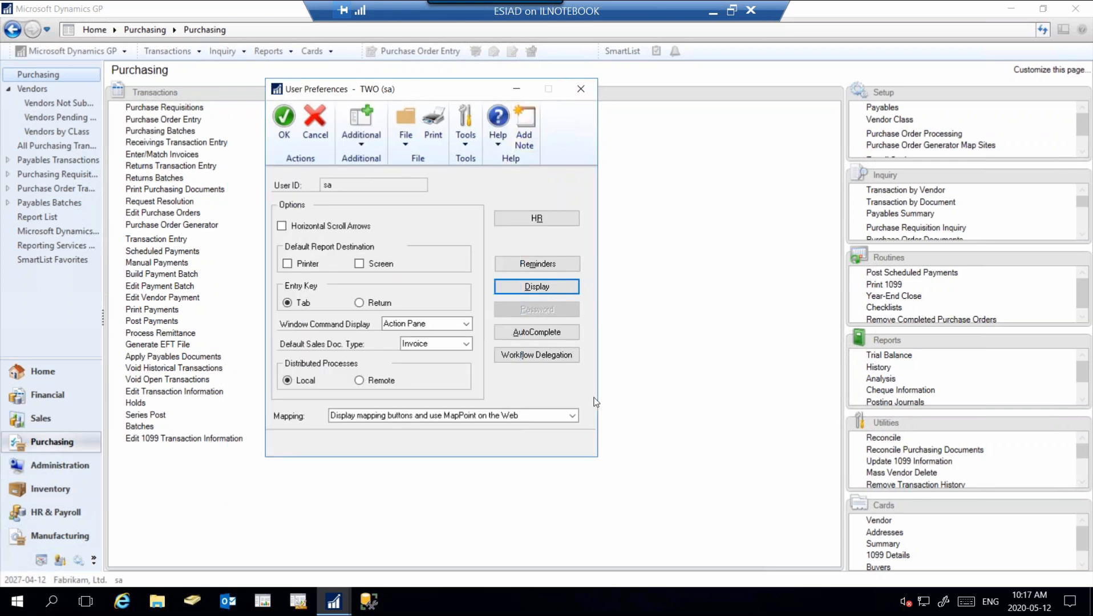
{"action": "left_click", "coordinate": [585, 101]}
{"action": "left_click", "coordinate": [485, 345]}
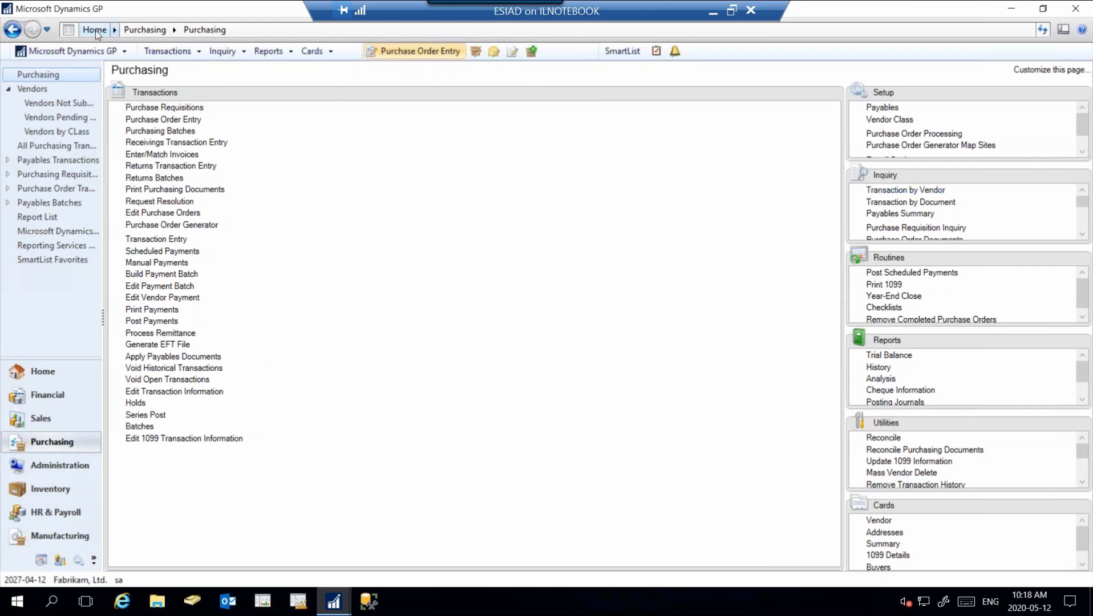
Open the Process Monitor, return to the main window, and close all open windows at once.
{"action": "left_click", "coordinate": [82, 54]}
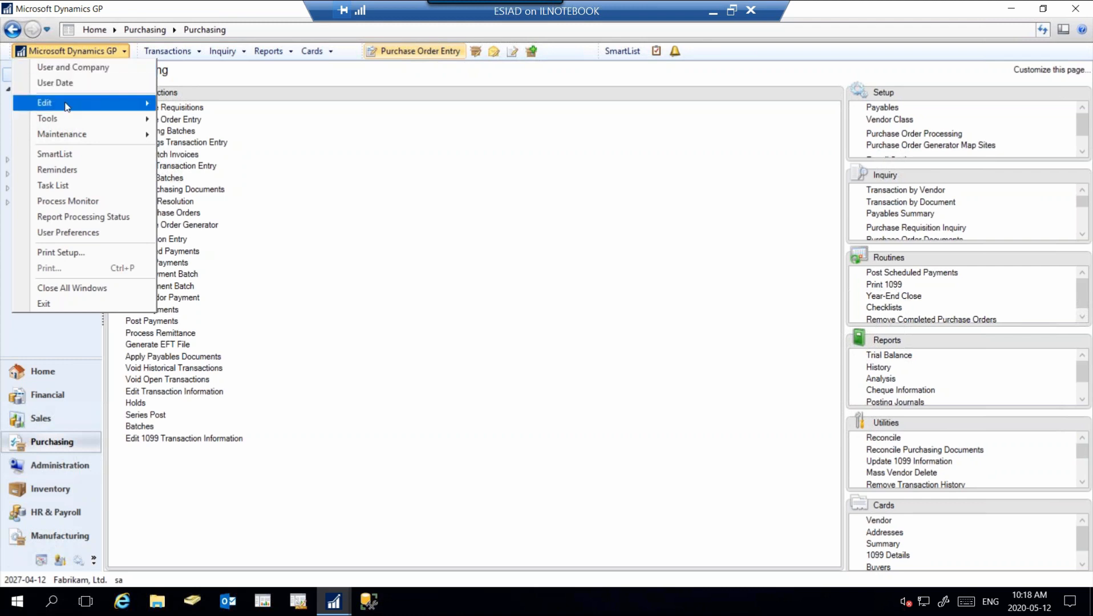
{"action": "left_click", "coordinate": [55, 204]}
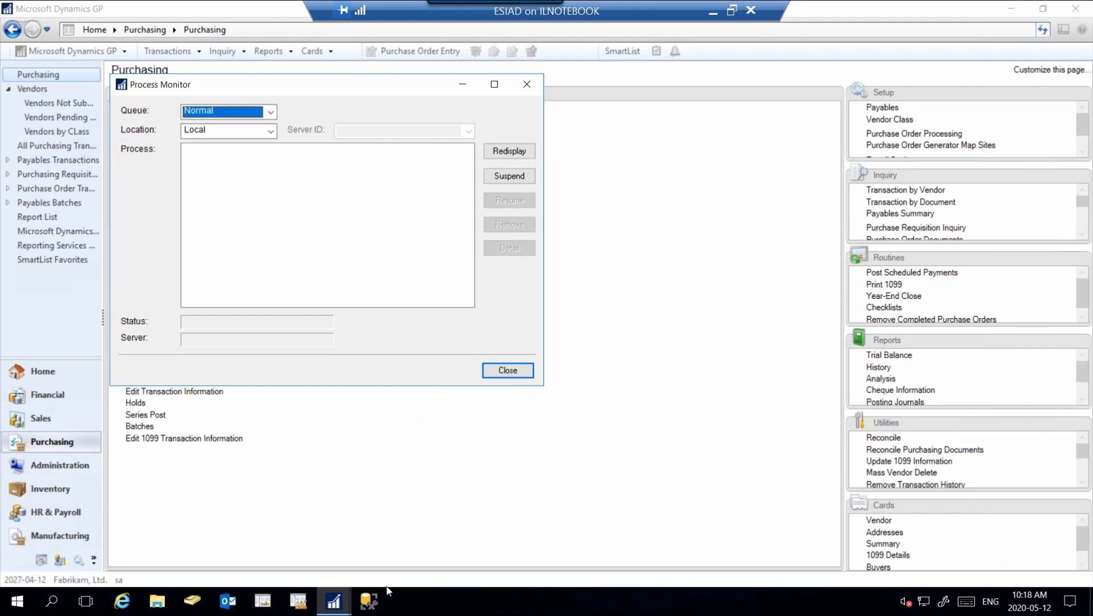
{"action": "mouse_move", "coordinate": [332, 611]}
{"action": "left_click", "coordinate": [42, 57]}
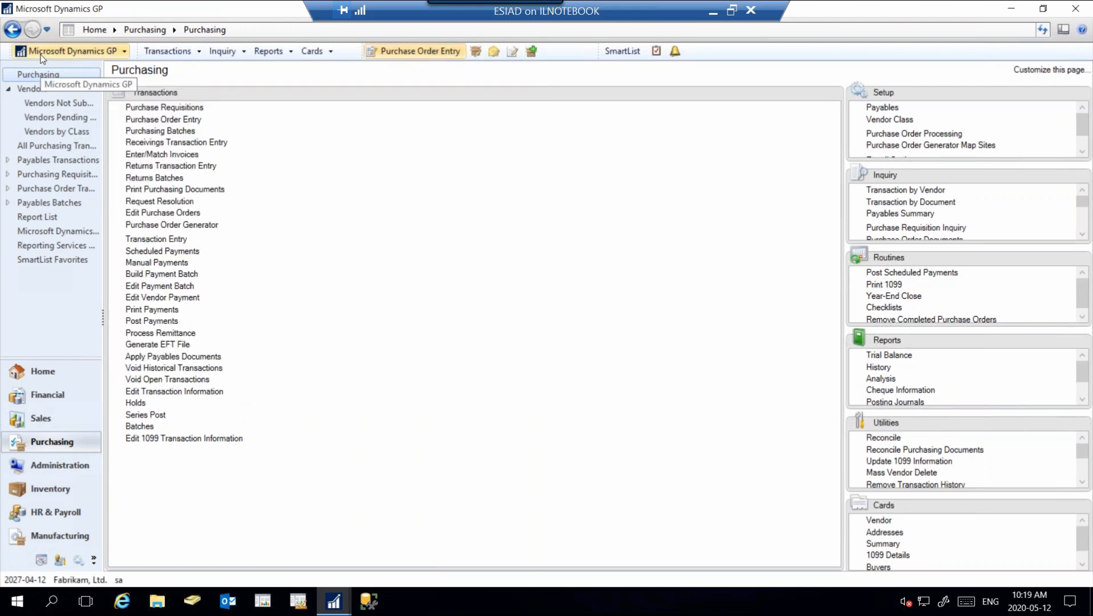
{"action": "left_click", "coordinate": [42, 53]}
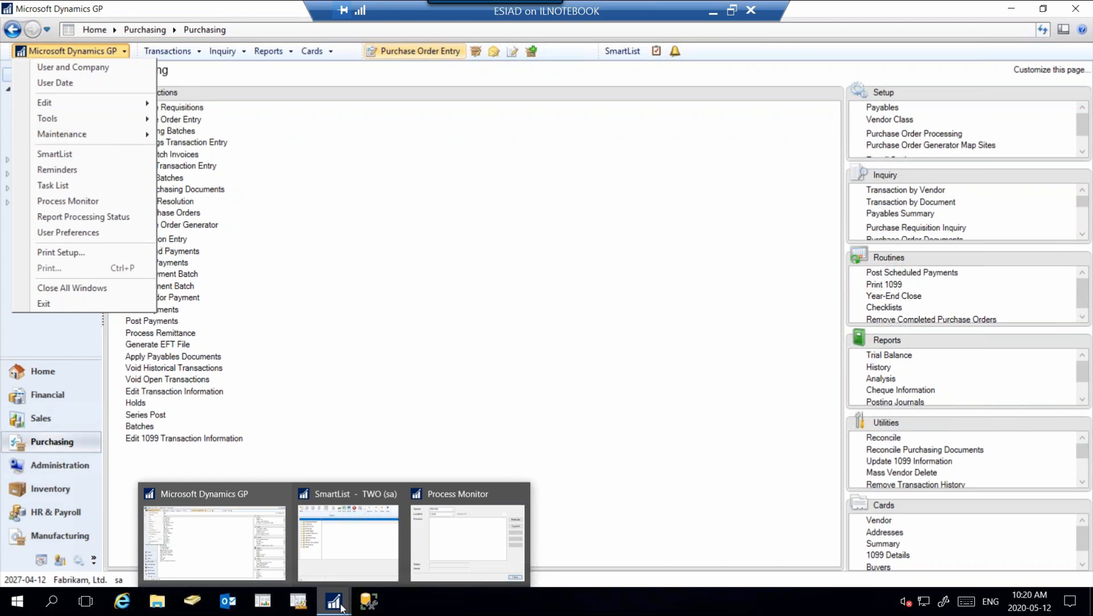
{"action": "left_click", "coordinate": [81, 288]}
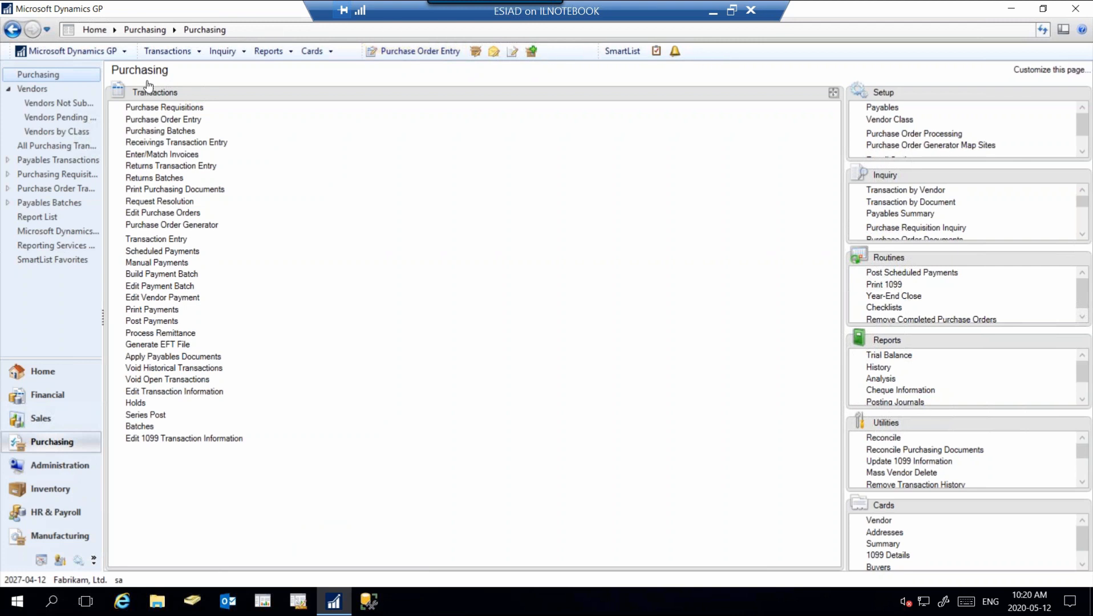
{"action": "left_click", "coordinate": [95, 51]}
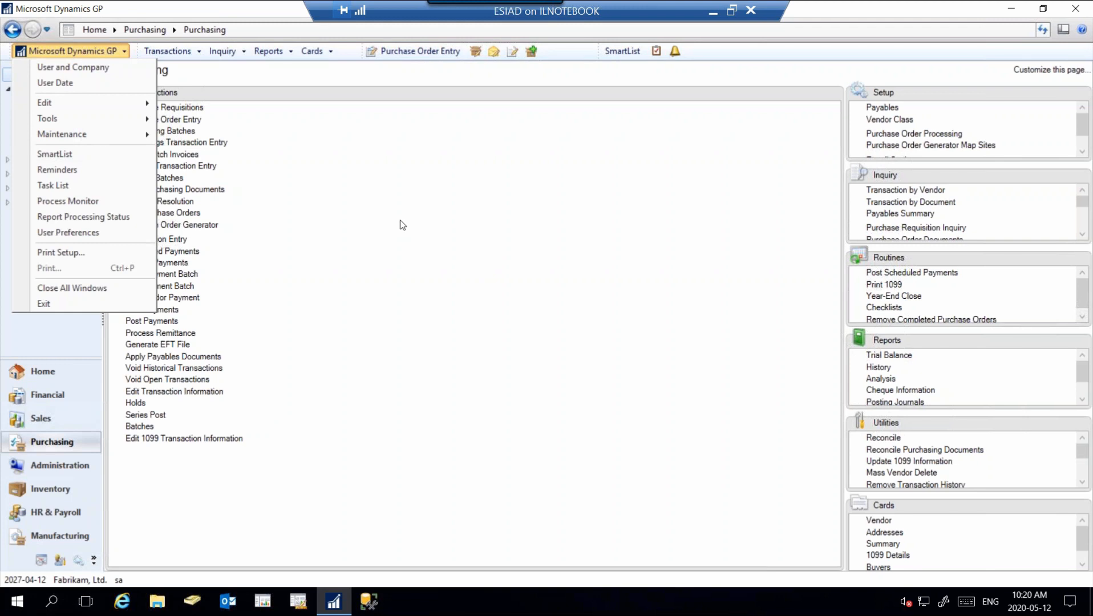
{"action": "left_click", "coordinate": [400, 221]}
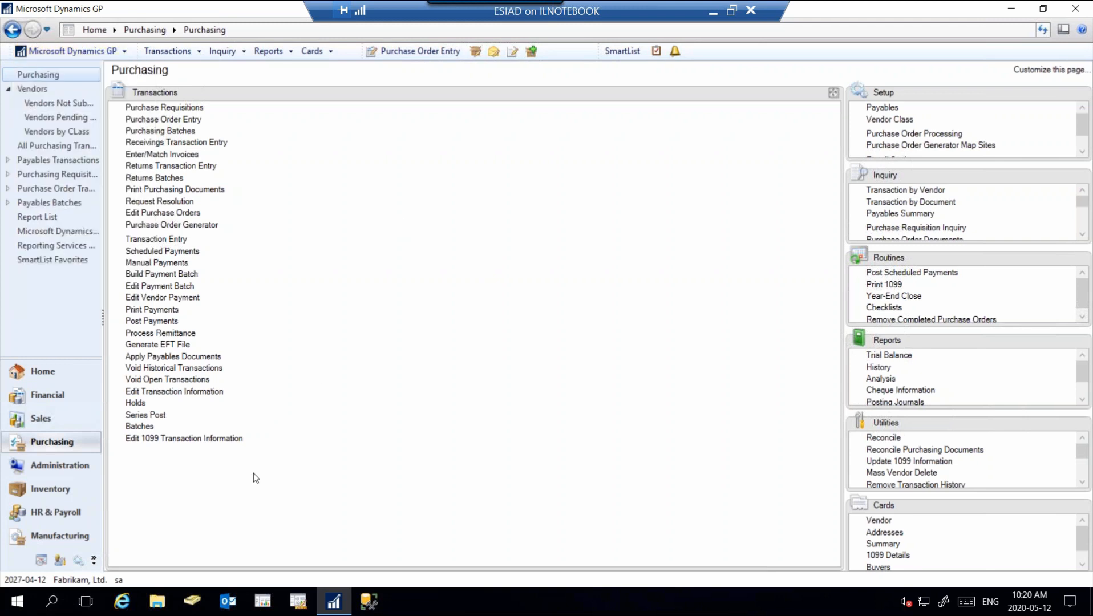
View the available companies in the Company Login and open the user login, cancelling both without switching.
{"action": "left_click", "coordinate": [76, 580]}
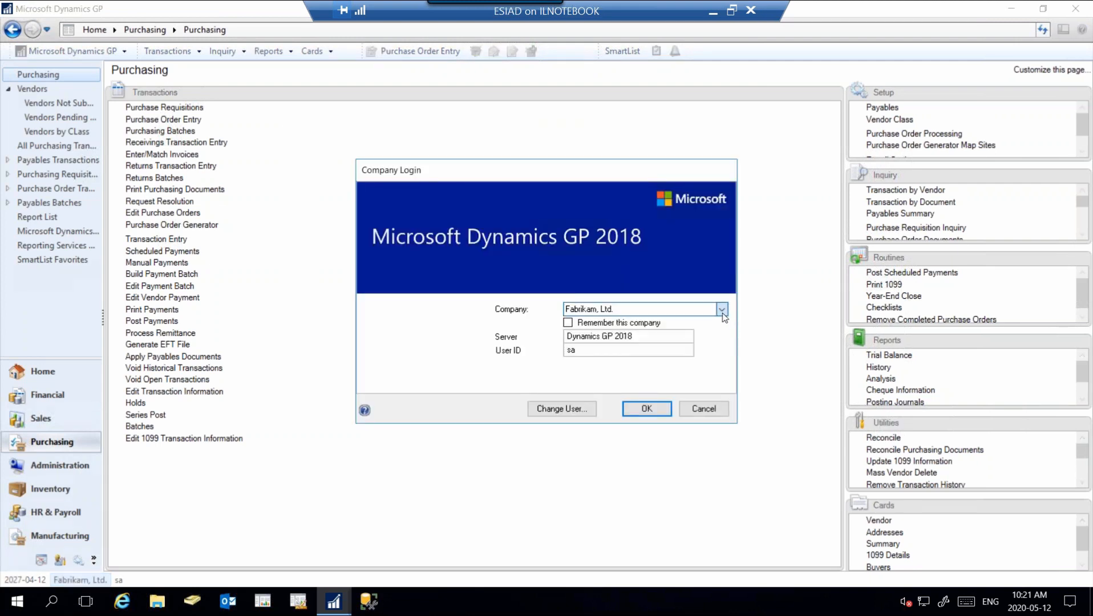
{"action": "left_click", "coordinate": [722, 312]}
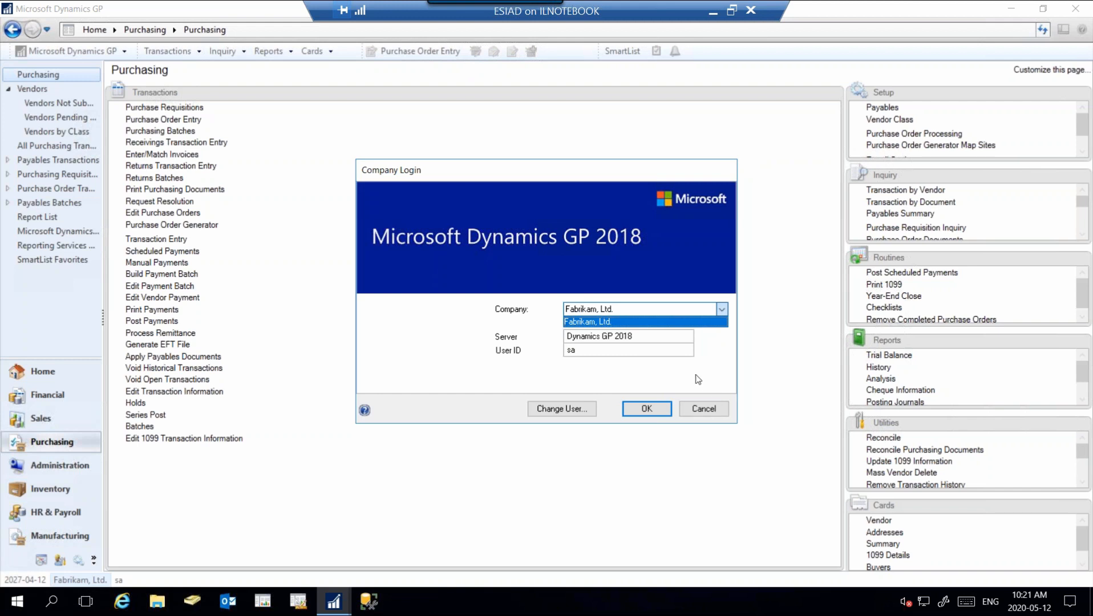
{"action": "left_click", "coordinate": [710, 419]}
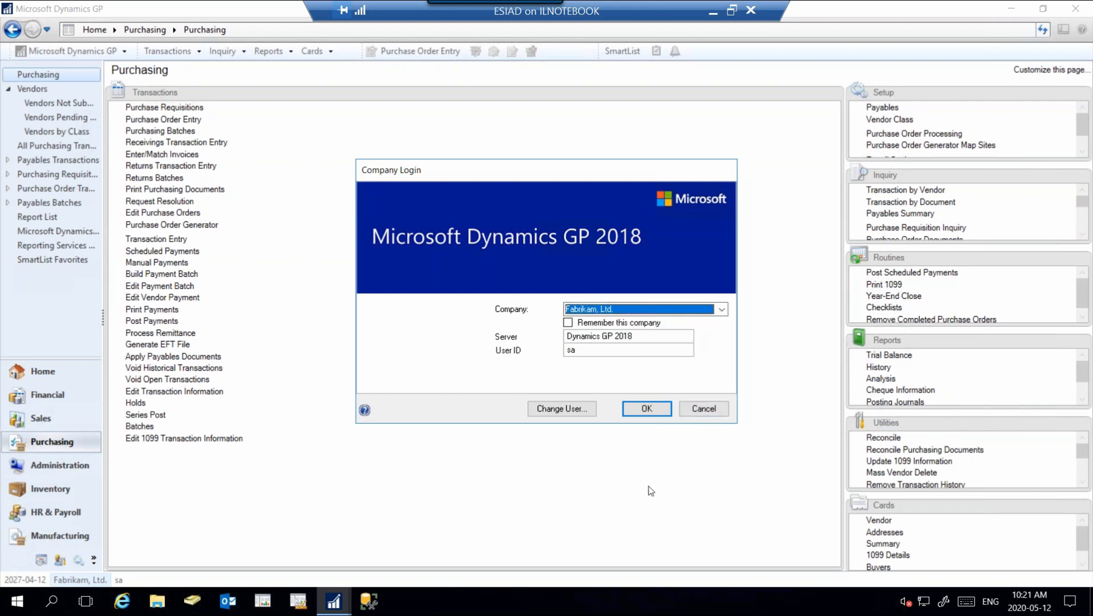
{"action": "left_click", "coordinate": [705, 408]}
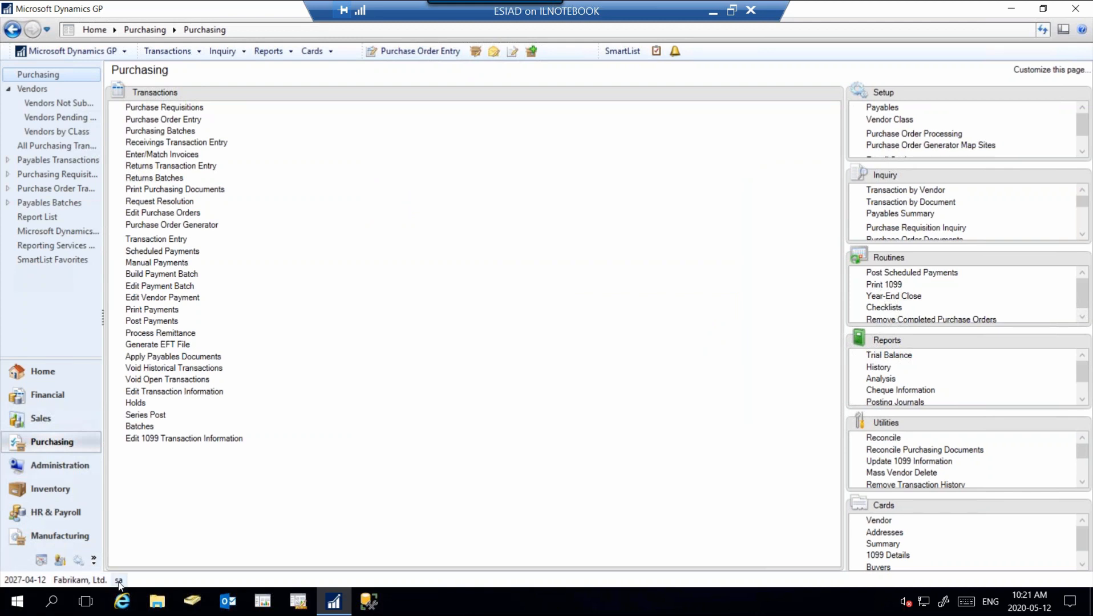
{"action": "left_click", "coordinate": [119, 581]}
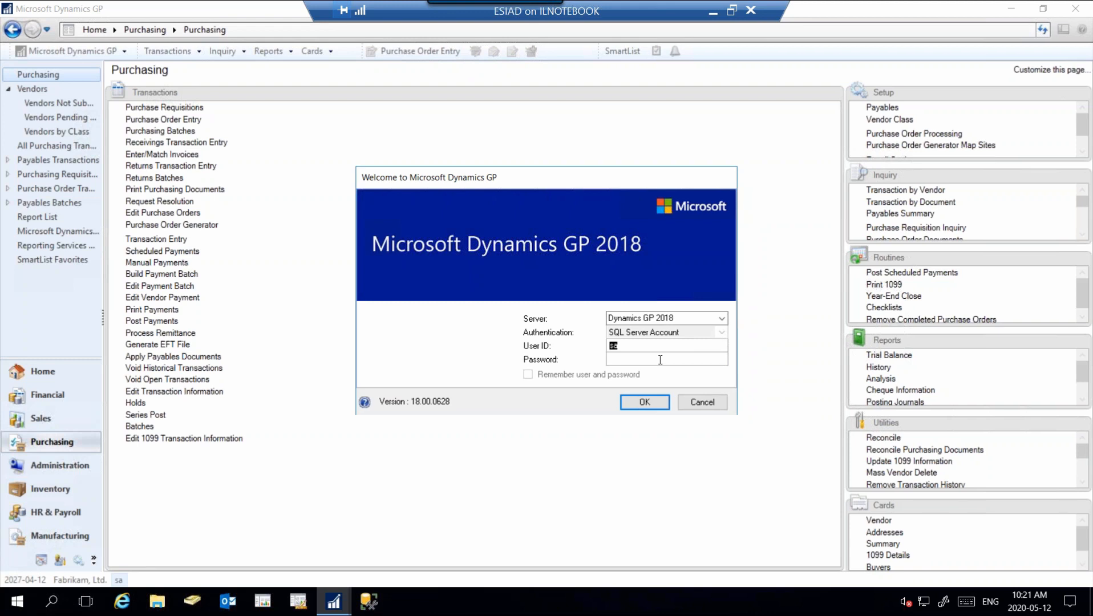
{"action": "left_click", "coordinate": [705, 406]}
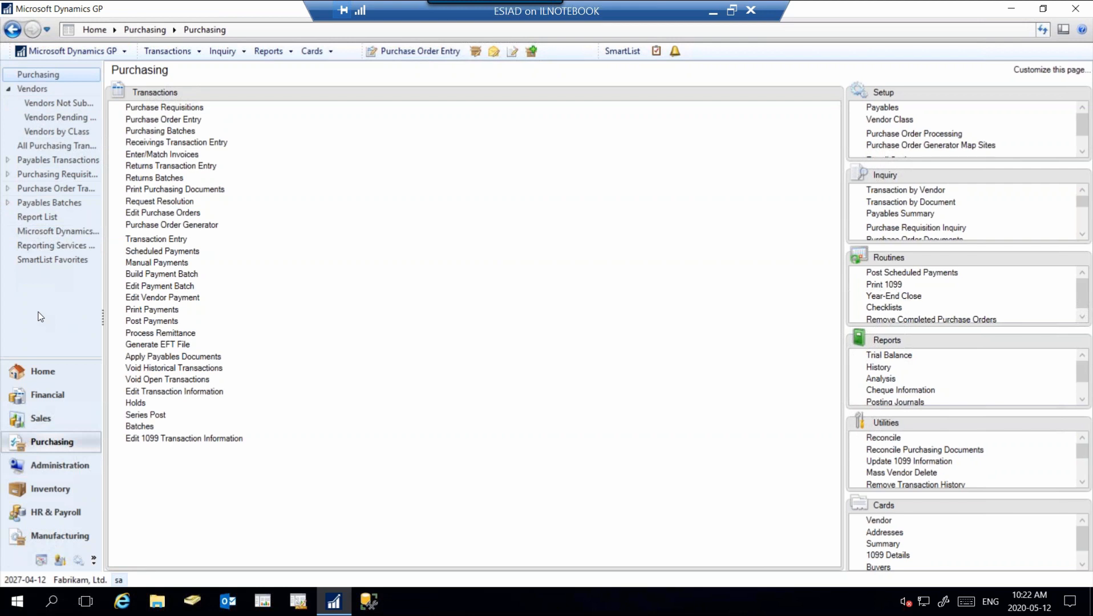
Show the Sales area page, and open the Vendors list in the Purchasing area.
{"action": "left_click", "coordinate": [44, 419]}
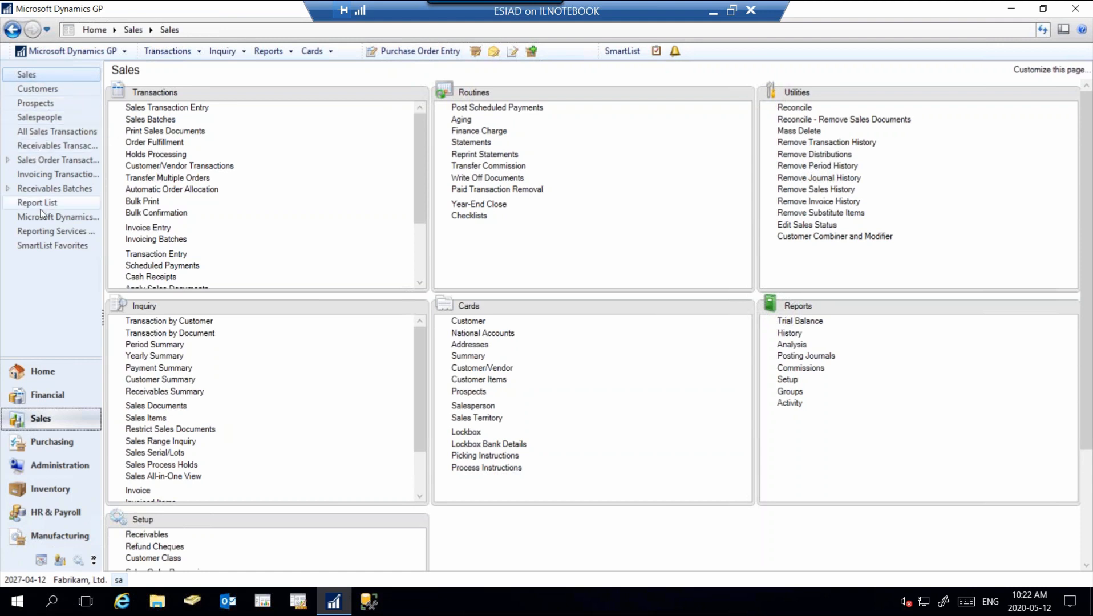
{"action": "left_click", "coordinate": [52, 444]}
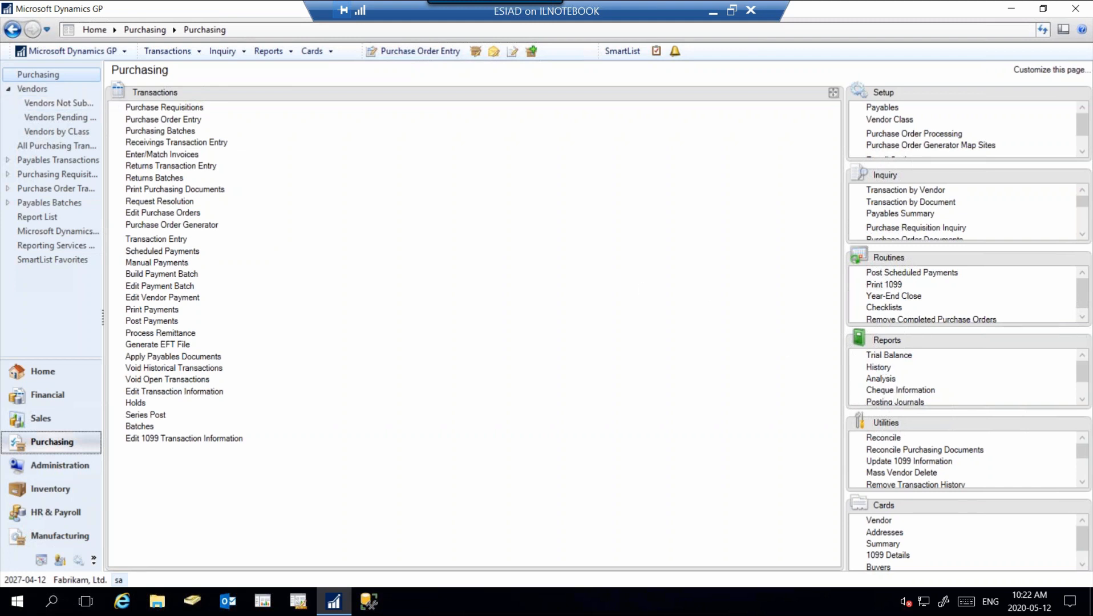
{"action": "left_click", "coordinate": [35, 94]}
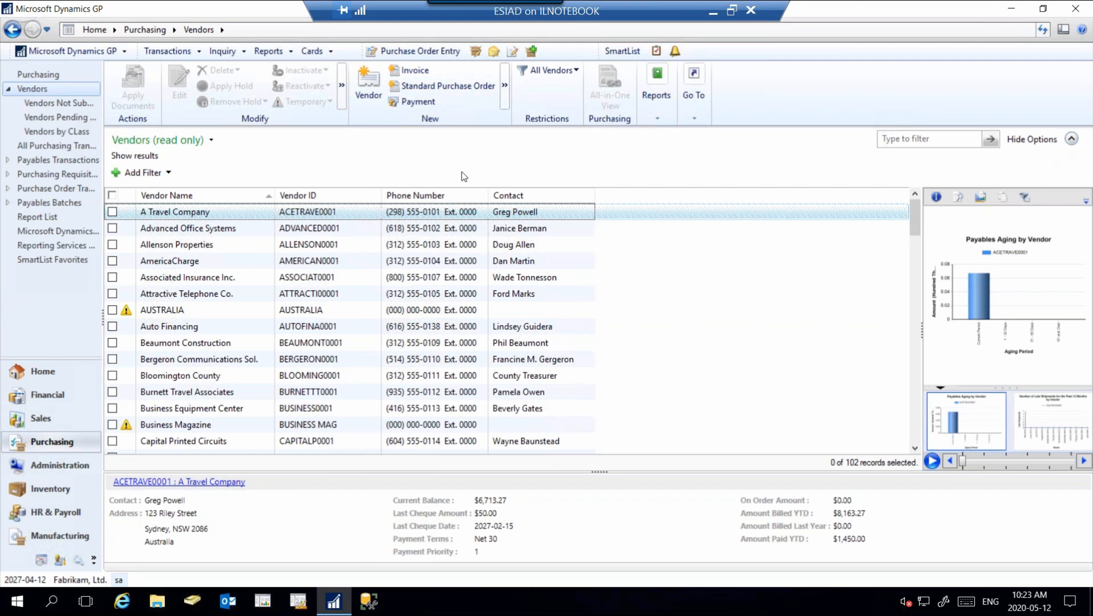
Mark the vendor A Travel Company and open the Print Historical Aged Trial Balance options for it.
{"action": "left_click", "coordinate": [113, 212]}
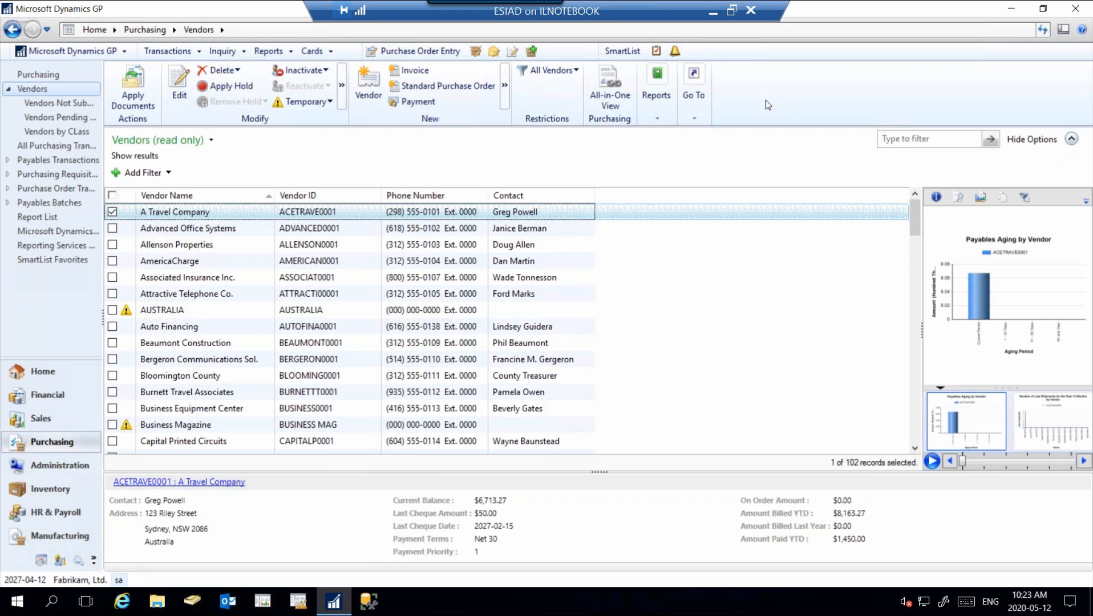
{"action": "left_click", "coordinate": [659, 78]}
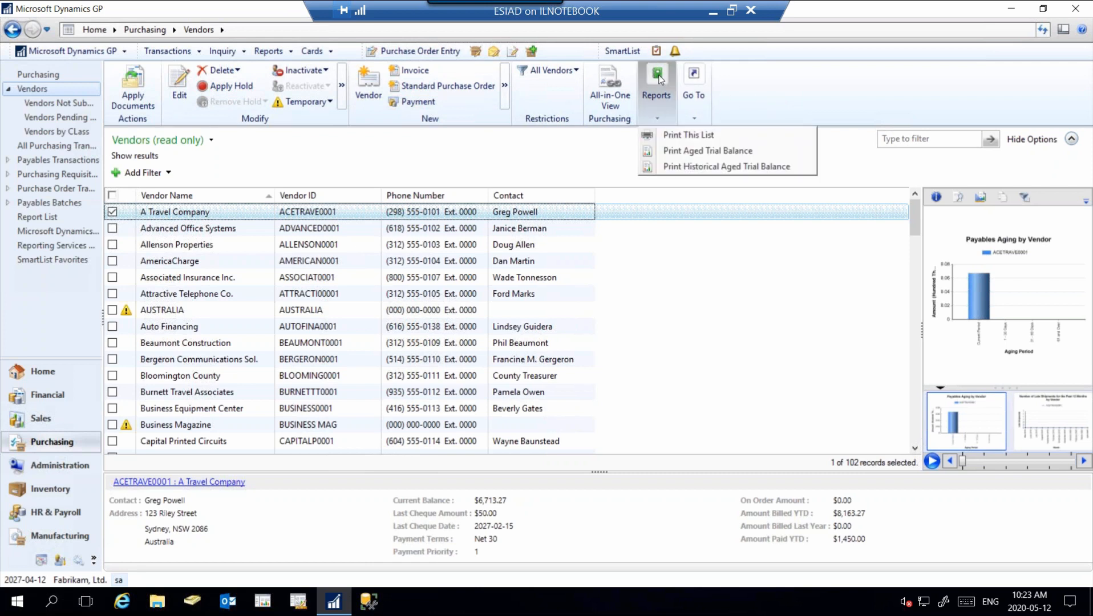
{"action": "left_click", "coordinate": [691, 167]}
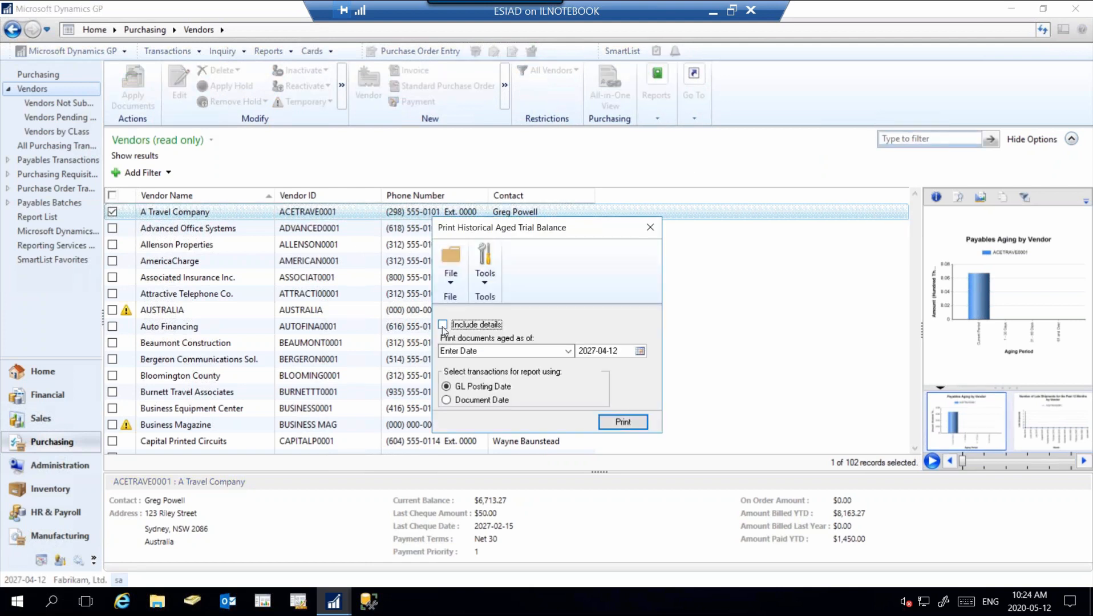
Include details in the Historical Aged Trial Balance and check the aging date choices, keeping Enter Date as the option.
{"action": "left_click", "coordinate": [443, 324]}
{"action": "left_click", "coordinate": [640, 351]}
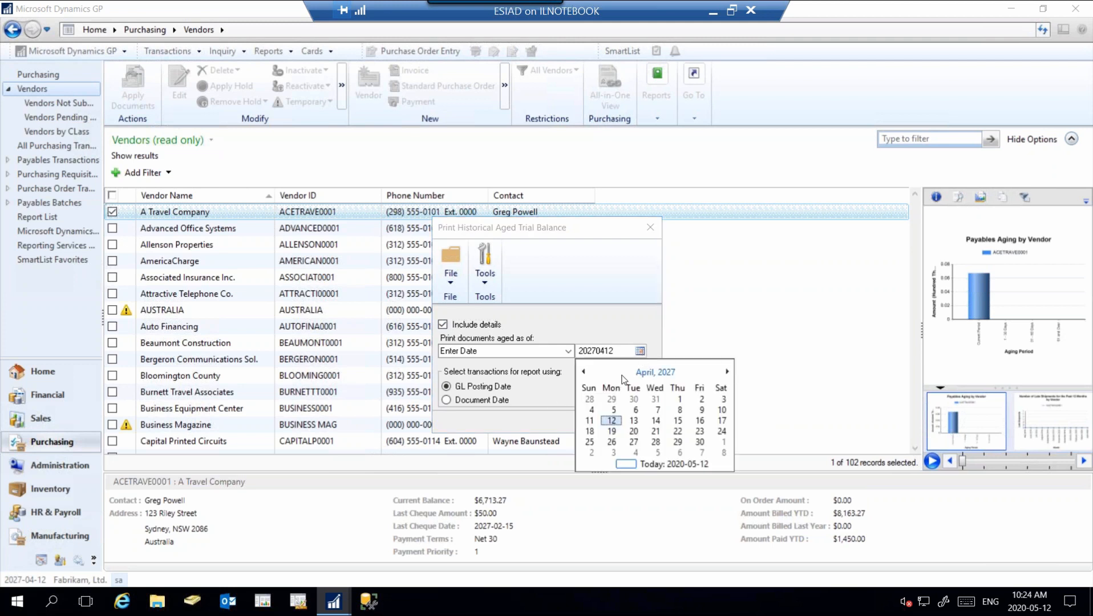
{"action": "left_click", "coordinate": [568, 352]}
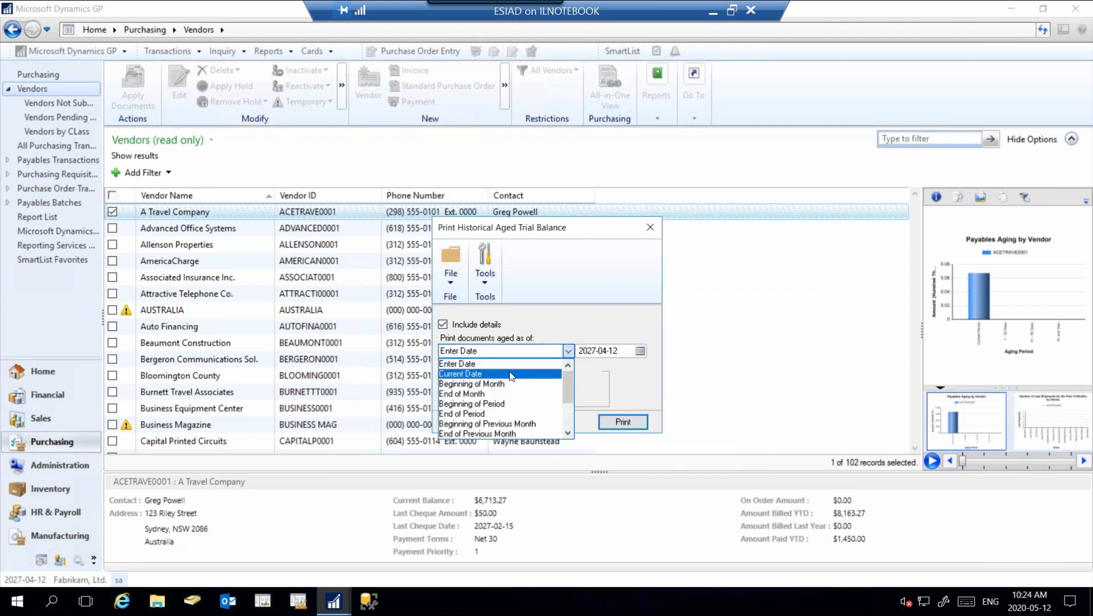
{"action": "left_click", "coordinate": [541, 351]}
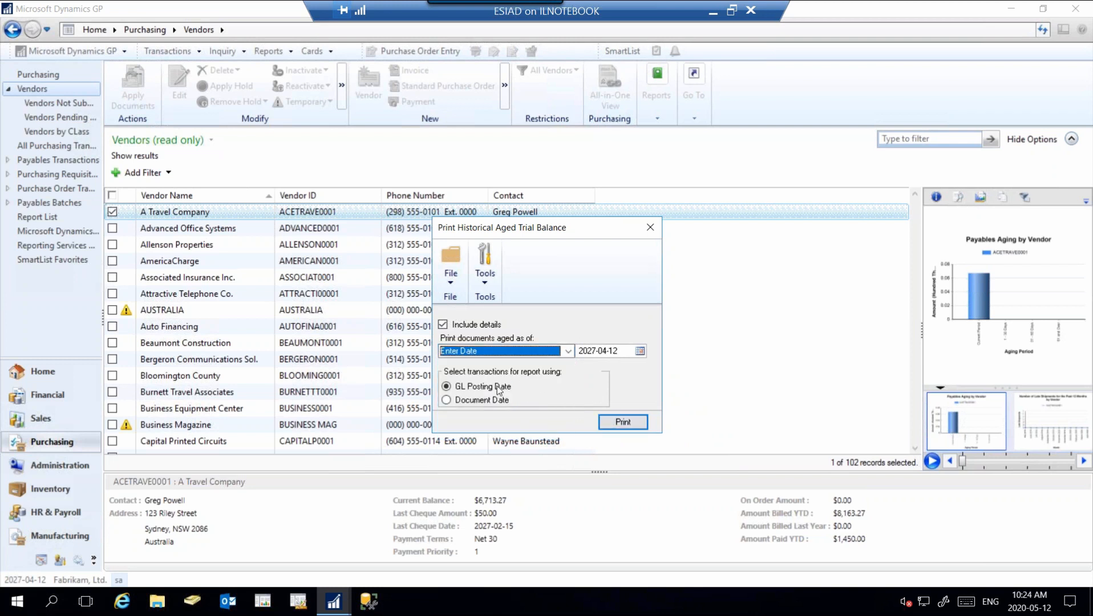
Print the Historical Aged Trial Balance to the screen as a Standard report, and close the output.
{"action": "left_click", "coordinate": [611, 426]}
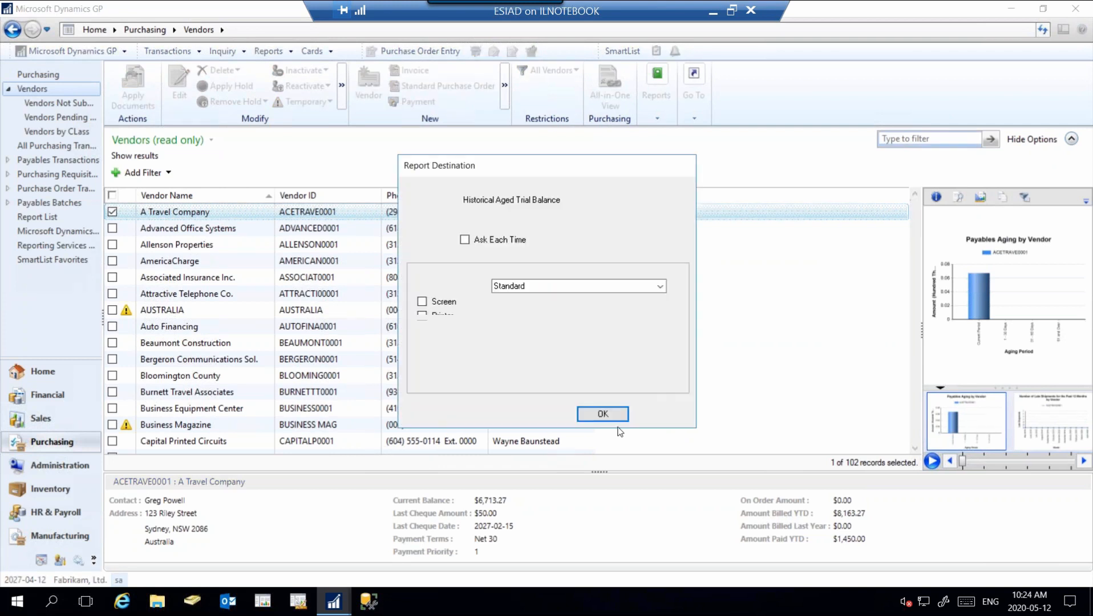
{"action": "left_click", "coordinate": [428, 305]}
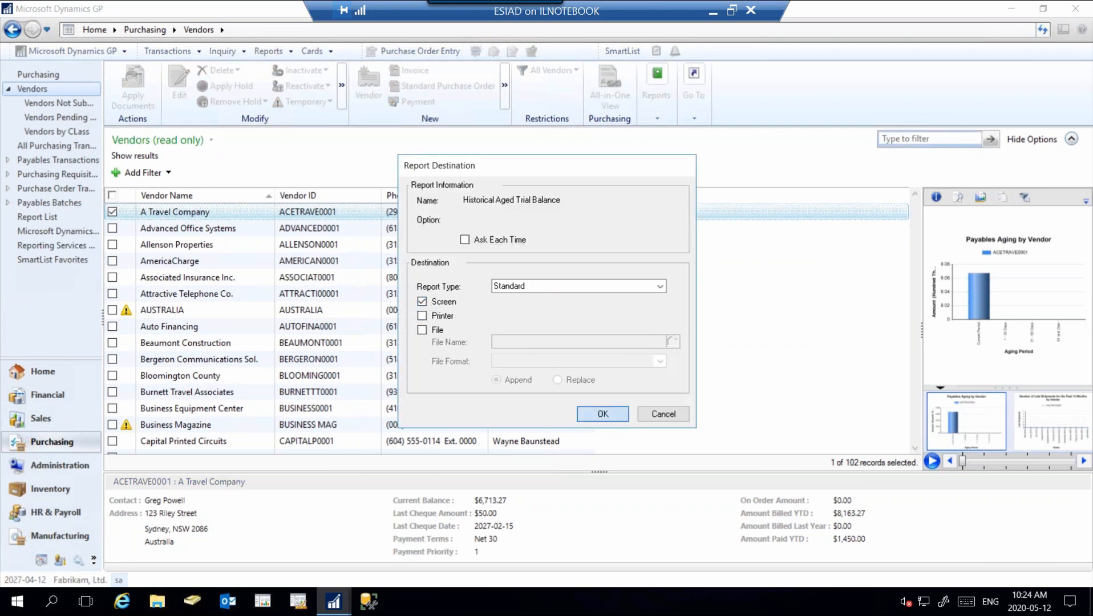
{"action": "key", "text": "Return"}
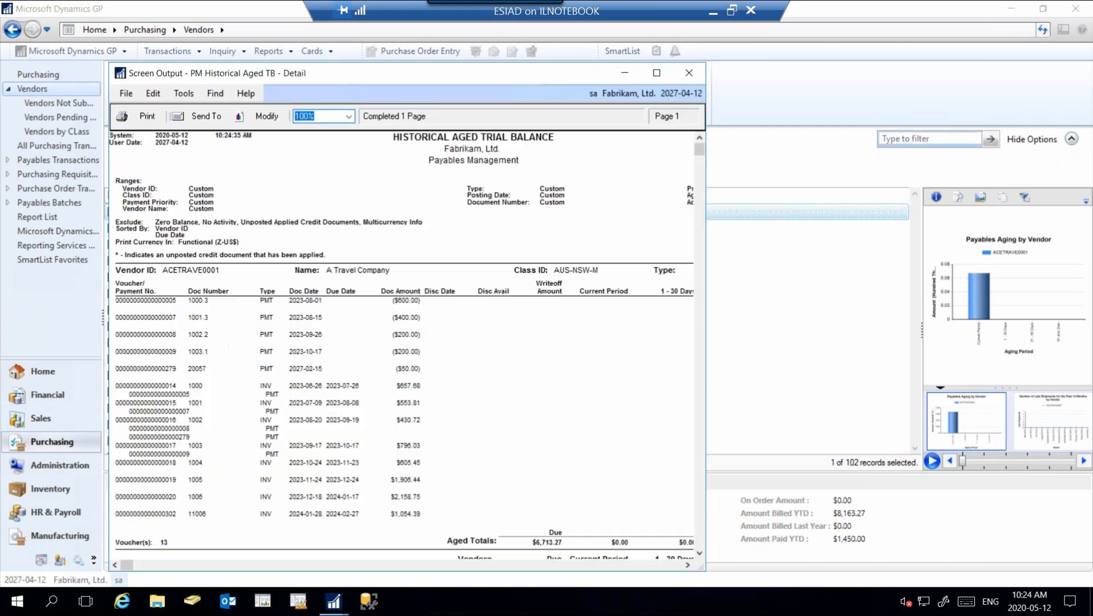
{"action": "left_click", "coordinate": [689, 73]}
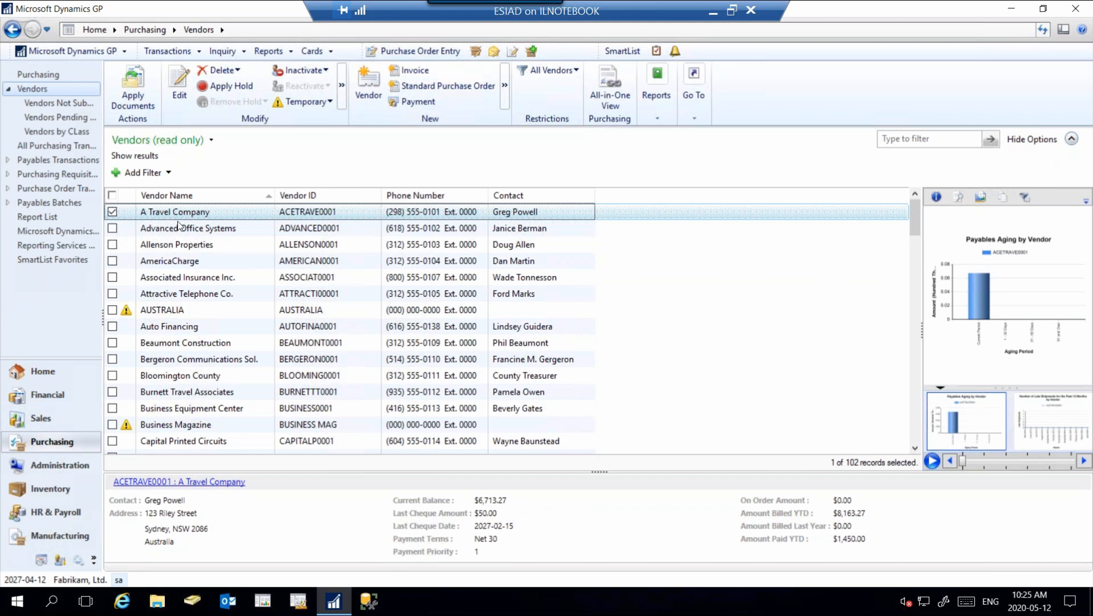
Mark Advanced Office Systems instead of A Travel Company and open a Vendor Maintenance window from the list.
{"action": "left_click", "coordinate": [113, 212]}
{"action": "left_click", "coordinate": [113, 228]}
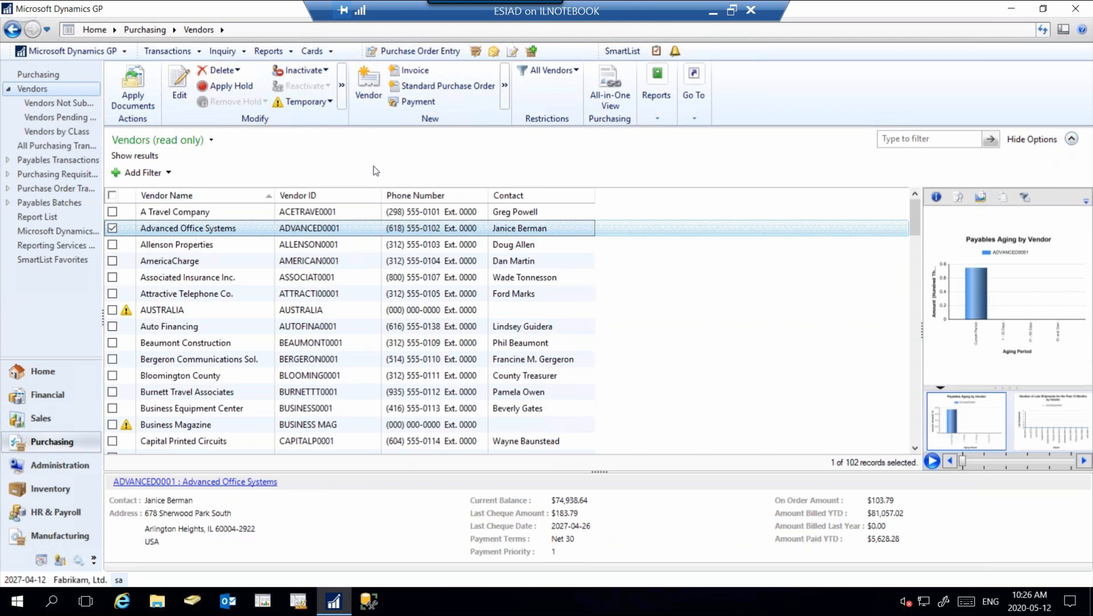
{"action": "left_click", "coordinate": [368, 86]}
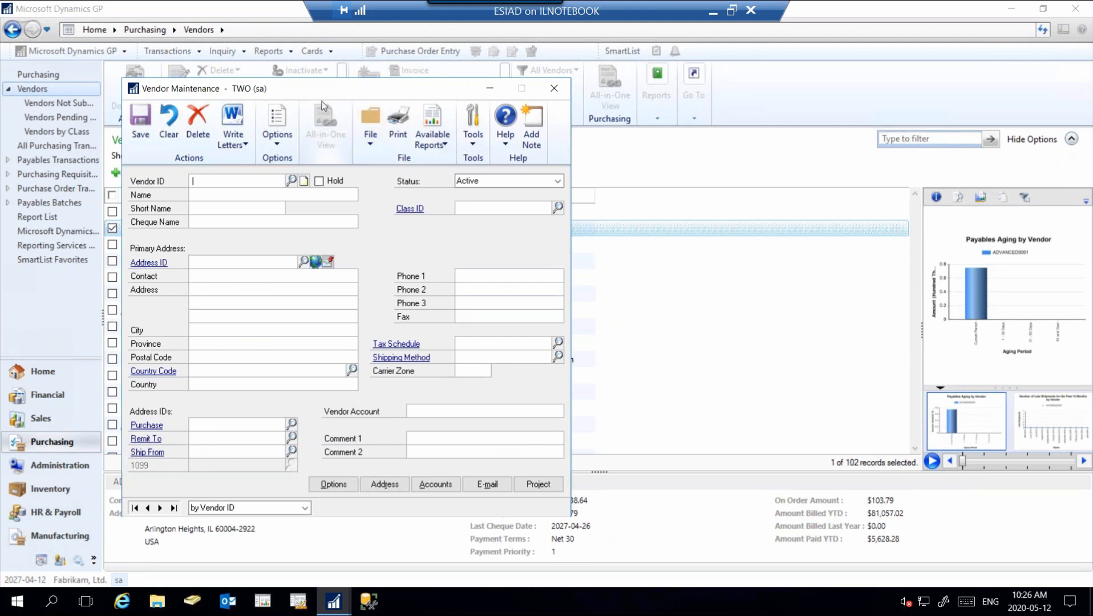
Load the Advanced Office Systems record, view its Vendor Maintenance Options, and close the vendor windows.
{"action": "left_click", "coordinate": [292, 181]}
{"action": "left_click", "coordinate": [170, 177]}
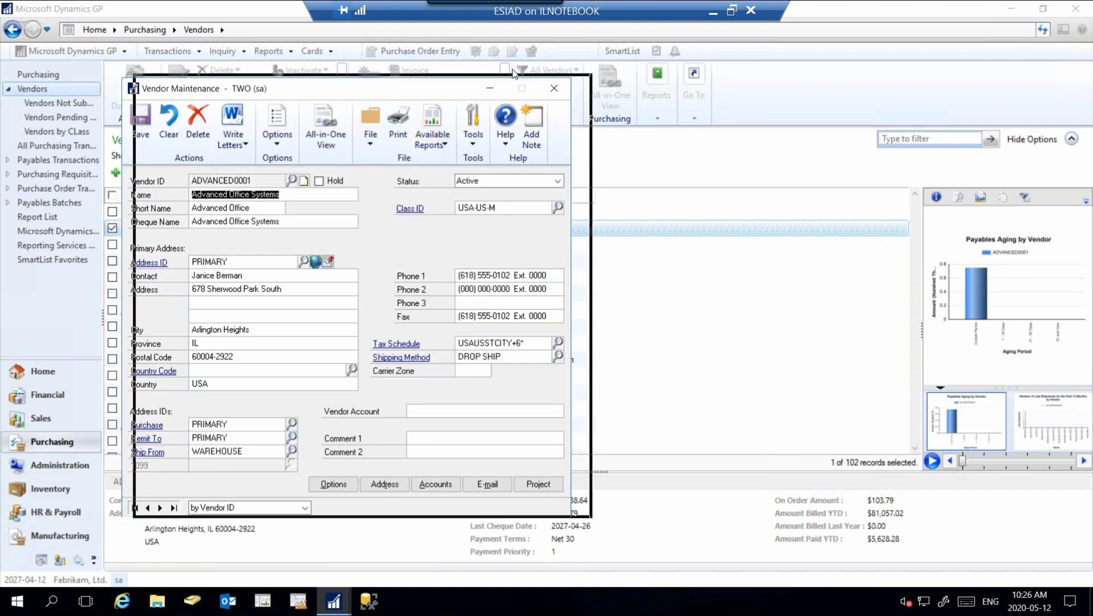
{"action": "left_click_drag", "start_coordinate": [514, 73], "coordinate": [608, 59]}
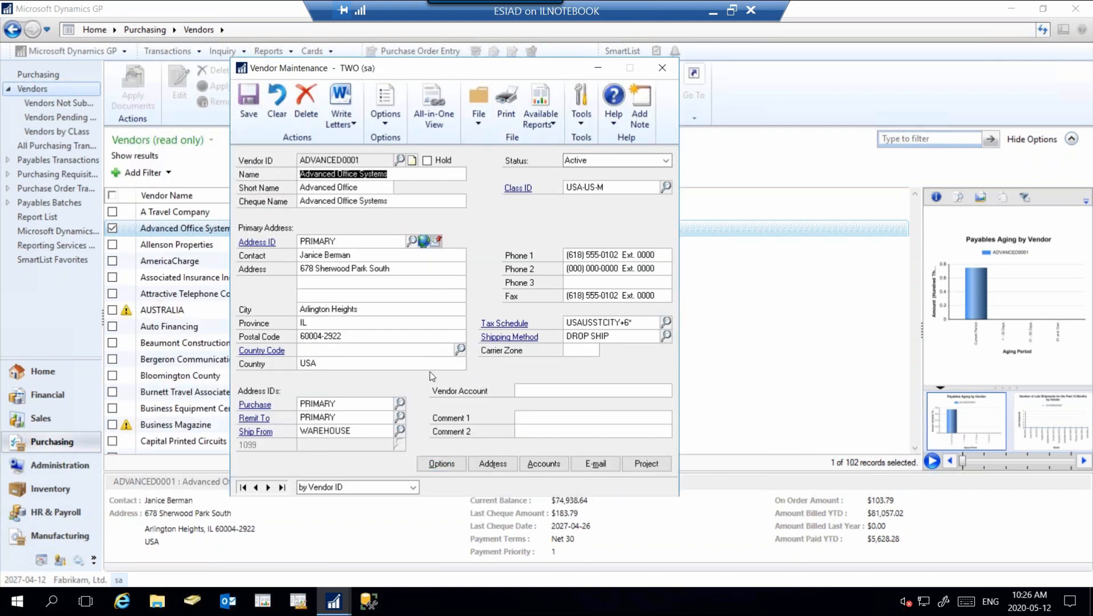
{"action": "left_click", "coordinate": [443, 464]}
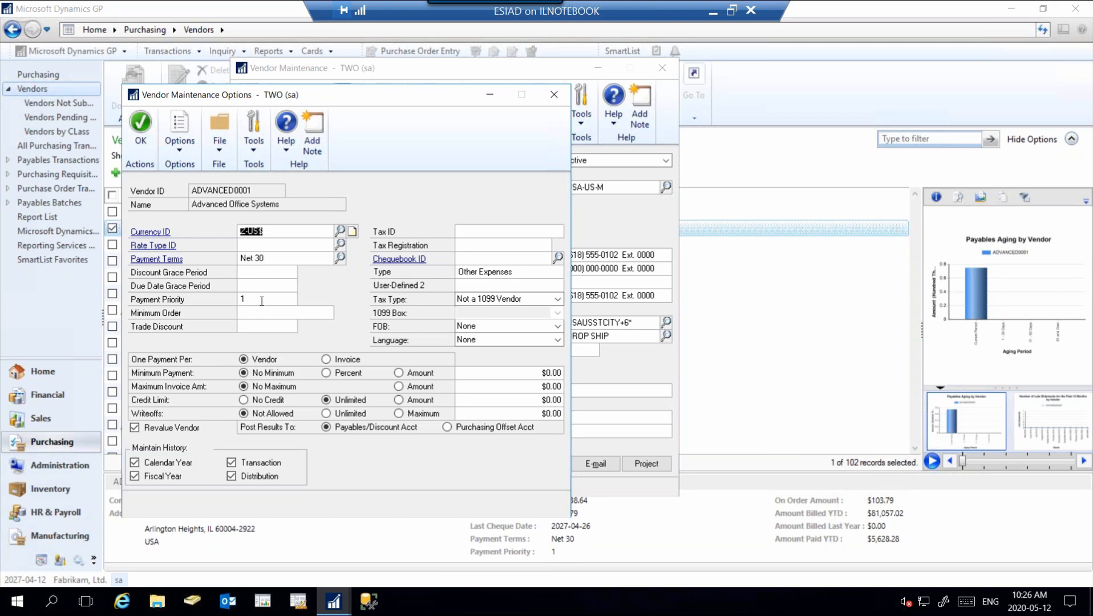
{"action": "left_click", "coordinate": [556, 95]}
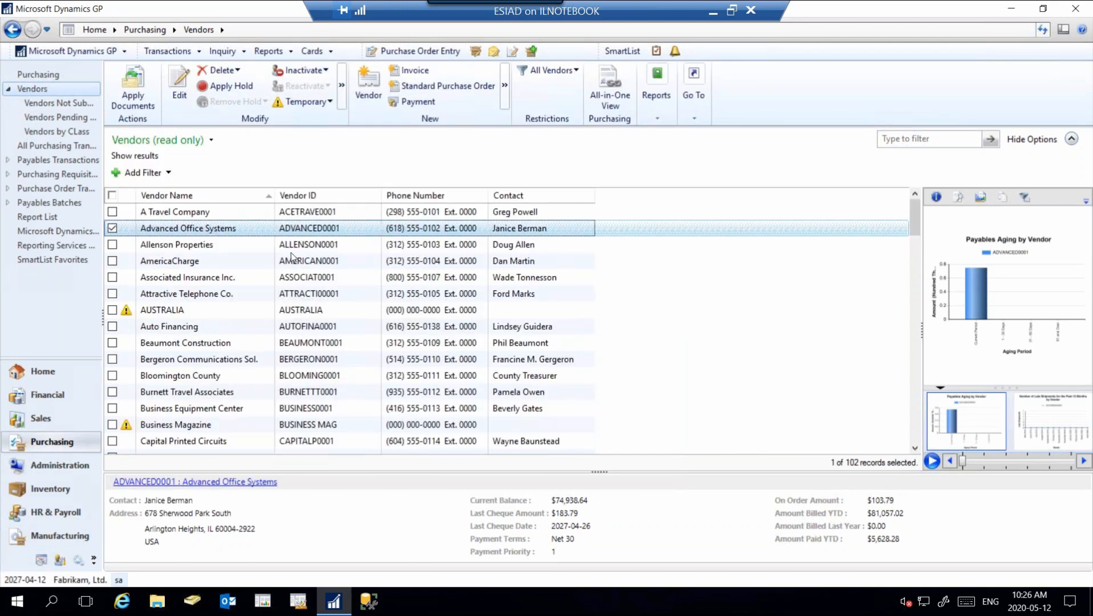
Save the read-only Vendors list as a new list view named Vendors by Payment Priority.
{"action": "left_click", "coordinate": [211, 141]}
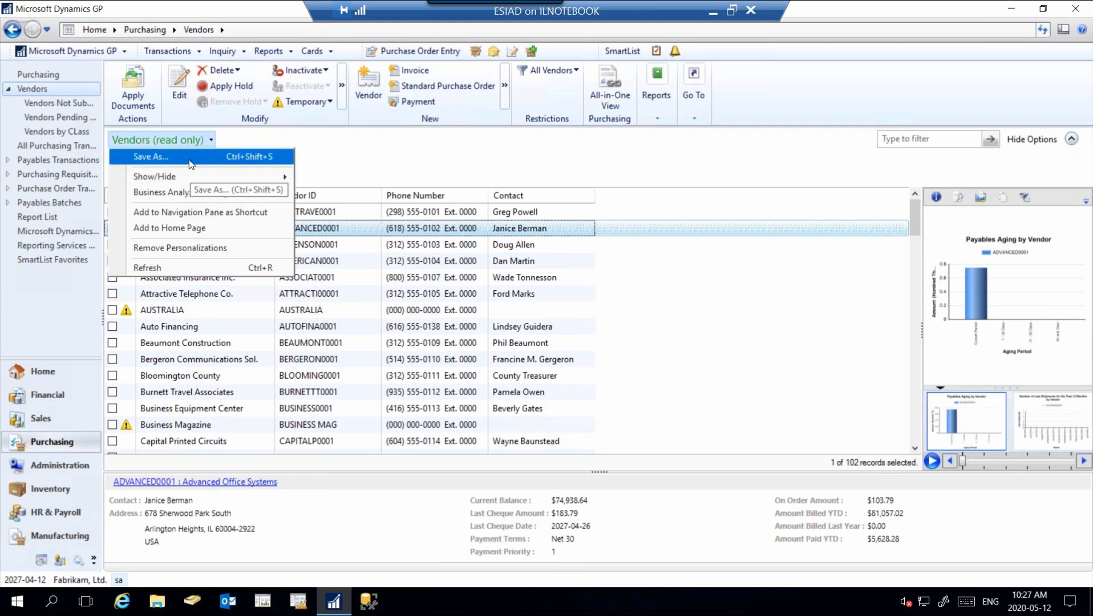
{"action": "left_click", "coordinate": [190, 160]}
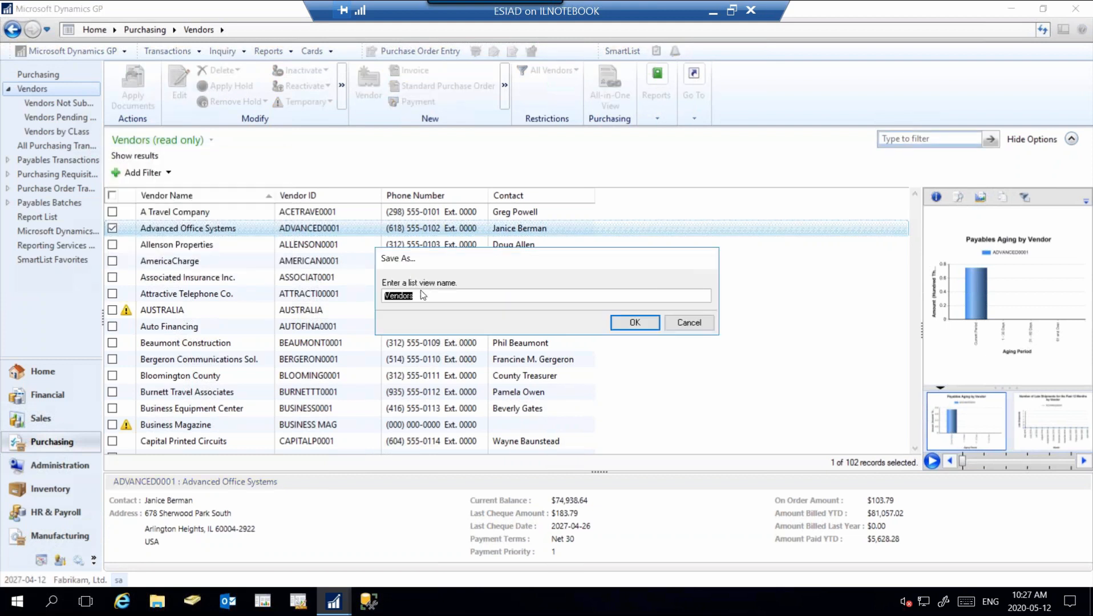
{"action": "left_click", "coordinate": [429, 297]}
{"action": "type", "text": "by Ph"}
{"action": "type", "text": "yment Priority"}
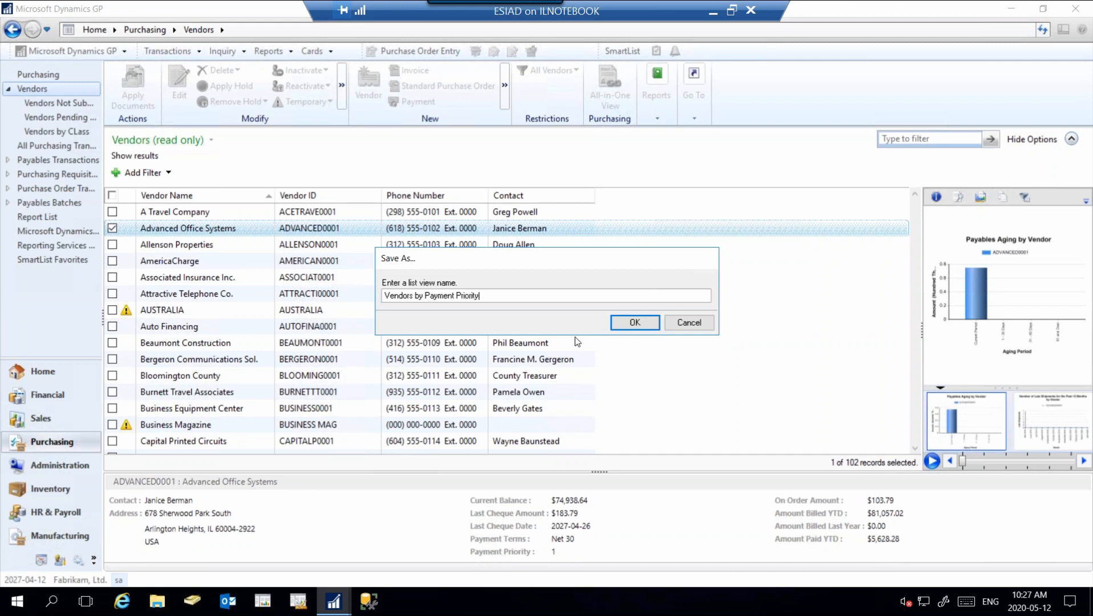
{"action": "left_click", "coordinate": [630, 323]}
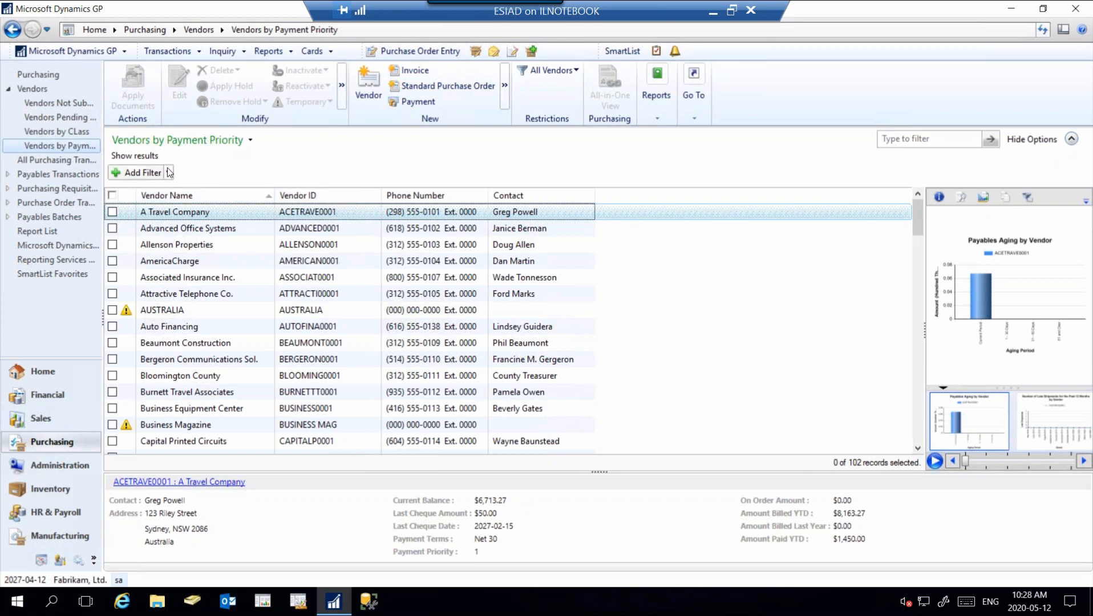
Customize the Vendors by Payment Priority view to display the Payment Priority column, and save the customization.
{"action": "left_click", "coordinate": [251, 141]}
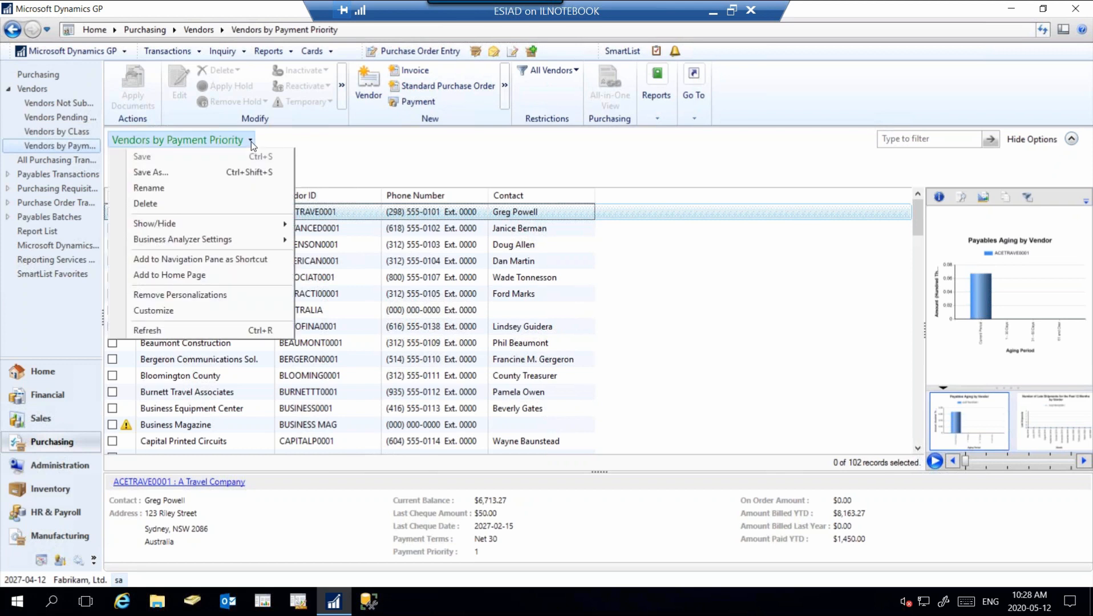
{"action": "left_click", "coordinate": [176, 312]}
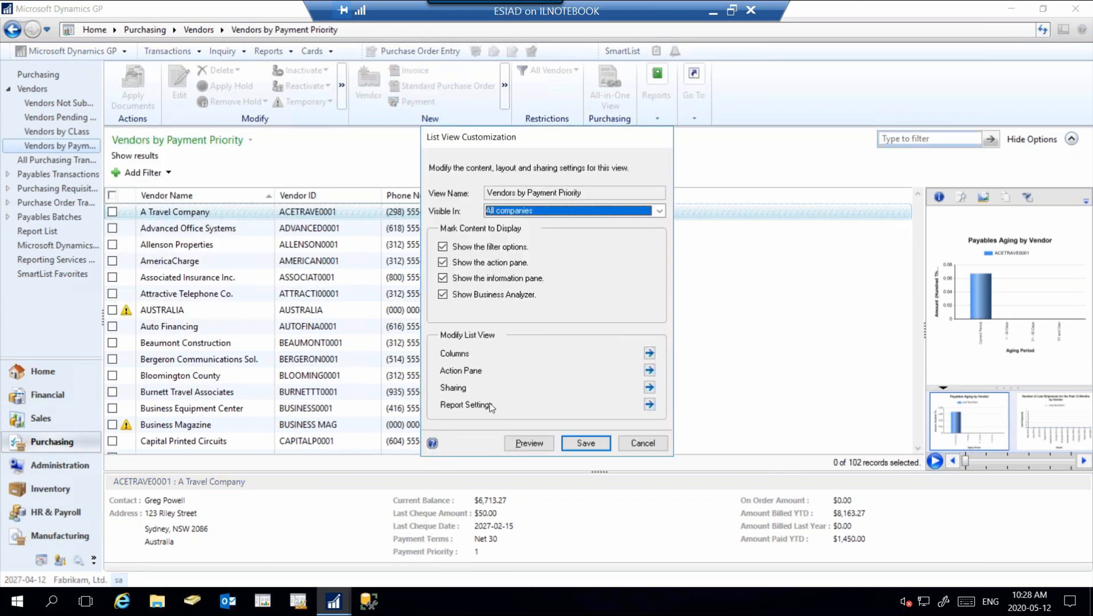
{"action": "left_click_drag", "start_coordinate": [567, 137], "coordinate": [506, 116]}
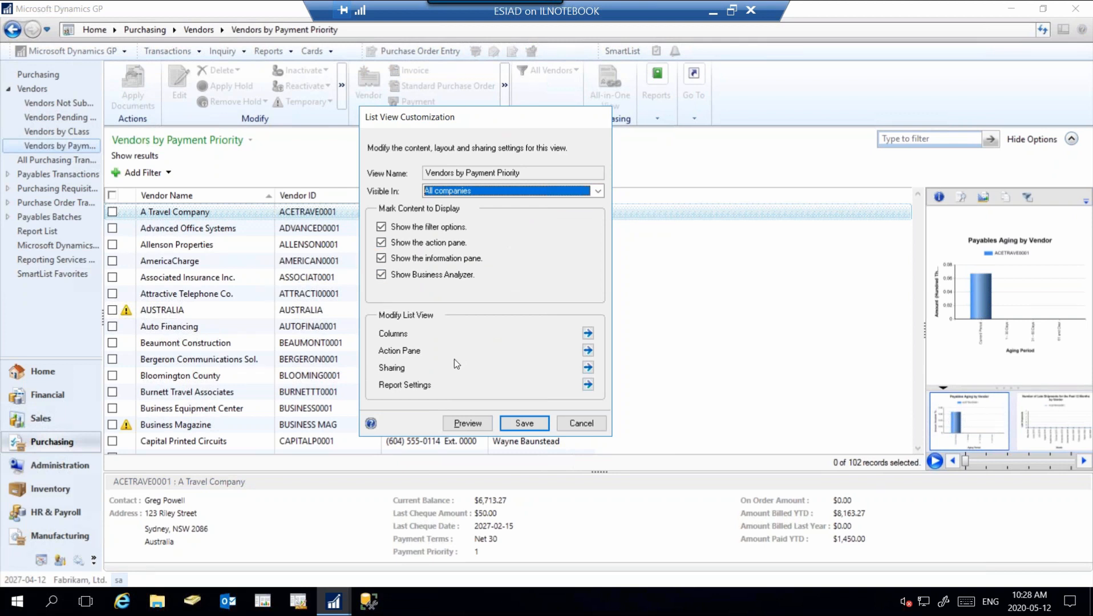
{"action": "left_click", "coordinate": [588, 335]}
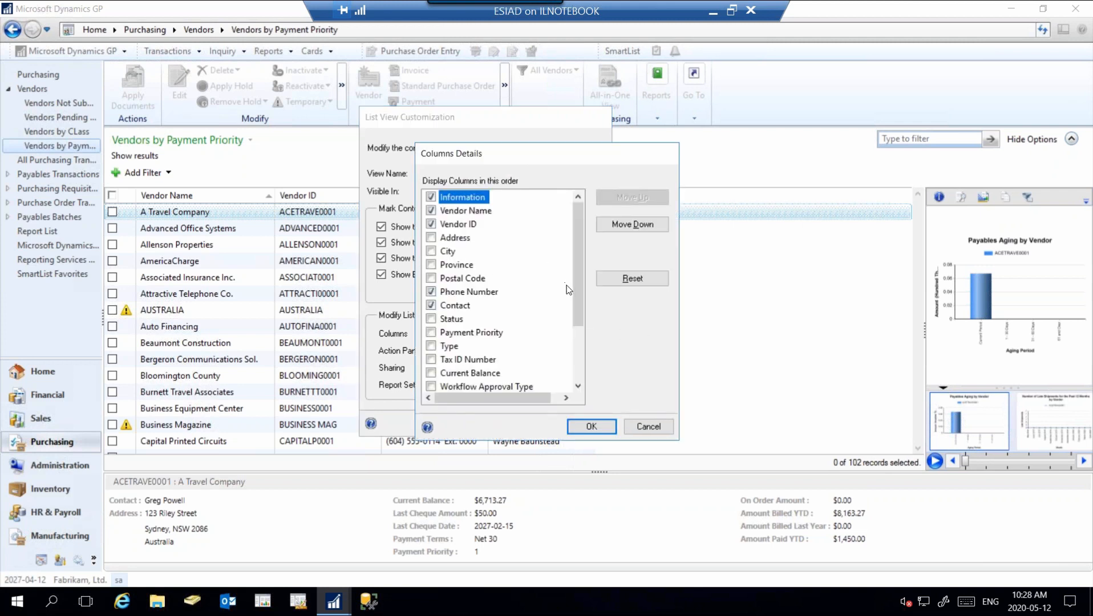
{"action": "left_click", "coordinate": [431, 334]}
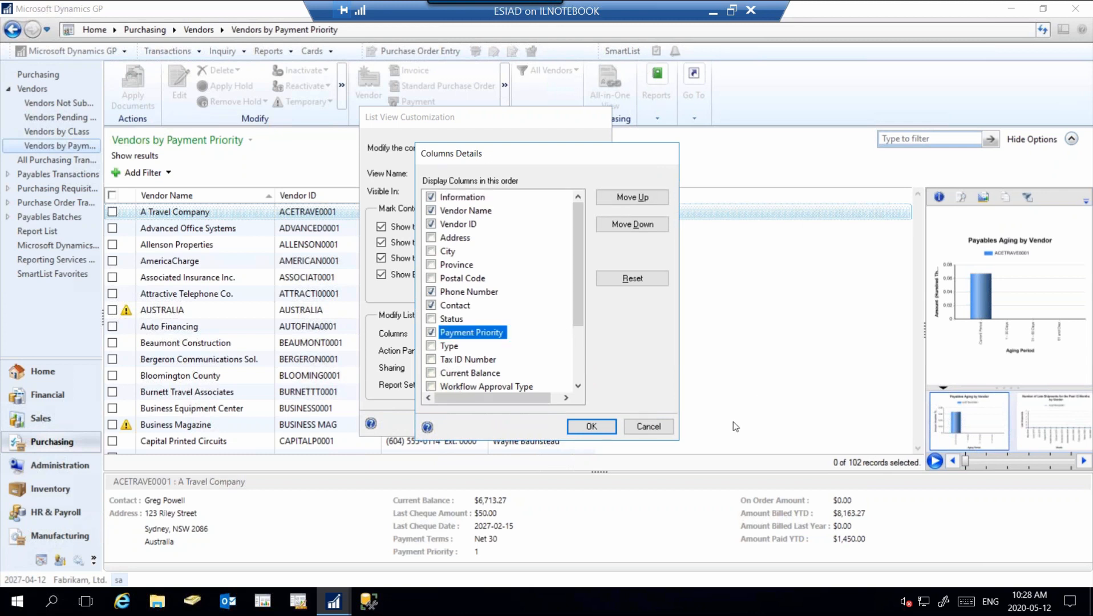
{"action": "left_click", "coordinate": [589, 428]}
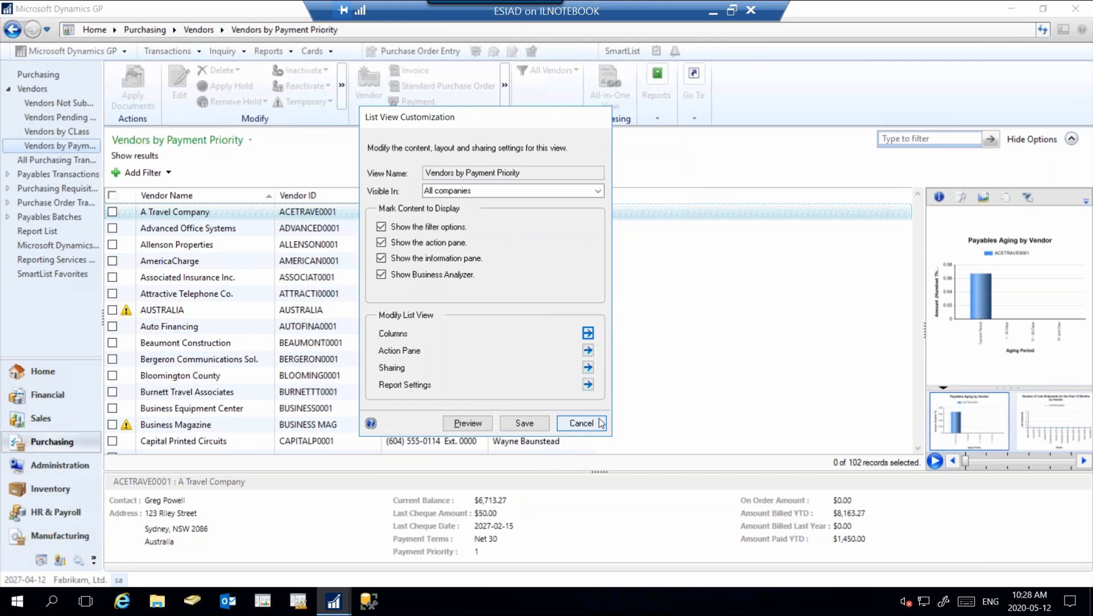
{"action": "left_click", "coordinate": [517, 426]}
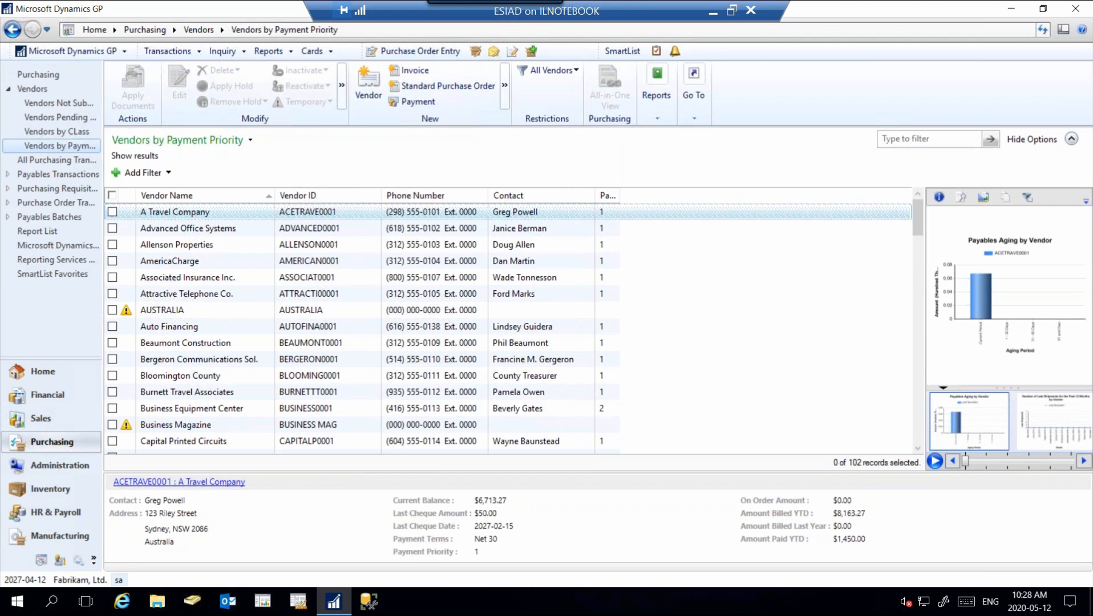
Filter the list to vendors where Payment Priority contains 1.
{"action": "left_click", "coordinate": [168, 173]}
{"action": "left_click", "coordinate": [191, 190]}
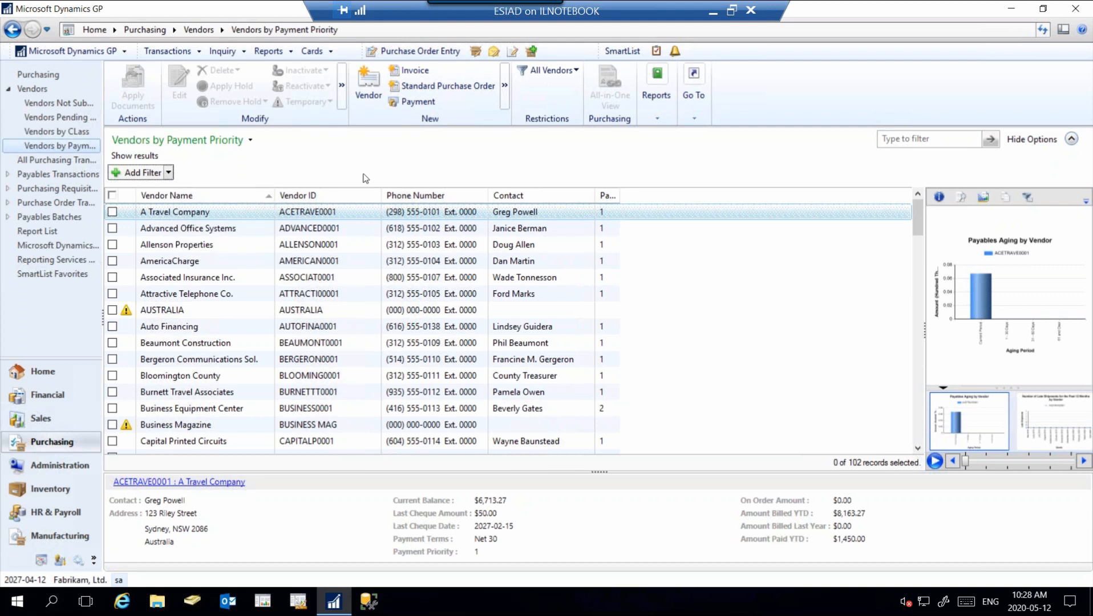
{"action": "left_click", "coordinate": [234, 173]}
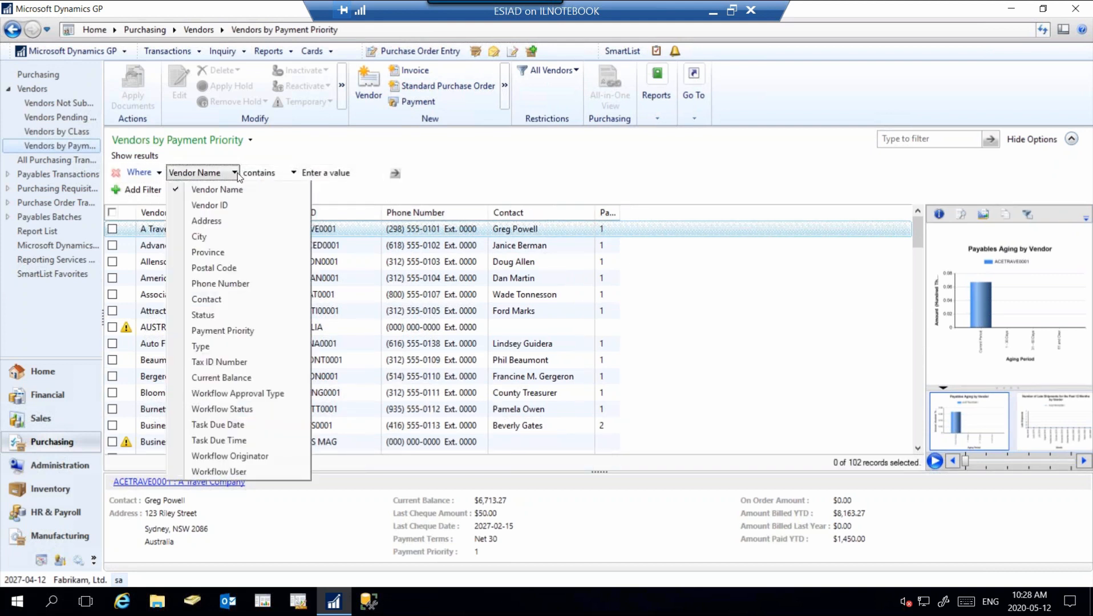
{"action": "left_click", "coordinate": [242, 330]}
{"action": "left_click", "coordinate": [420, 173]}
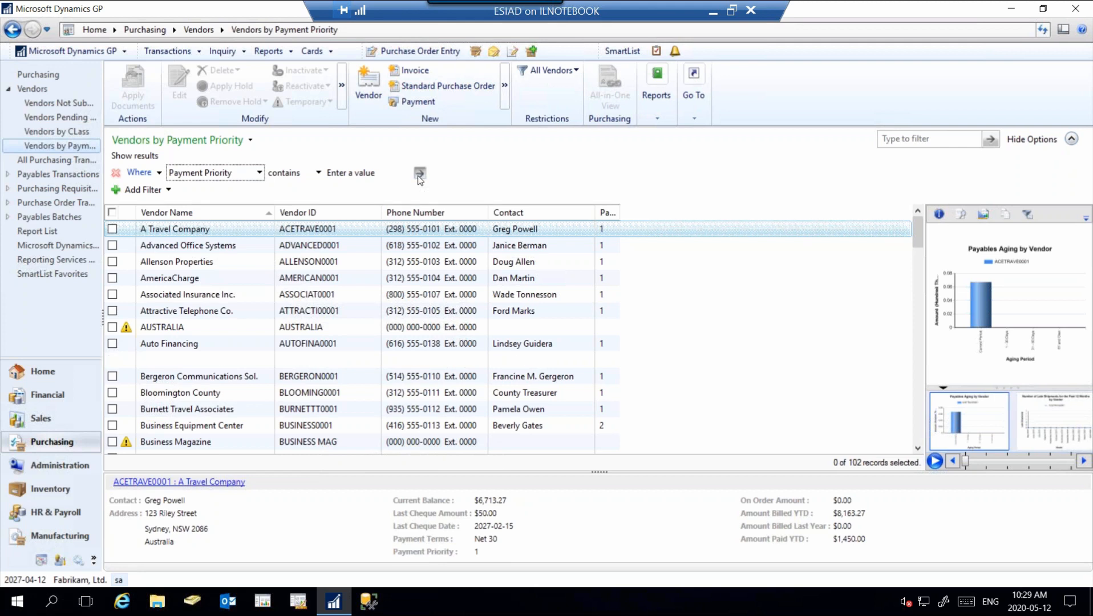
{"action": "left_click", "coordinate": [362, 173]}
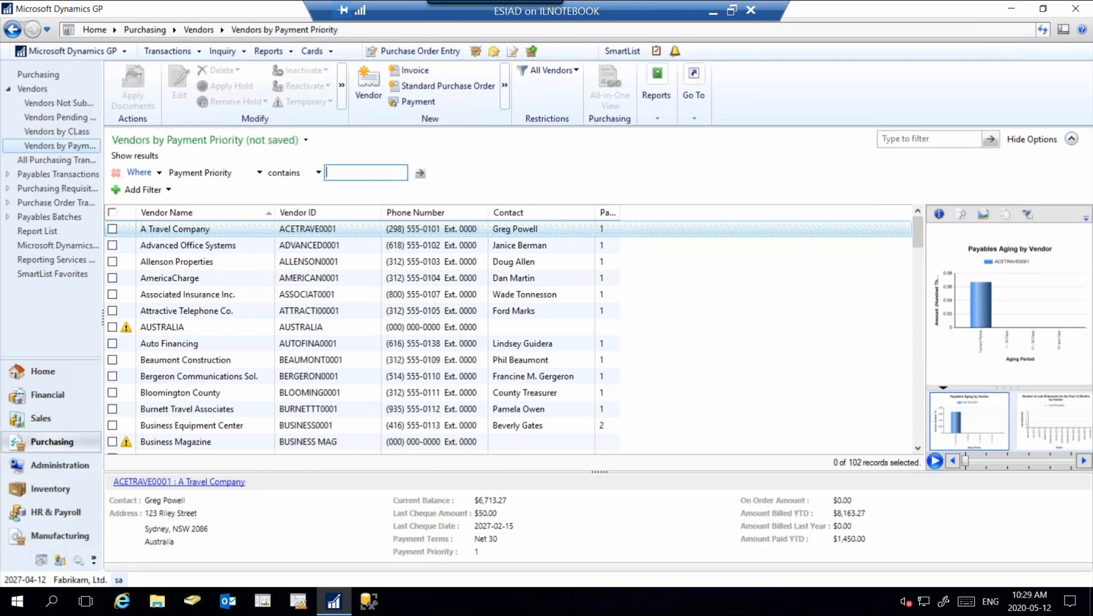
{"action": "type", "text": "1"}
{"action": "left_click", "coordinate": [420, 174]}
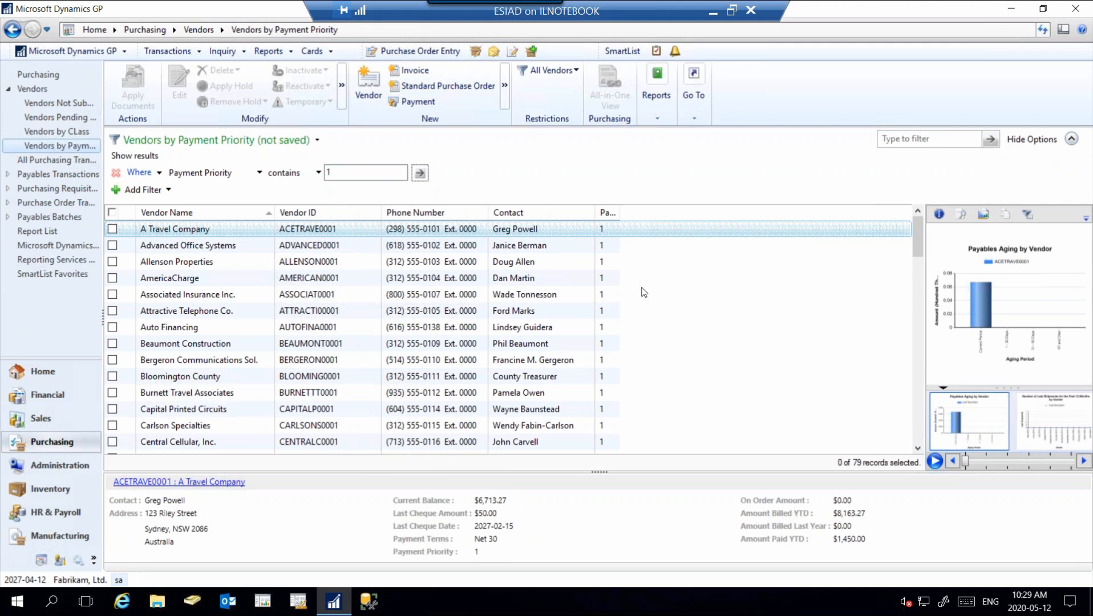
Mark all filtered vendors and enable the Vendor Remittance form in their mass e-mail settings.
{"action": "left_click", "coordinate": [112, 213]}
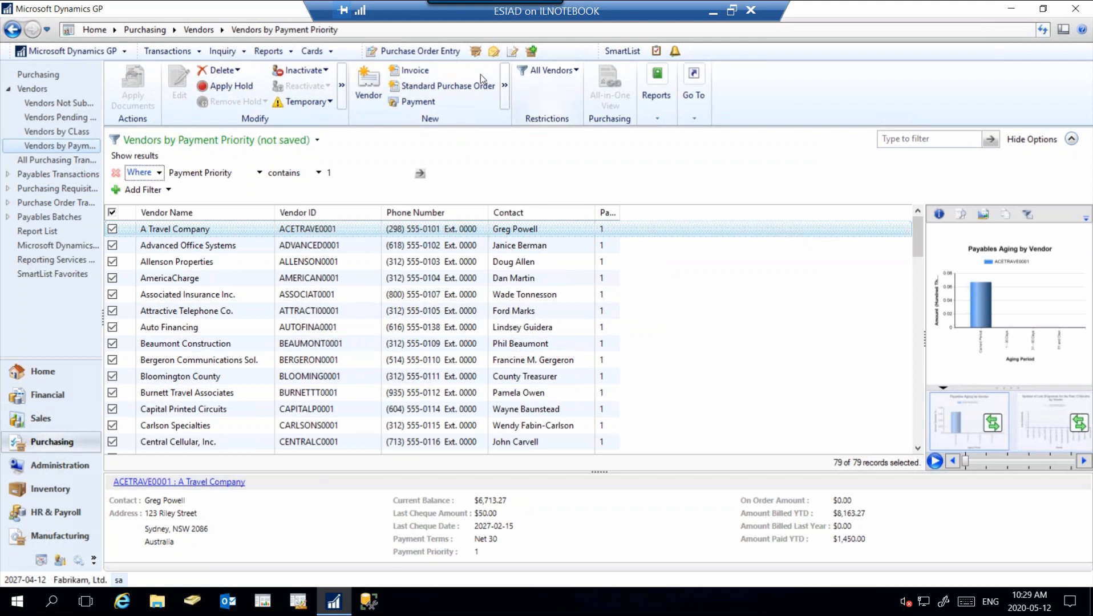
{"action": "left_click", "coordinate": [657, 90]}
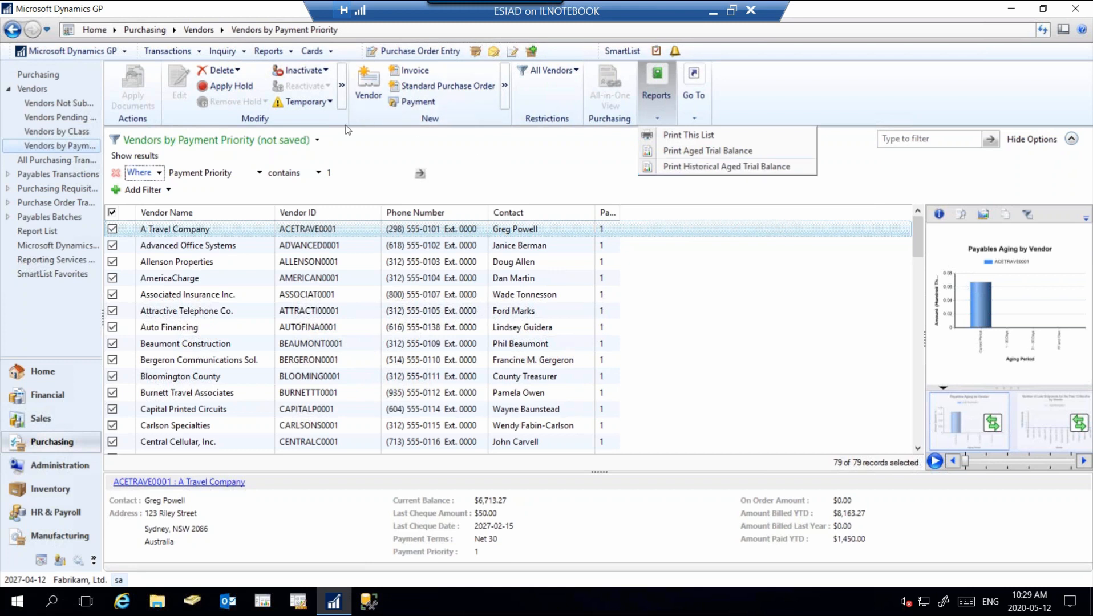
{"action": "left_click", "coordinate": [340, 89]}
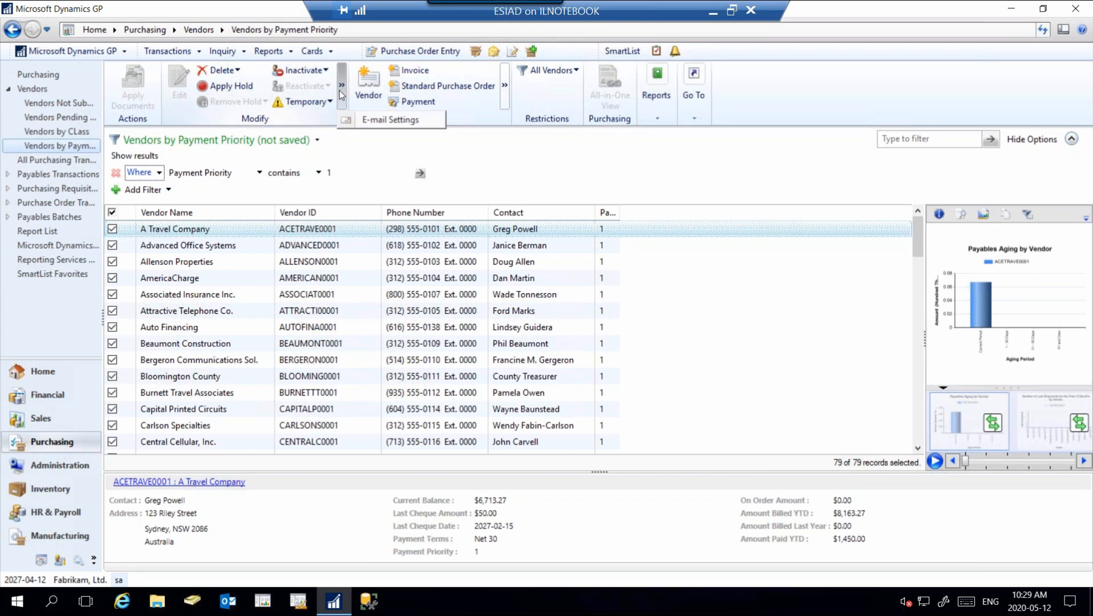
{"action": "left_click", "coordinate": [370, 121]}
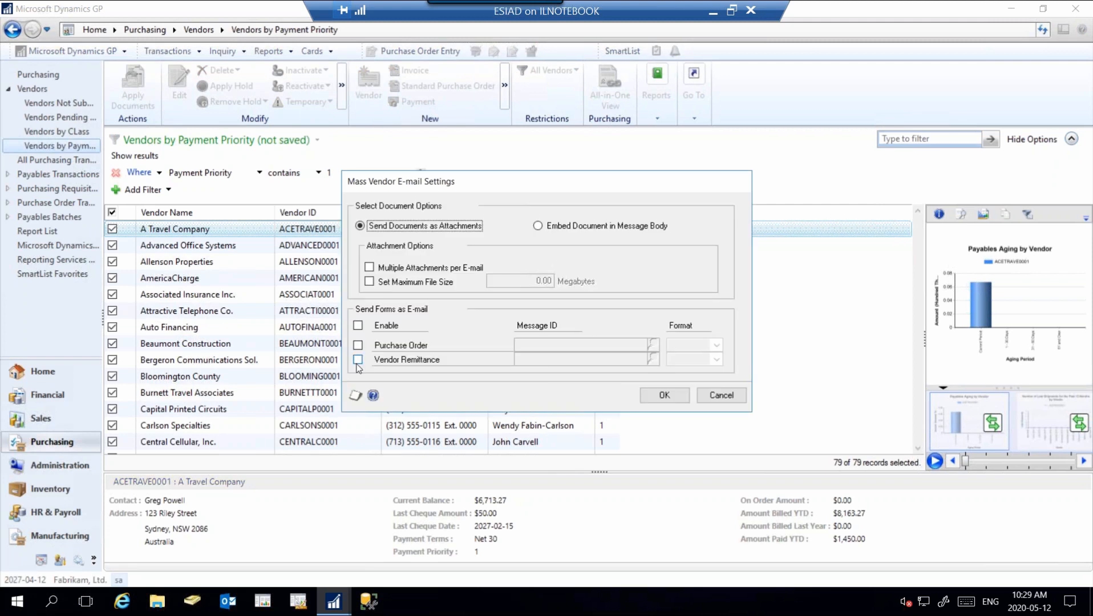
{"action": "left_click", "coordinate": [357, 360]}
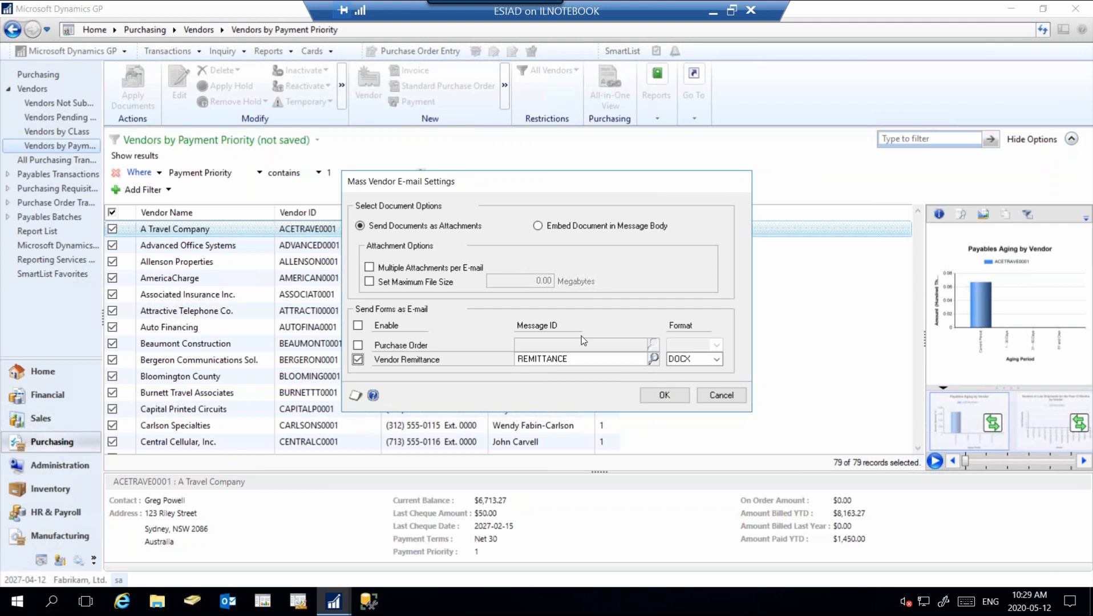
{"action": "left_click", "coordinate": [677, 401]}
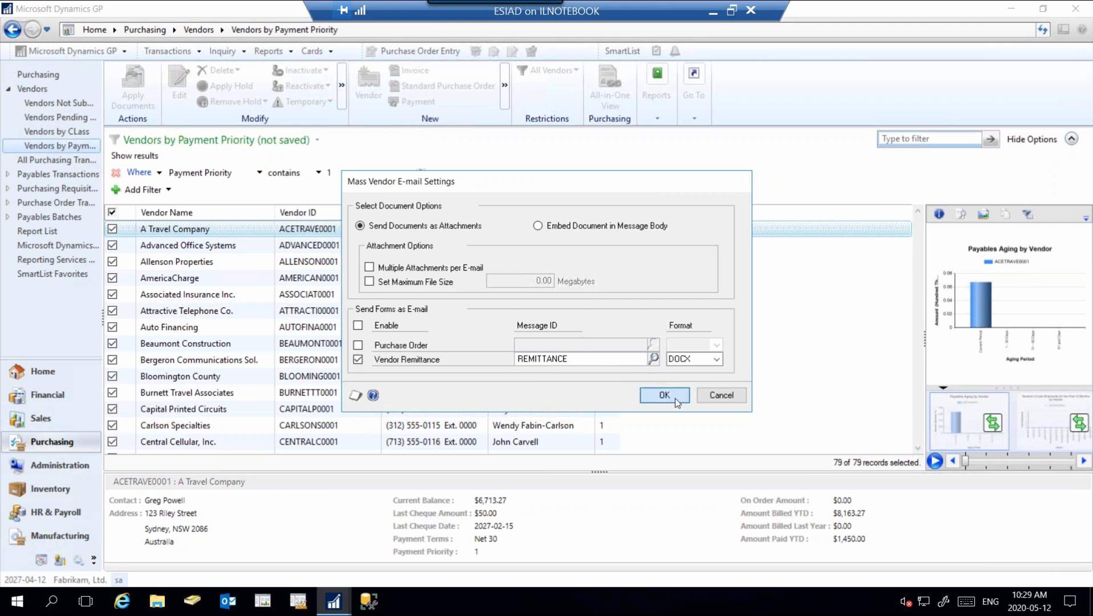
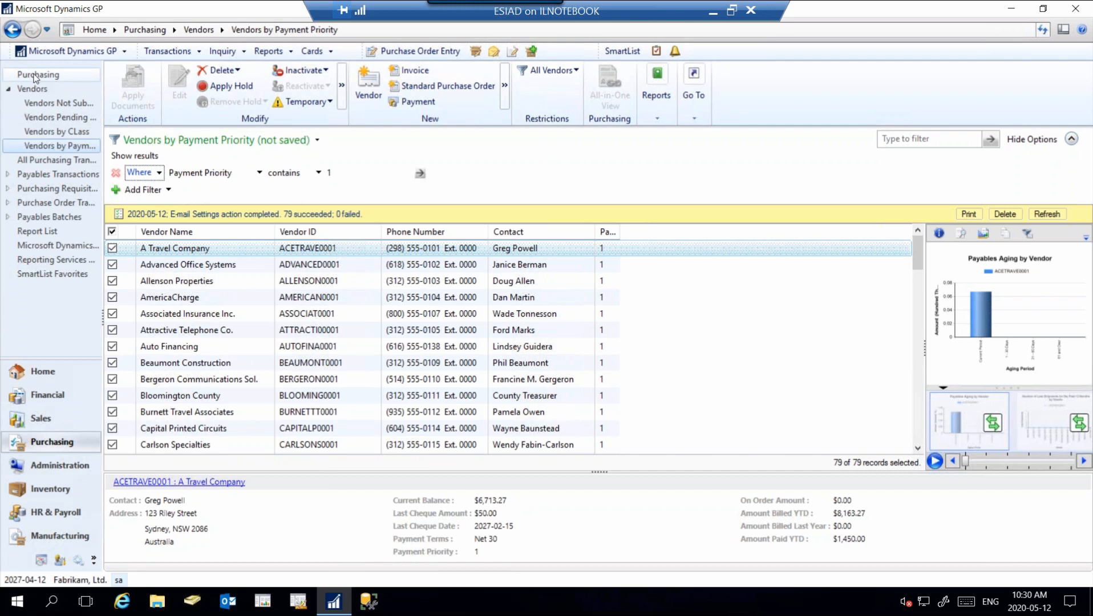
Return to the Purchasing area page, saving the list view changes, and make Inquiry the page's main section.
{"action": "left_click", "coordinate": [35, 75]}
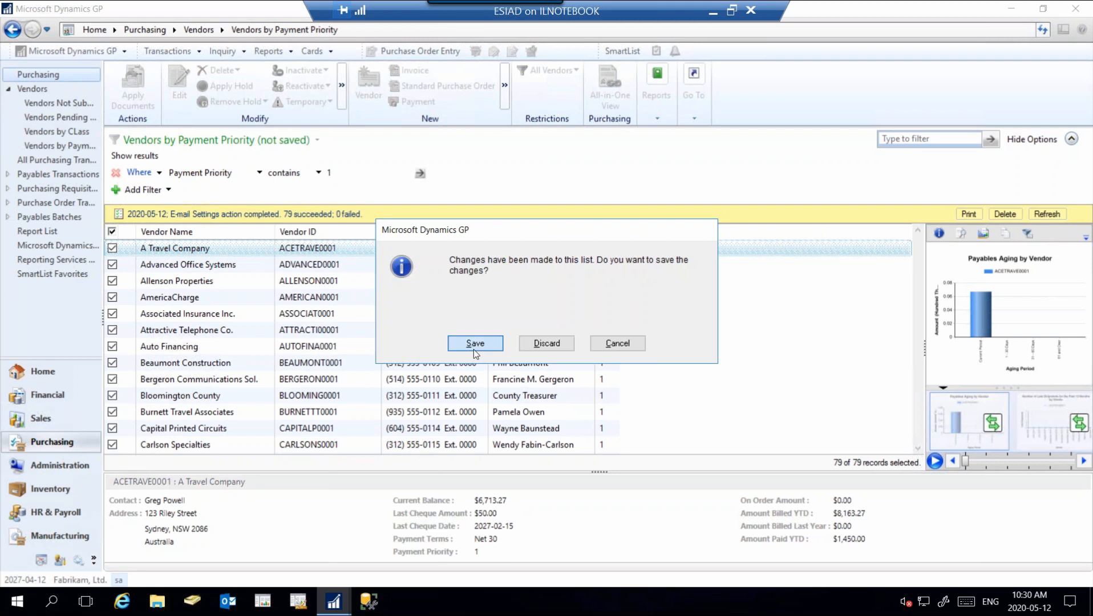
{"action": "left_click", "coordinate": [474, 349]}
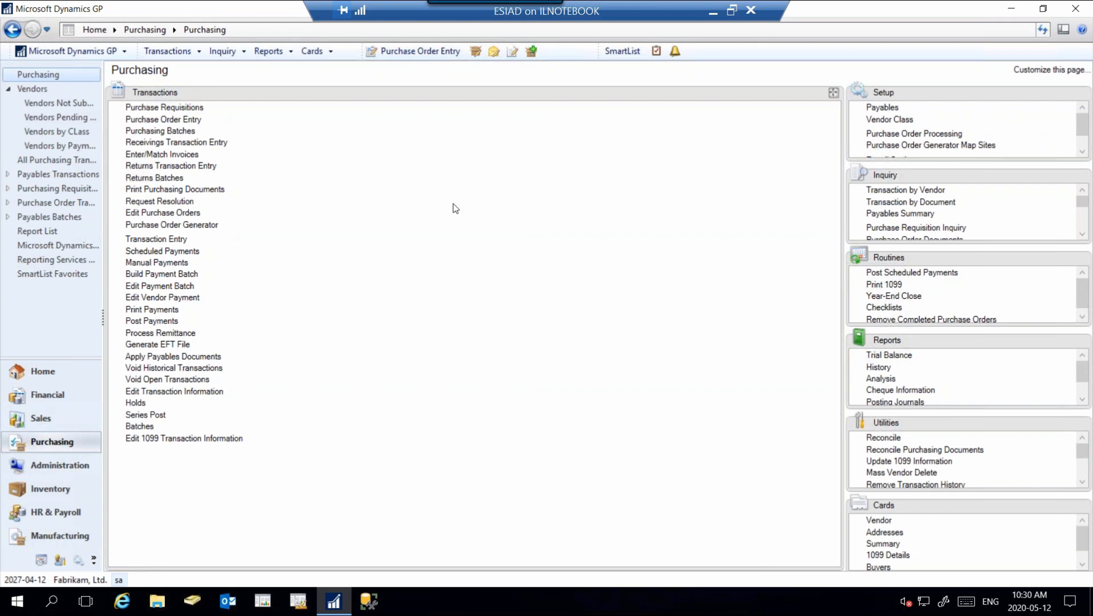
{"action": "left_click", "coordinate": [73, 448]}
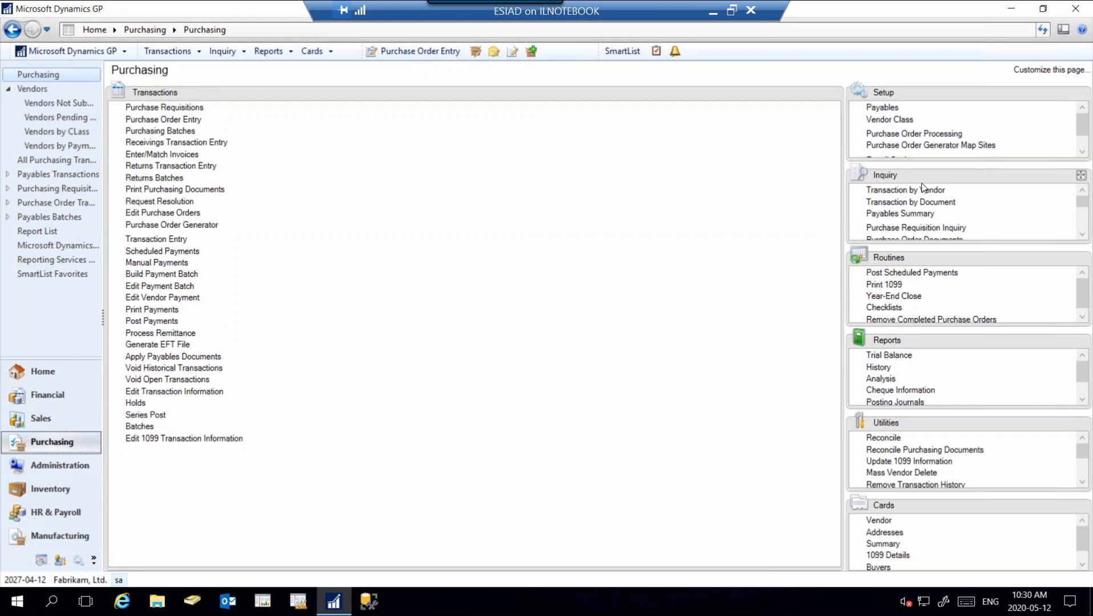
{"action": "left_click_drag", "start_coordinate": [913, 175], "coordinate": [370, 177]}
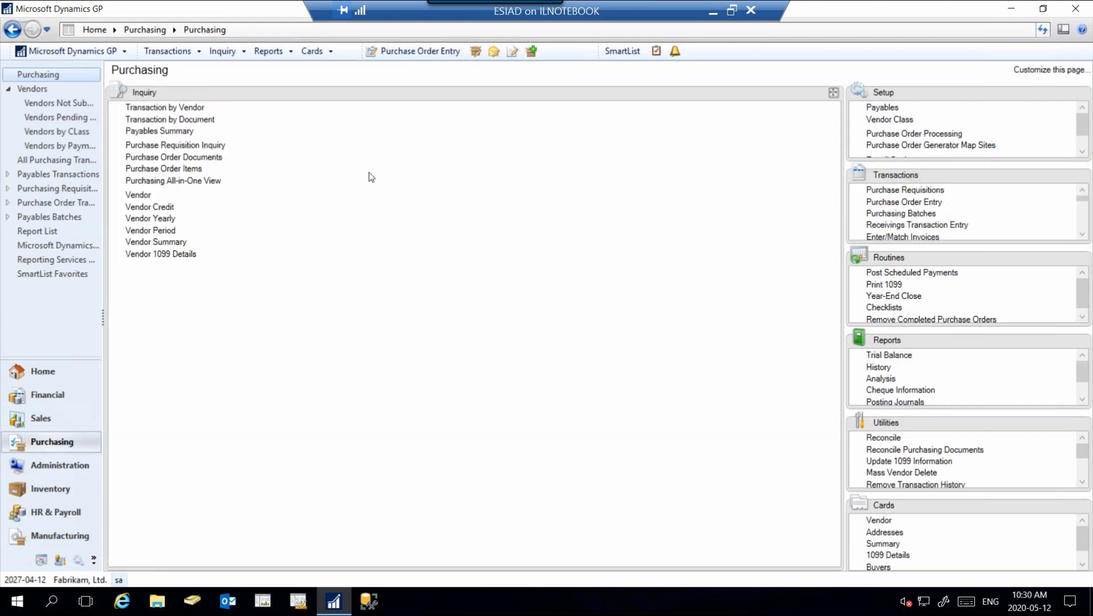
Open the Transaction by Vendor inquiry and bring up its vendor lookup.
{"action": "left_click", "coordinate": [164, 109]}
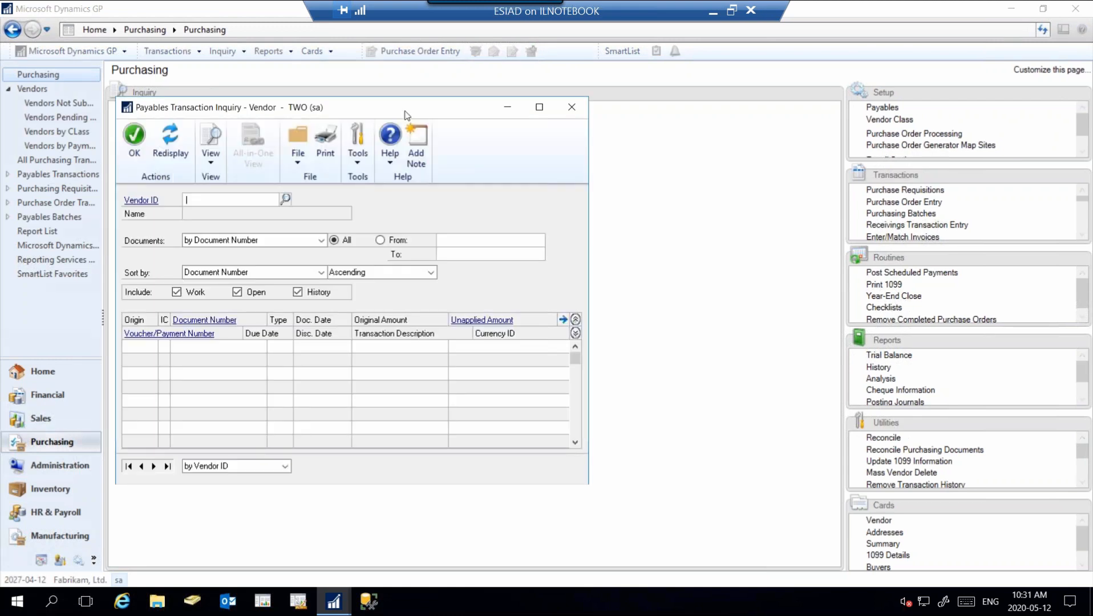
{"action": "left_click_drag", "start_coordinate": [406, 113], "coordinate": [529, 120]}
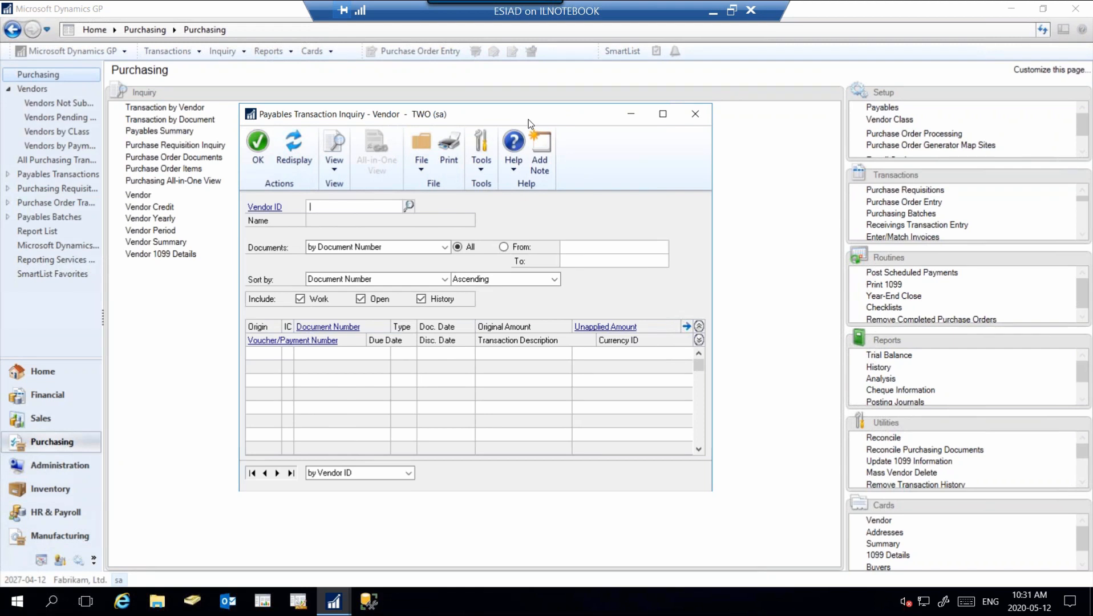
{"action": "left_click", "coordinate": [410, 207]}
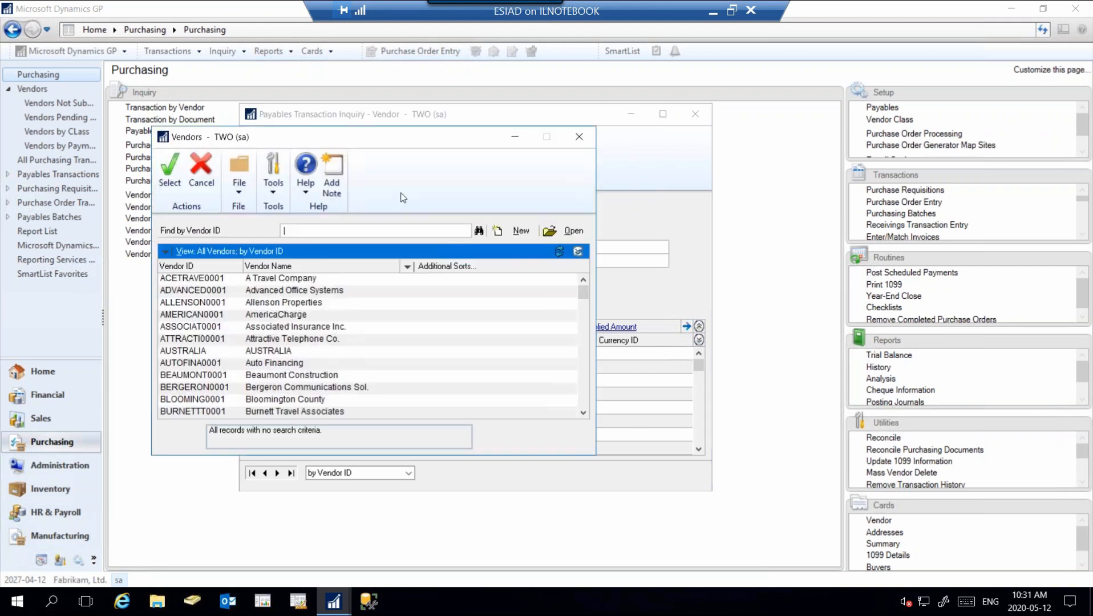
{"action": "left_click_drag", "start_coordinate": [390, 150], "coordinate": [419, 137]}
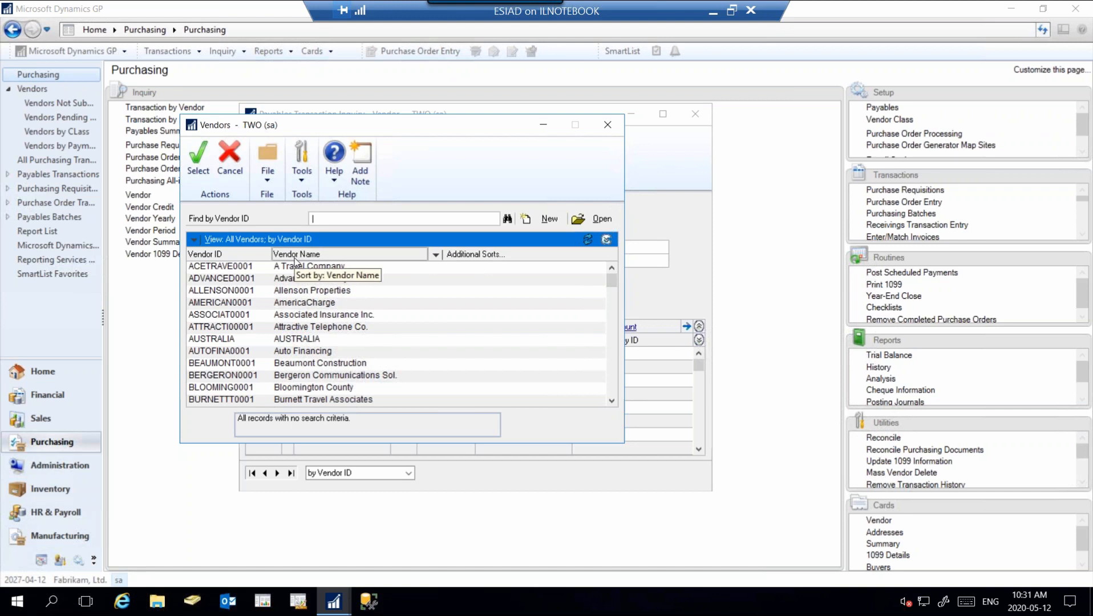
Sort the vendor lookup by Vendor Name and find vendors starting with "bea".
{"action": "left_click", "coordinate": [296, 255]}
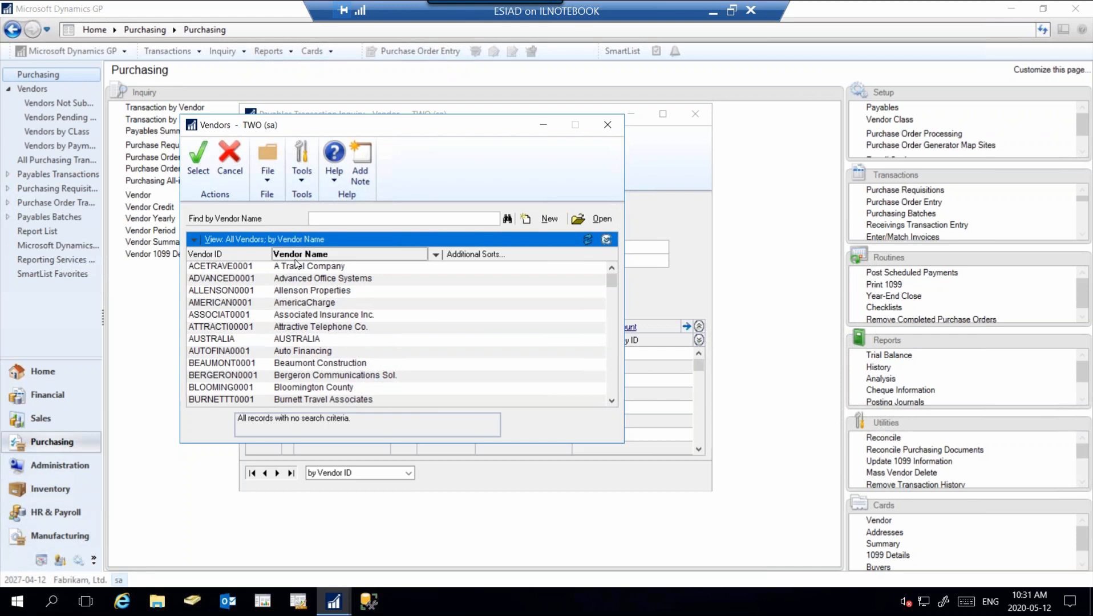
{"action": "left_click", "coordinate": [330, 223]}
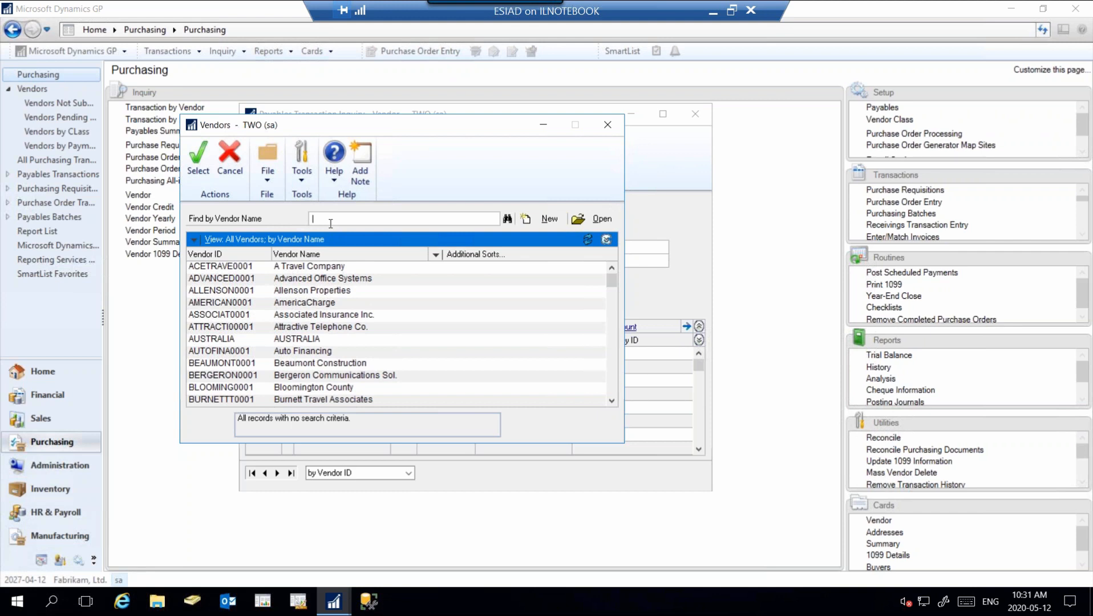
{"action": "type", "text": "bea"}
{"action": "key", "text": "Return"}
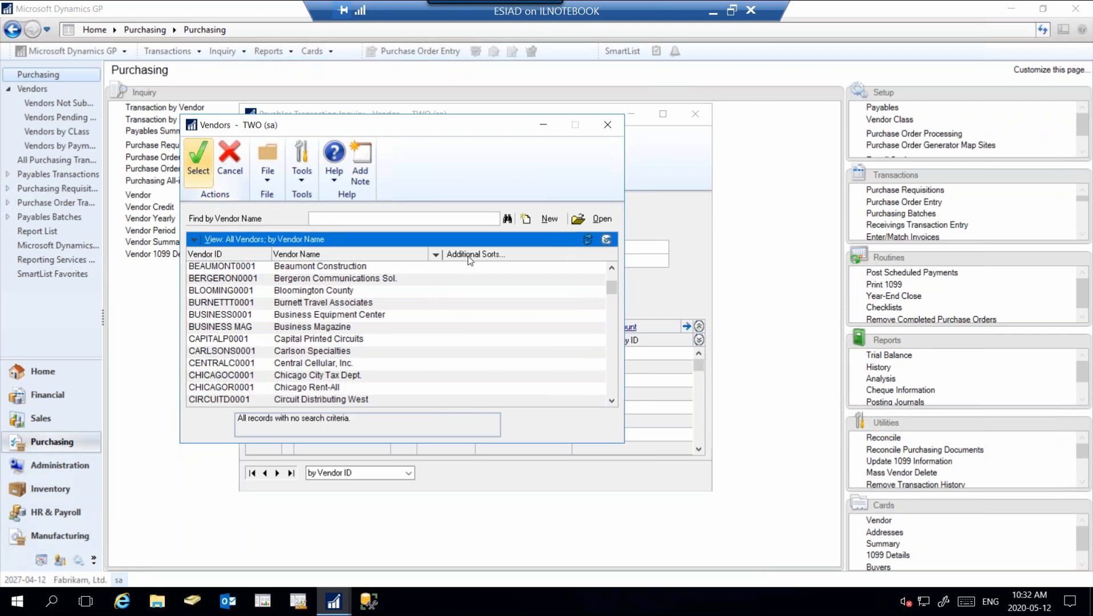
Sort the vendor lookup by Payment Priority and find priority 1.
{"action": "left_click", "coordinate": [435, 255]}
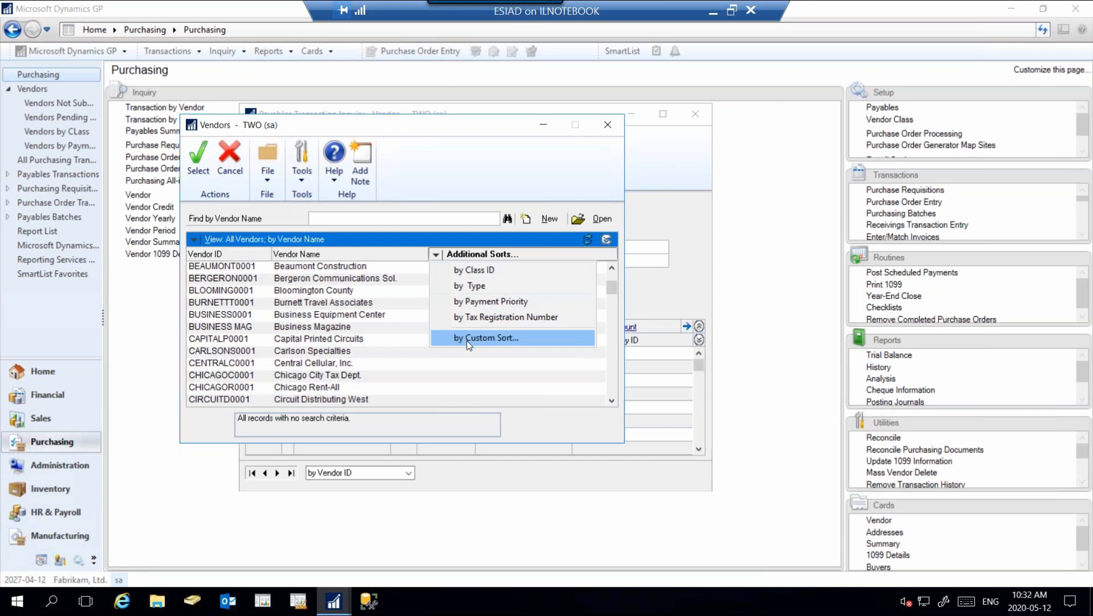
{"action": "left_click", "coordinate": [466, 302]}
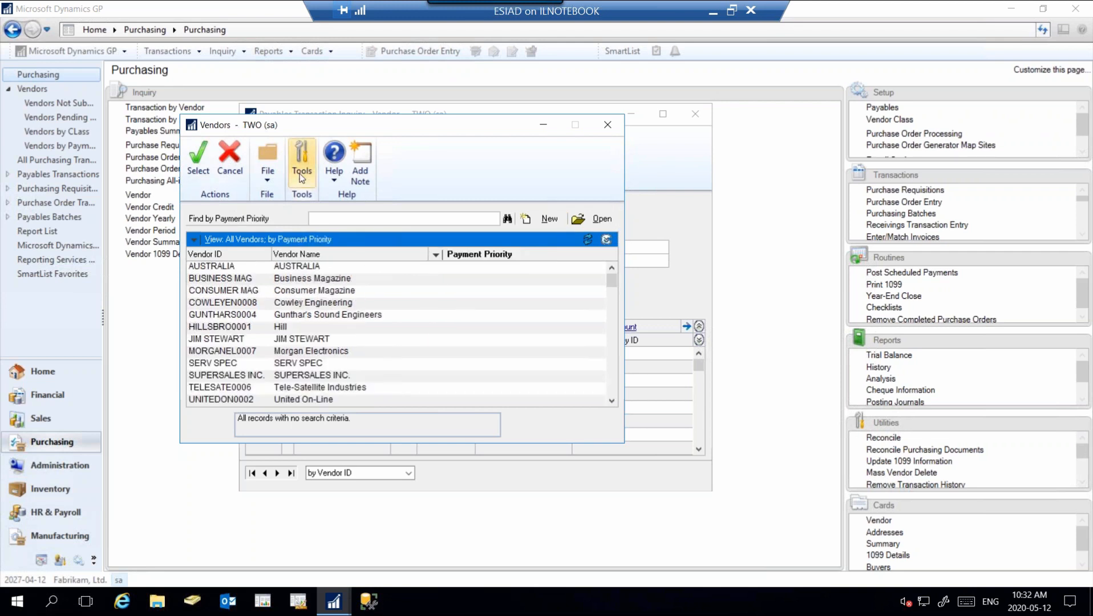
{"action": "left_click", "coordinate": [354, 220]}
{"action": "type", "text": "1"}
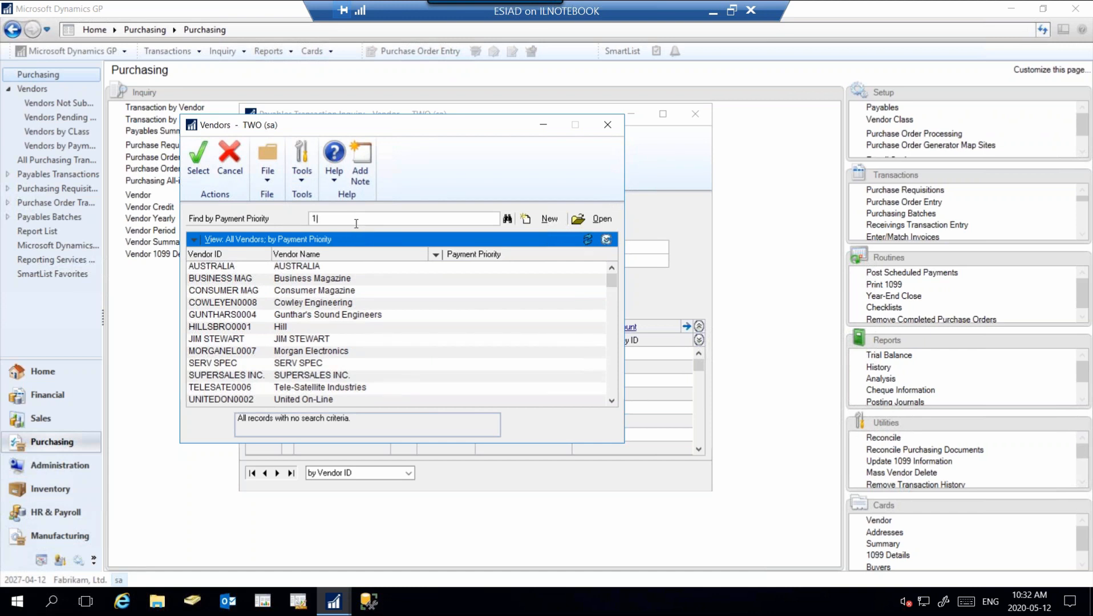
{"action": "key", "text": "Tab"}
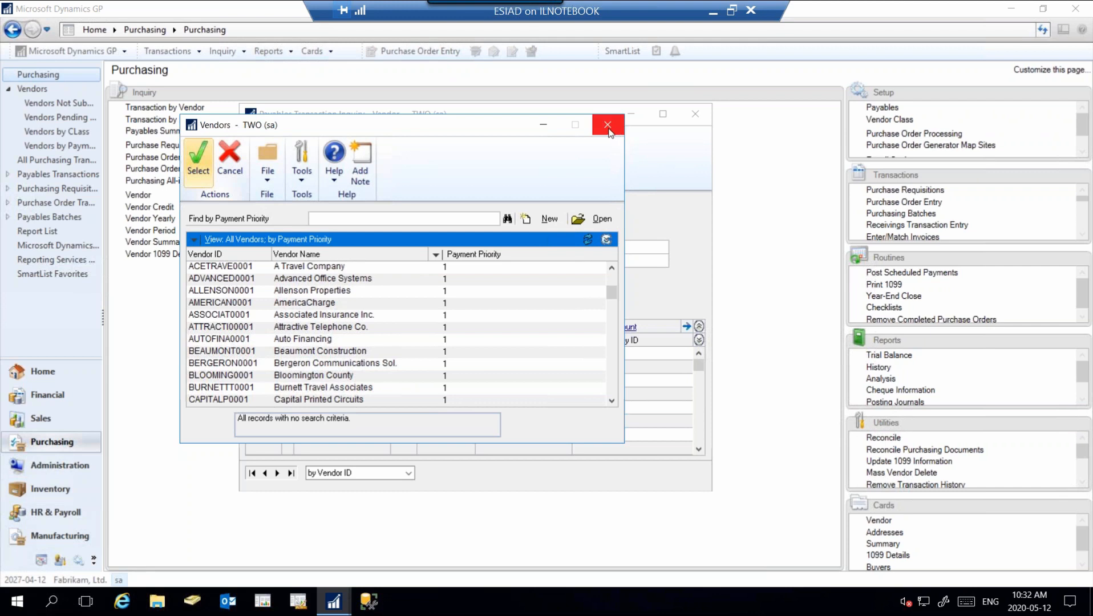
Apply a custom sort by City in ascending order to the vendor lookup, and close the lookup.
{"action": "left_click", "coordinate": [436, 255]}
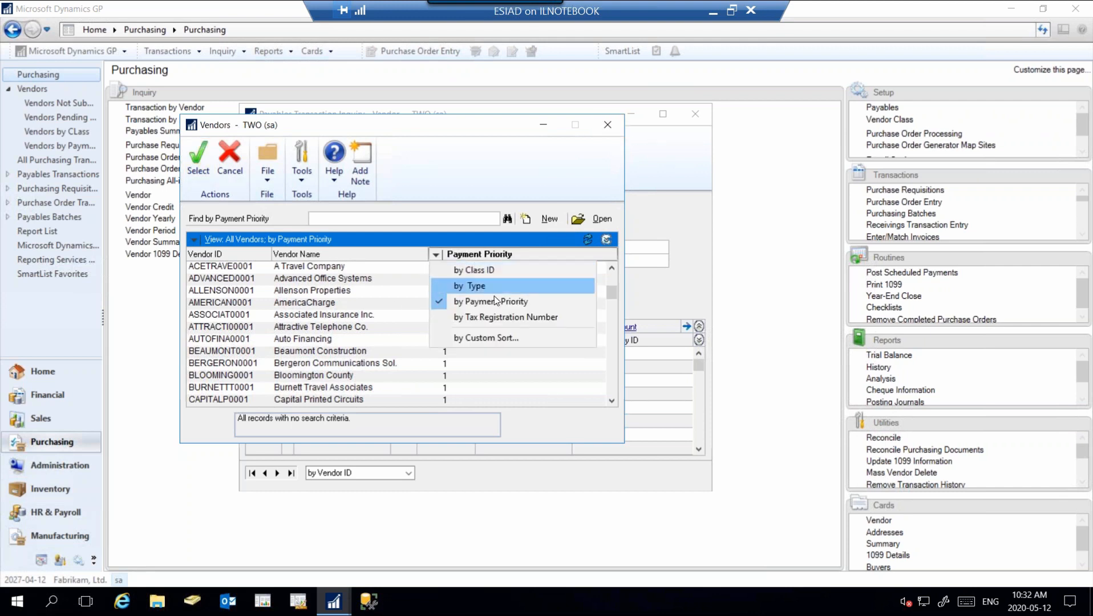
{"action": "left_click", "coordinate": [475, 340]}
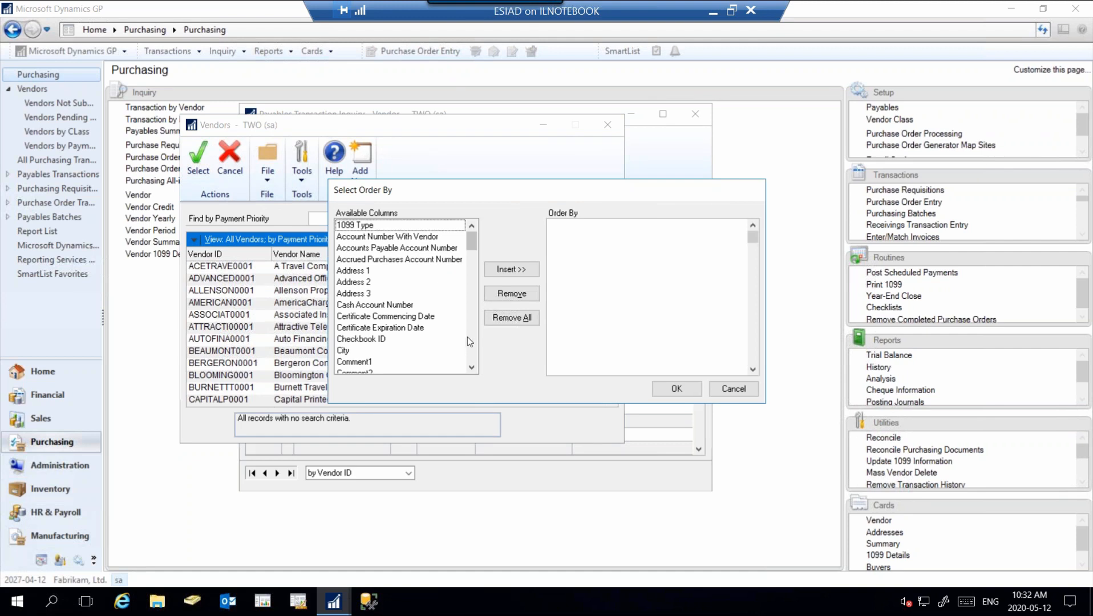
{"action": "mouse_move", "coordinate": [473, 245]}
{"action": "left_mouse_down"}
{"action": "mouse_move", "coordinate": [478, 297]}
{"action": "mouse_move", "coordinate": [481, 251]}
{"action": "left_mouse_up"}
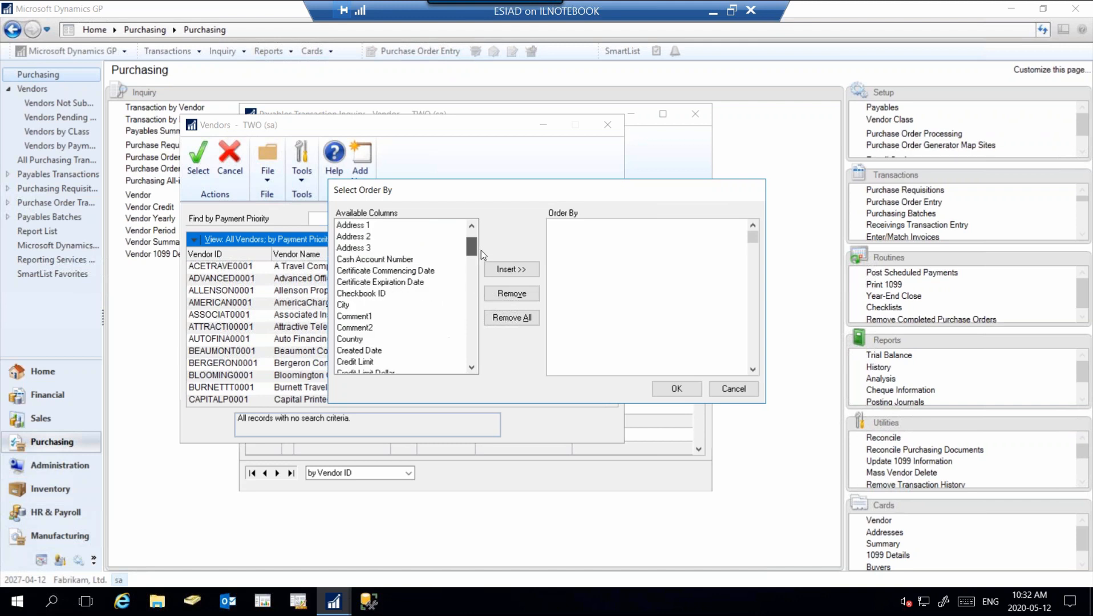
{"action": "left_click", "coordinate": [364, 317]}
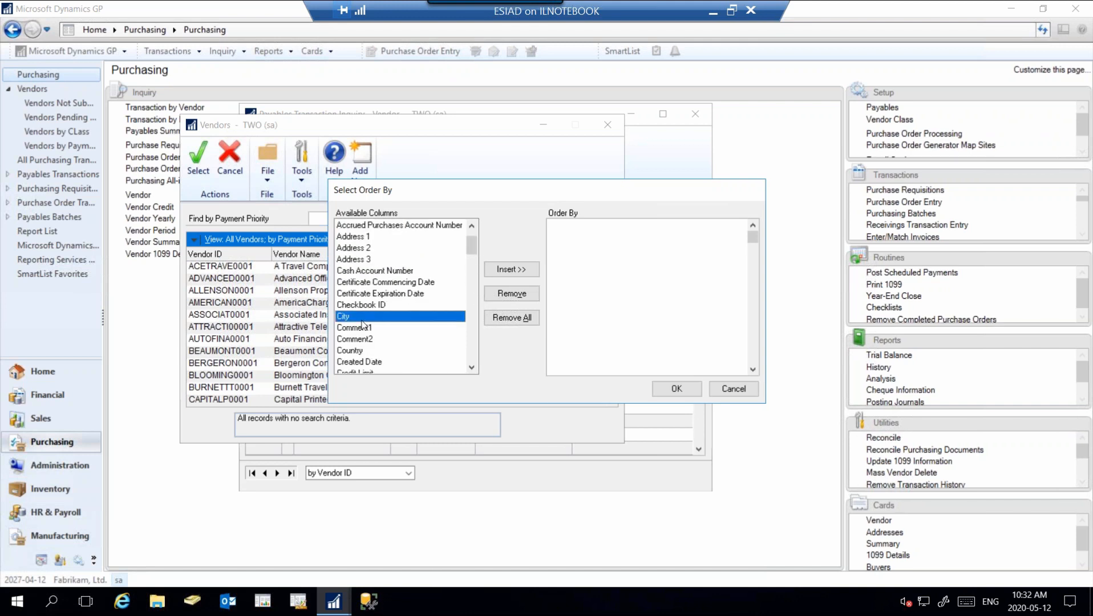
{"action": "left_click", "coordinate": [510, 271]}
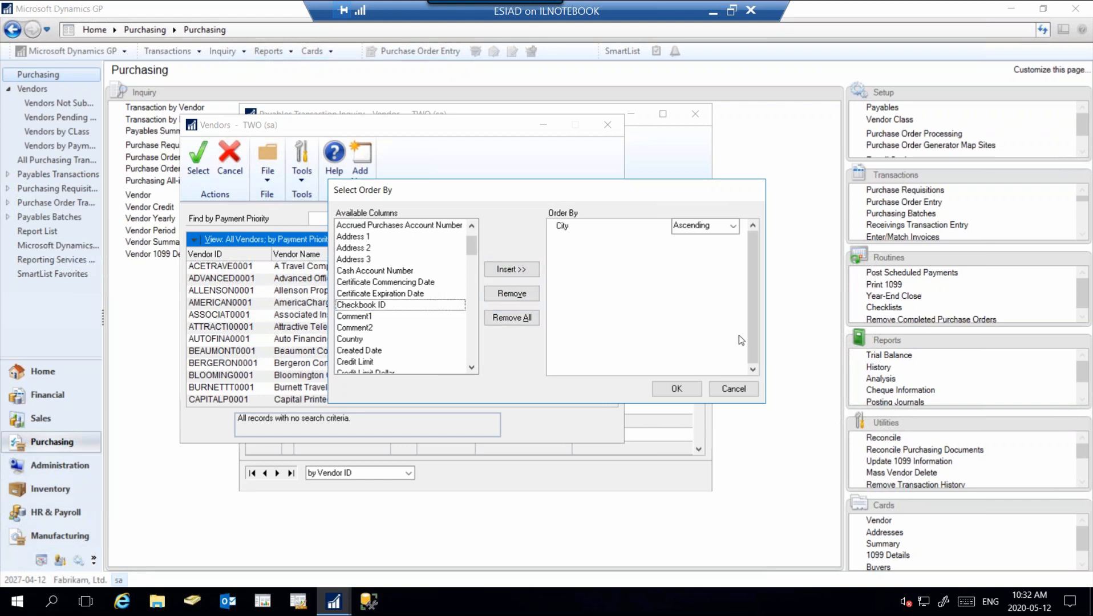
{"action": "left_click", "coordinate": [677, 394]}
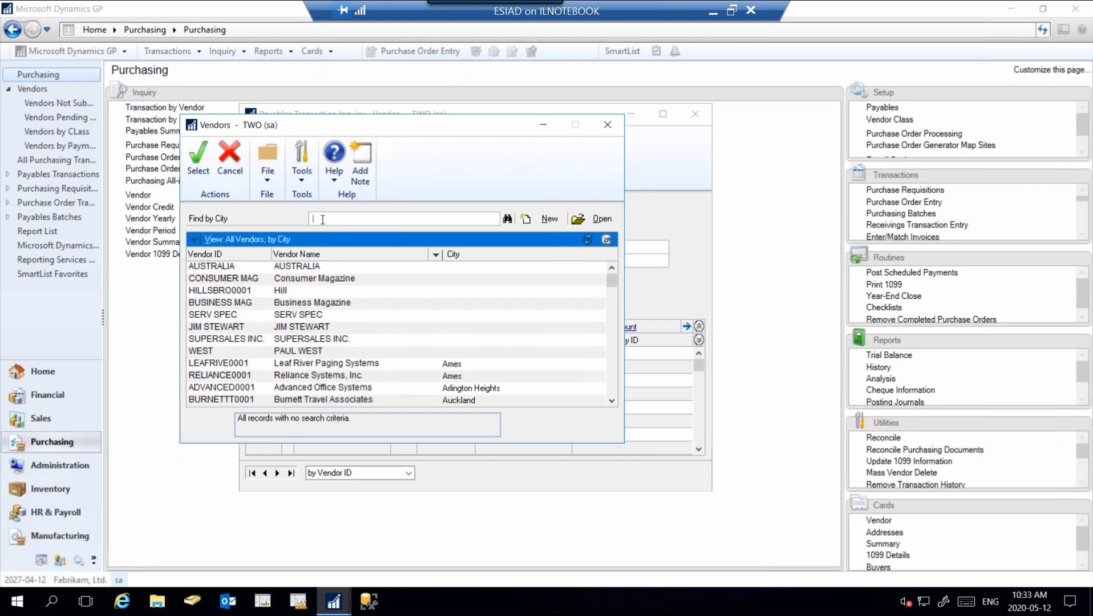
{"action": "left_click", "coordinate": [436, 254]}
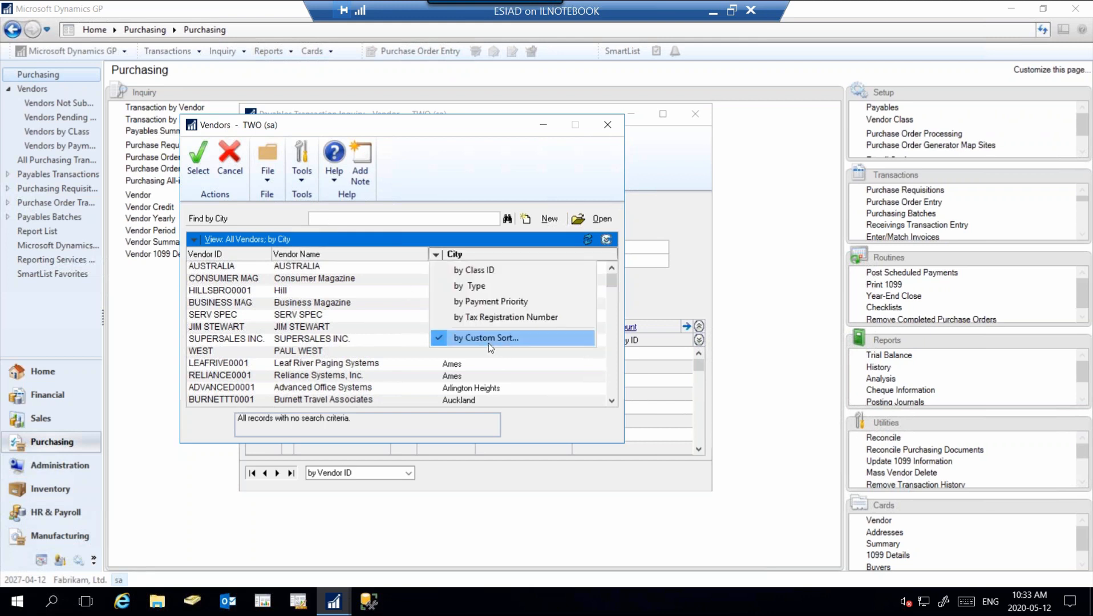
{"action": "left_click", "coordinate": [607, 126]}
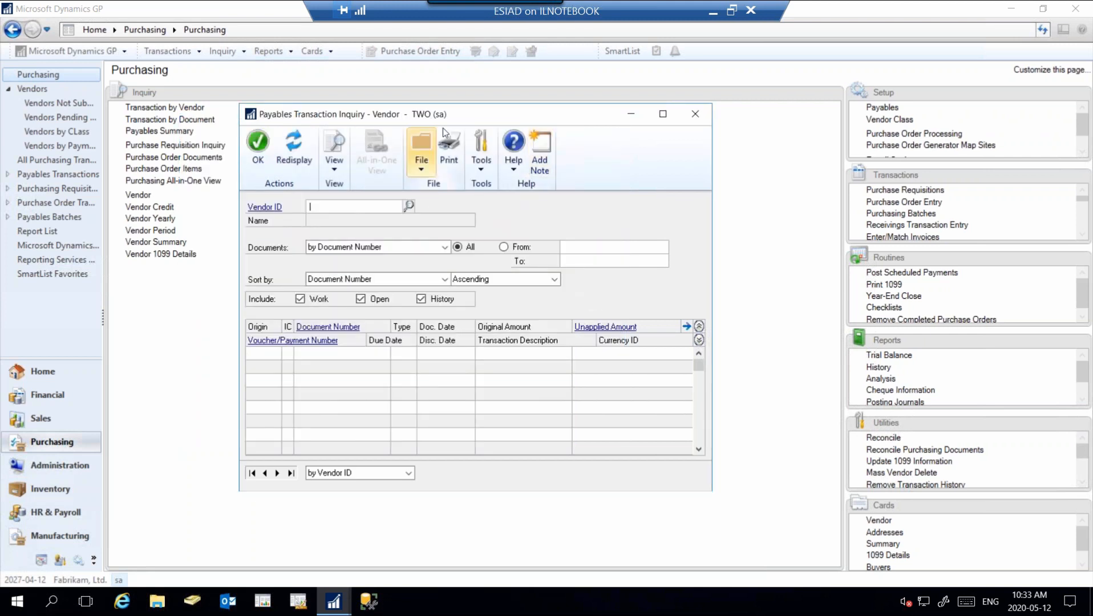
Reopen the vendor lookup and select A Travel Company to display its payables transactions.
{"action": "left_click_drag", "start_coordinate": [500, 123], "coordinate": [501, 124]}
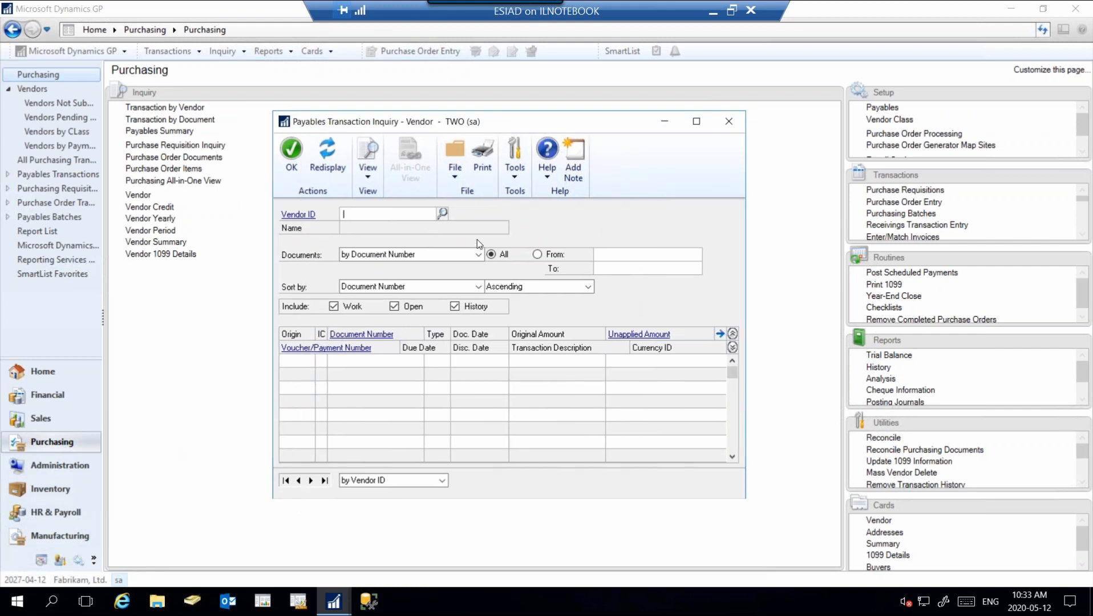
{"action": "left_click", "coordinate": [442, 214]}
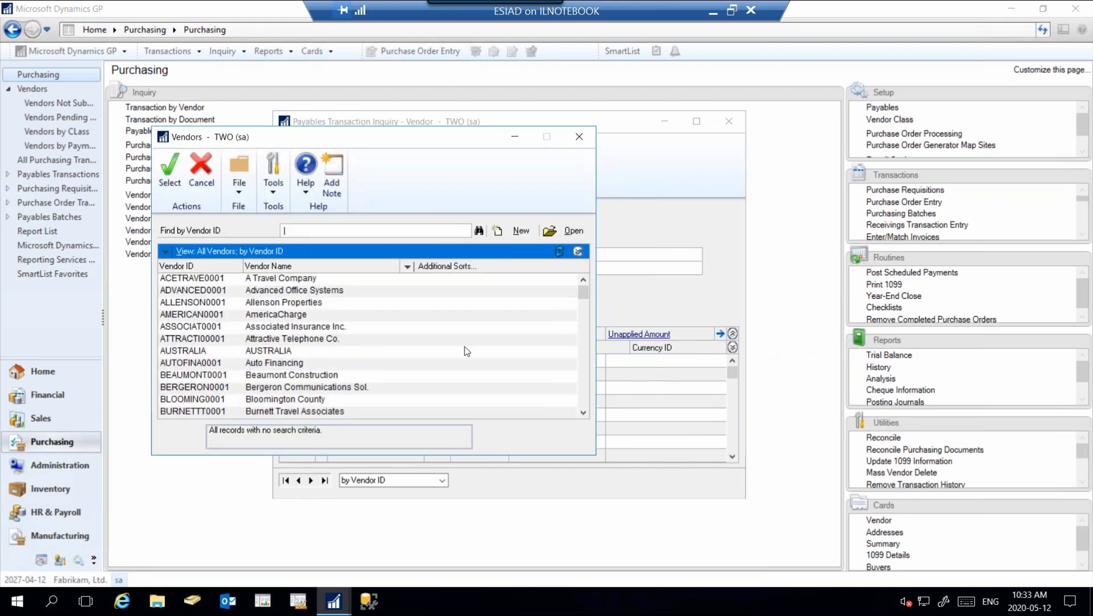
{"action": "left_click", "coordinate": [285, 283]}
{"action": "left_click", "coordinate": [170, 167]}
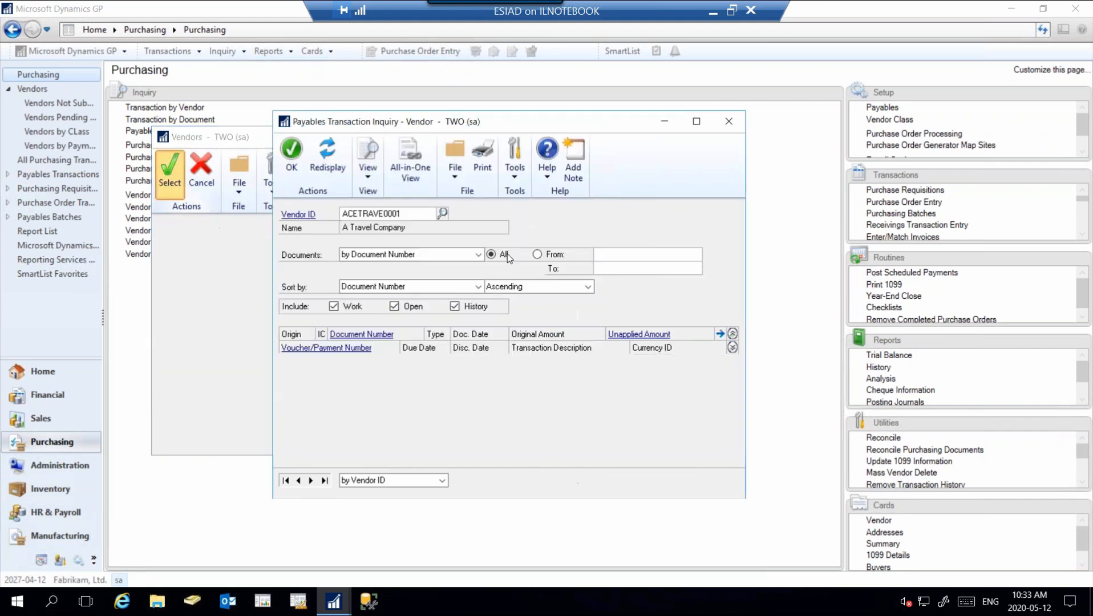
{"action": "left_click_drag", "start_coordinate": [529, 127], "coordinate": [493, 102]}
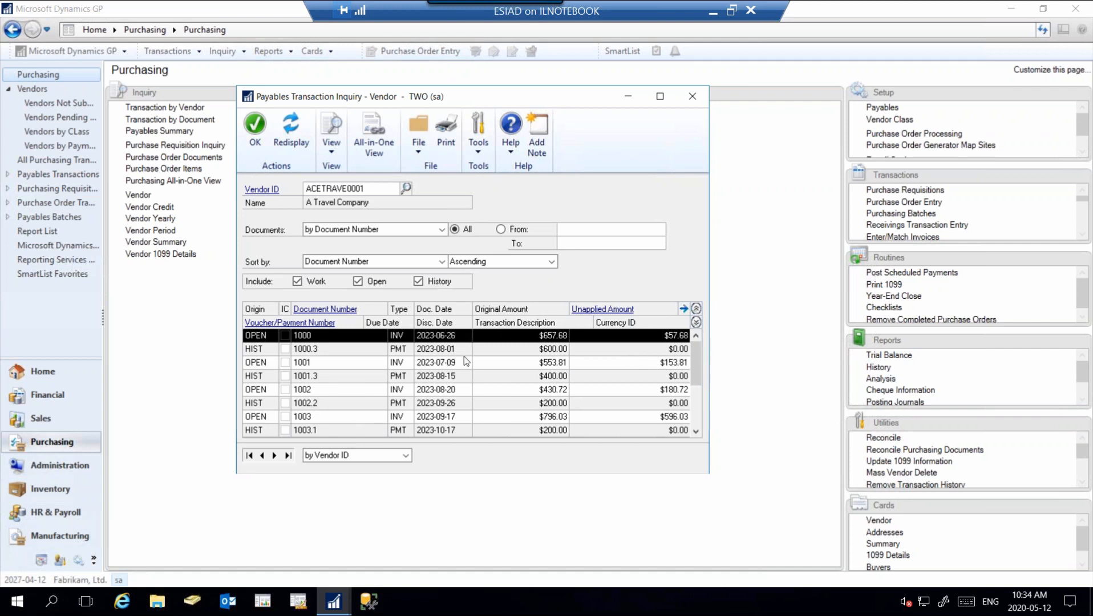
Expand the transaction line details and open the payables entry for invoice 1001.
{"action": "left_click", "coordinate": [697, 320]}
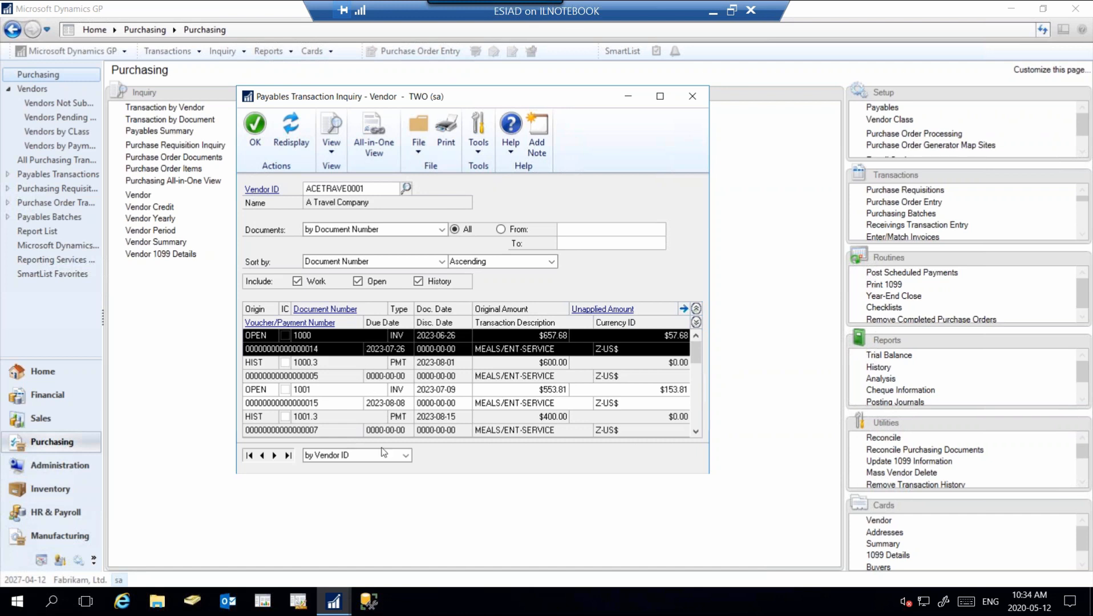
{"action": "left_click", "coordinate": [350, 395]}
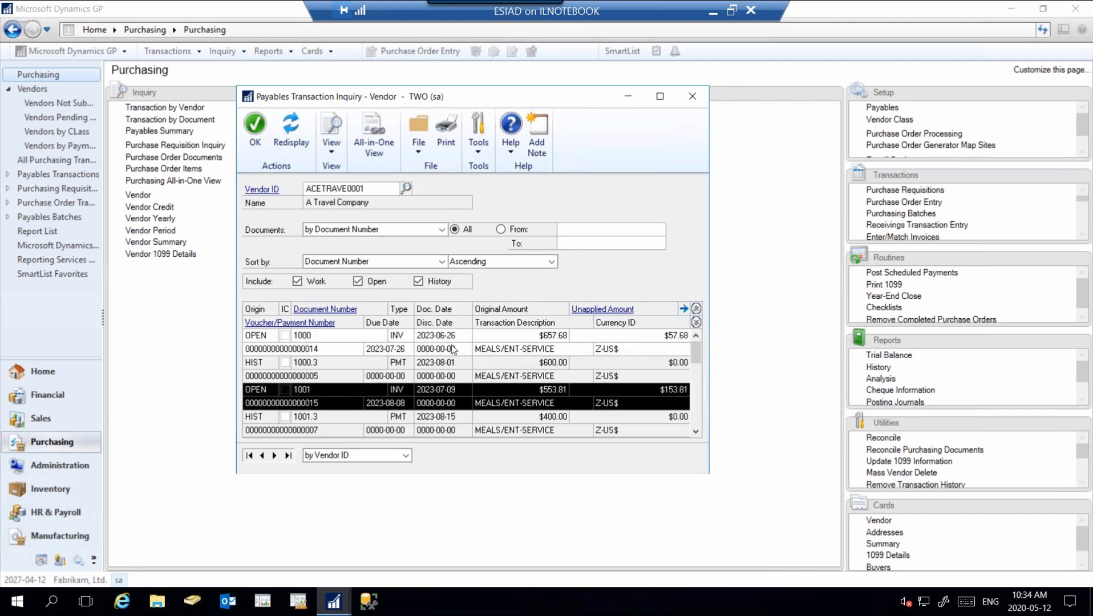
{"action": "left_click", "coordinate": [323, 311]}
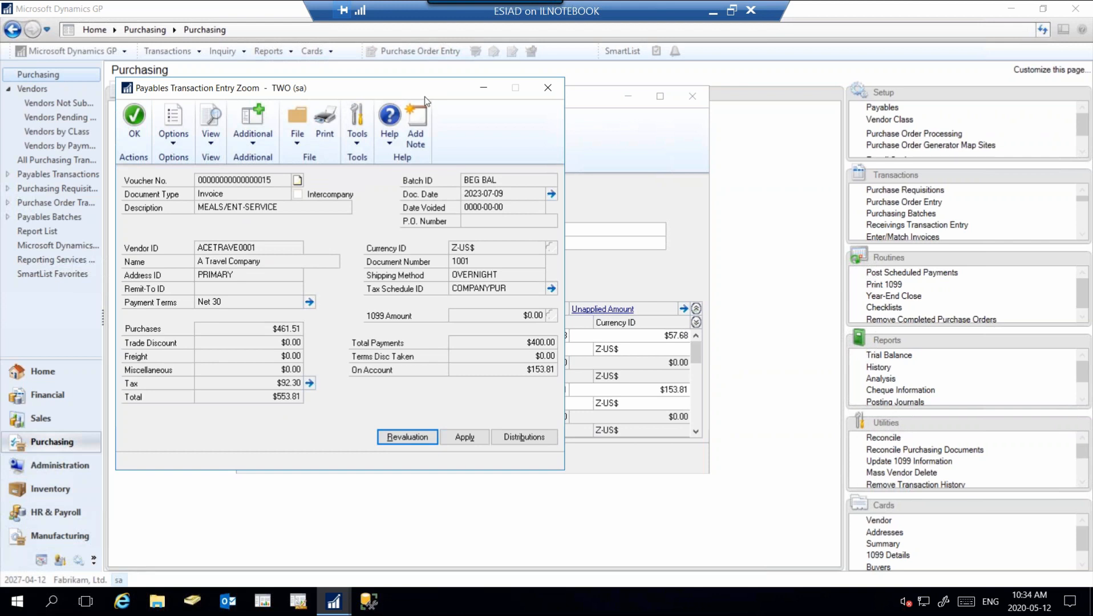
View the invoice's distributions with expanded line details, and close all open windows.
{"action": "left_click", "coordinate": [522, 446]}
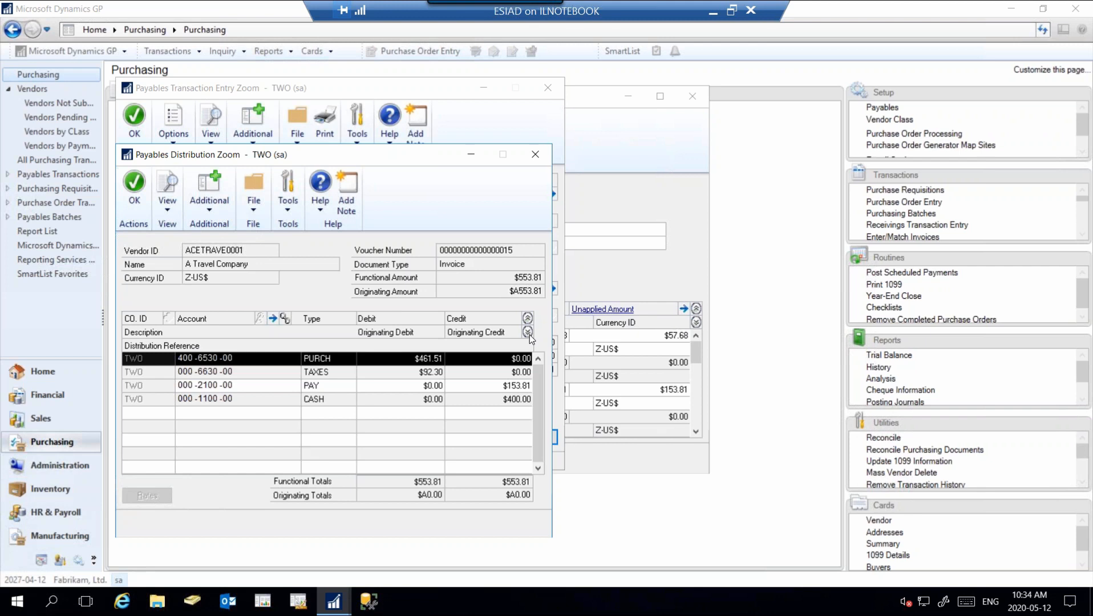
{"action": "left_click", "coordinate": [528, 333]}
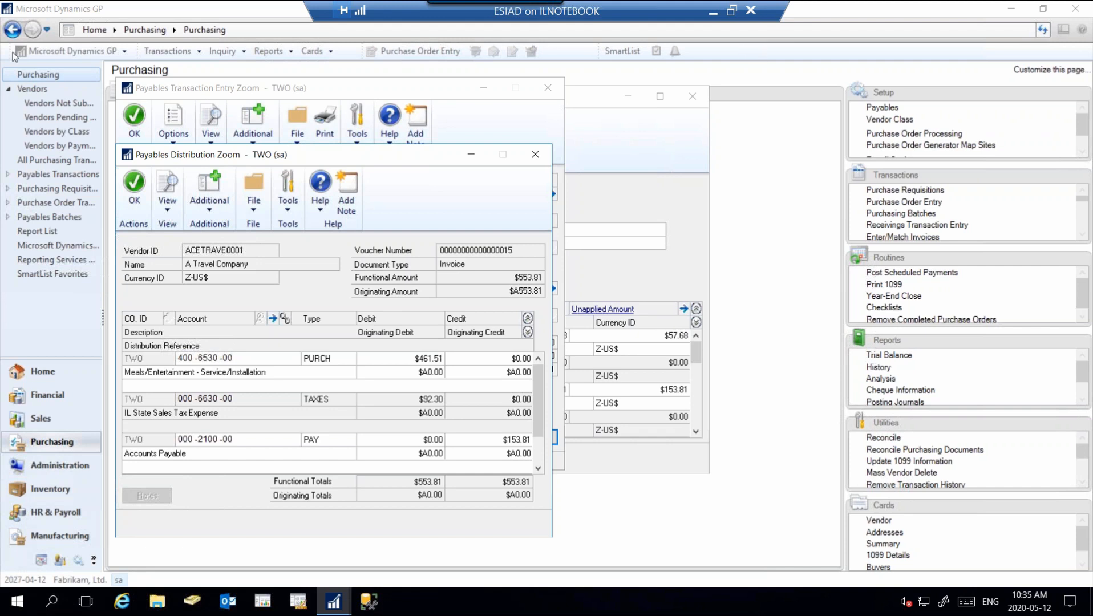
{"action": "left_click", "coordinate": [72, 53]}
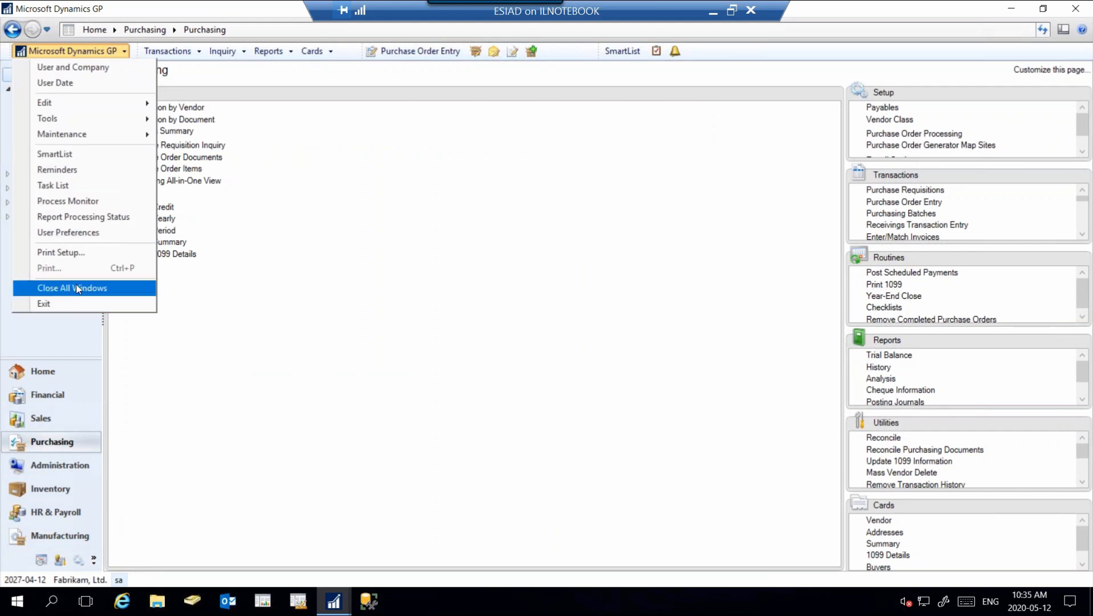
{"action": "left_click", "coordinate": [77, 289]}
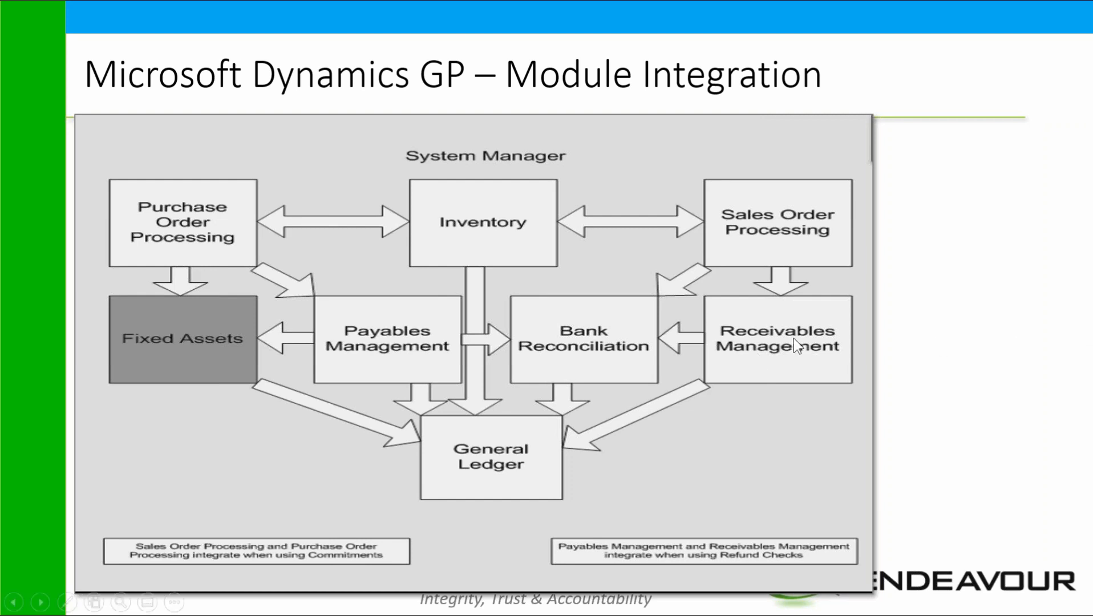
{"action": "left_click", "coordinate": [849, 324]}
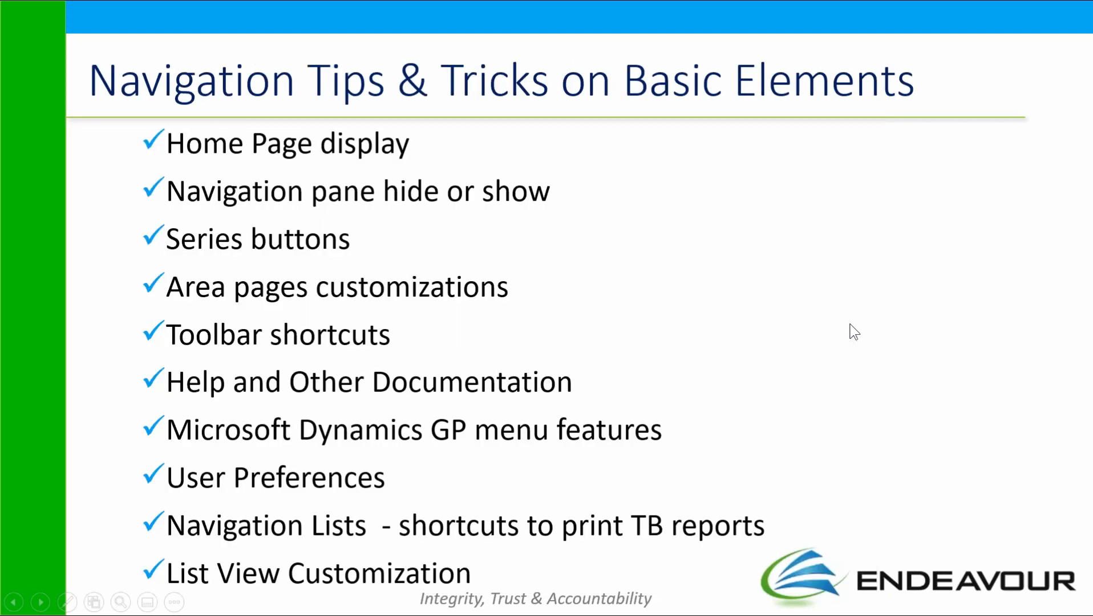